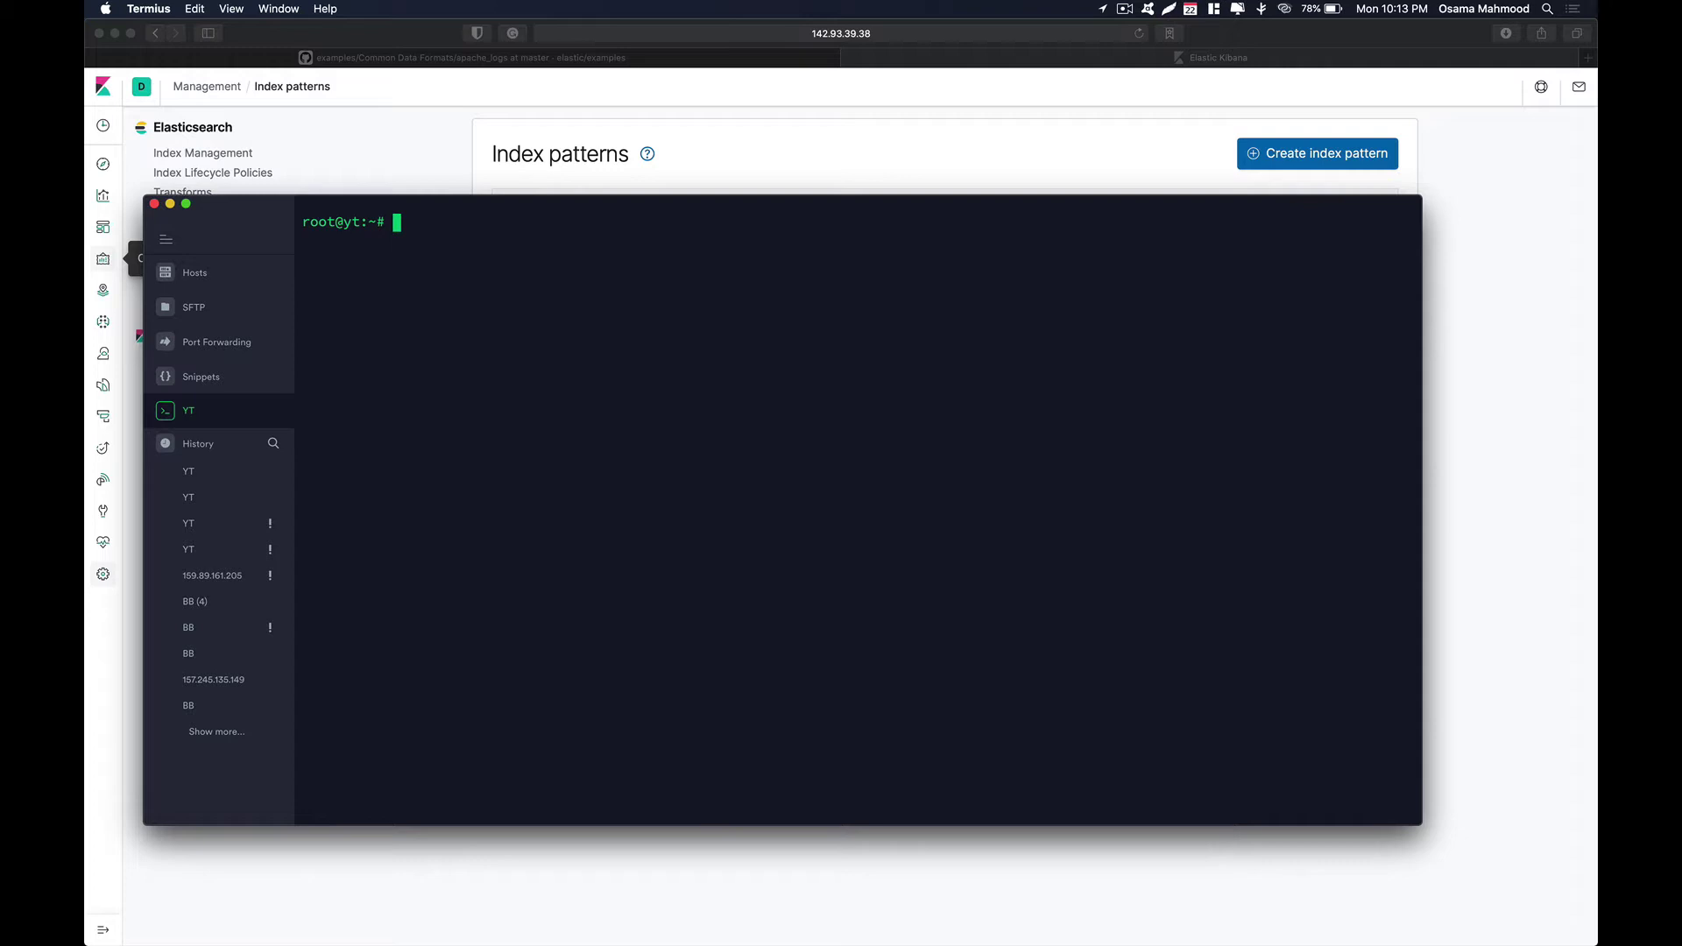
# Start a tmux session, split it into two side-by-side panes, and return to the first pane
pyautogui.write('tmux')
pyautogui.press('Return')
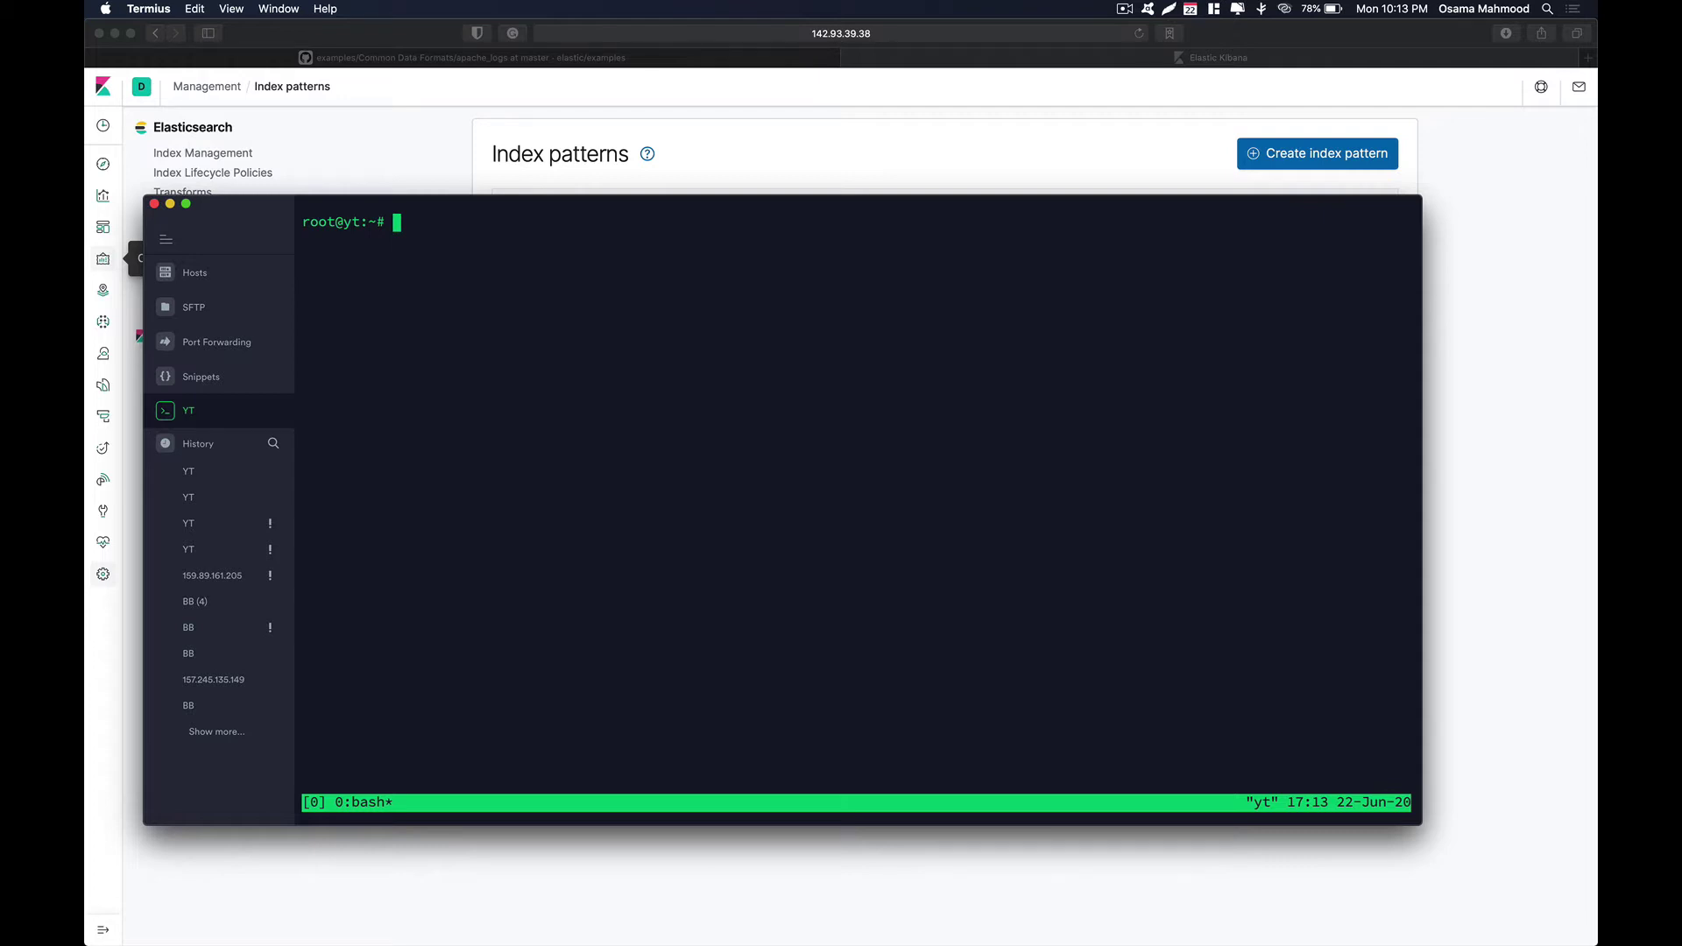
pyautogui.hotkey('ctrl', 'b')
pyautogui.press('%')
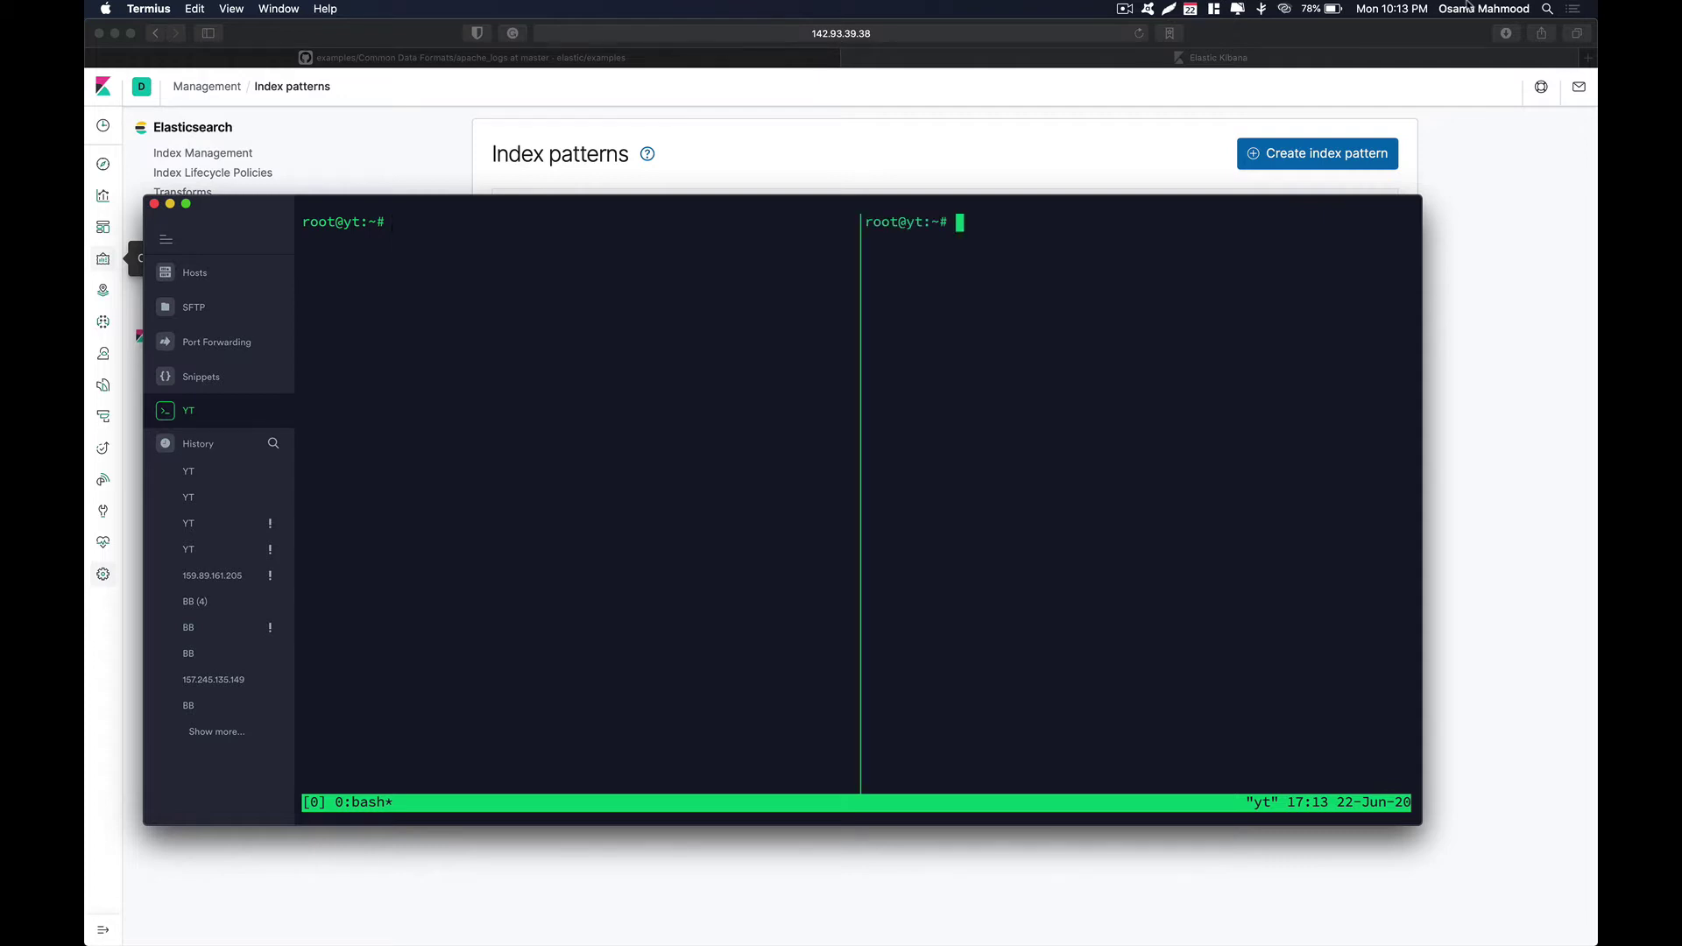
pyautogui.hotkey('ctrl', 'b')
pyautogui.press('Left')
# Switch to Safari, open the raw apache_logs file from the elastic/examples repository, and copy its URL
pyautogui.click(416, 61)
pyautogui.scroll(20, 518, 165)
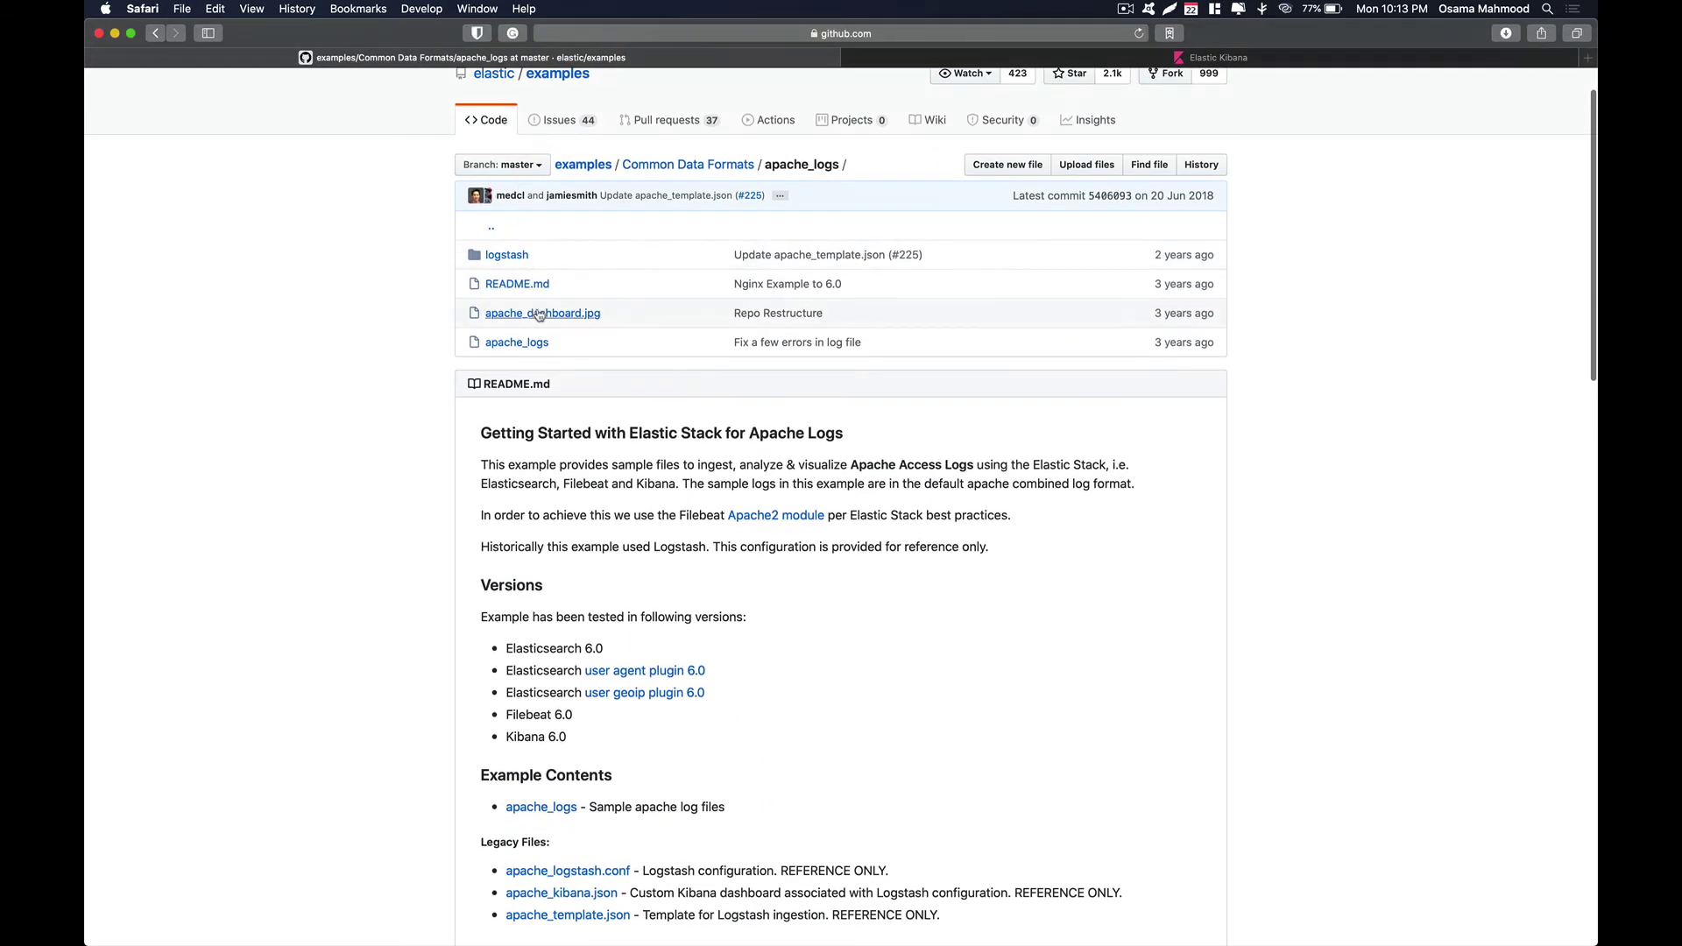
pyautogui.click(536, 342)
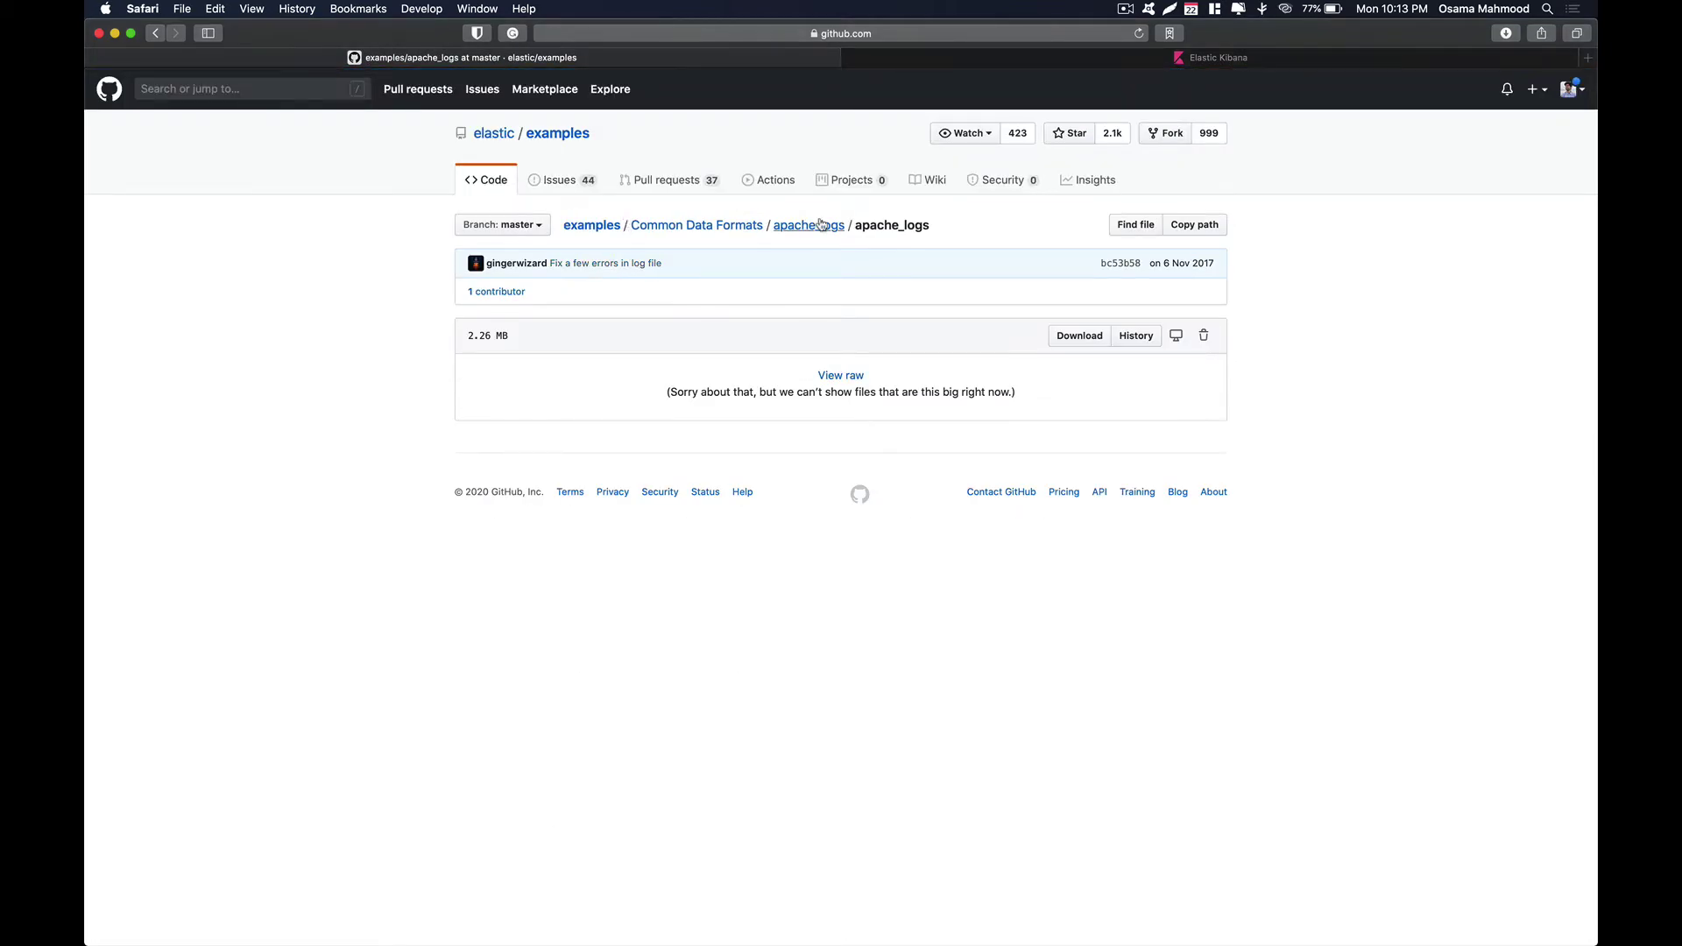
pyautogui.click(848, 377)
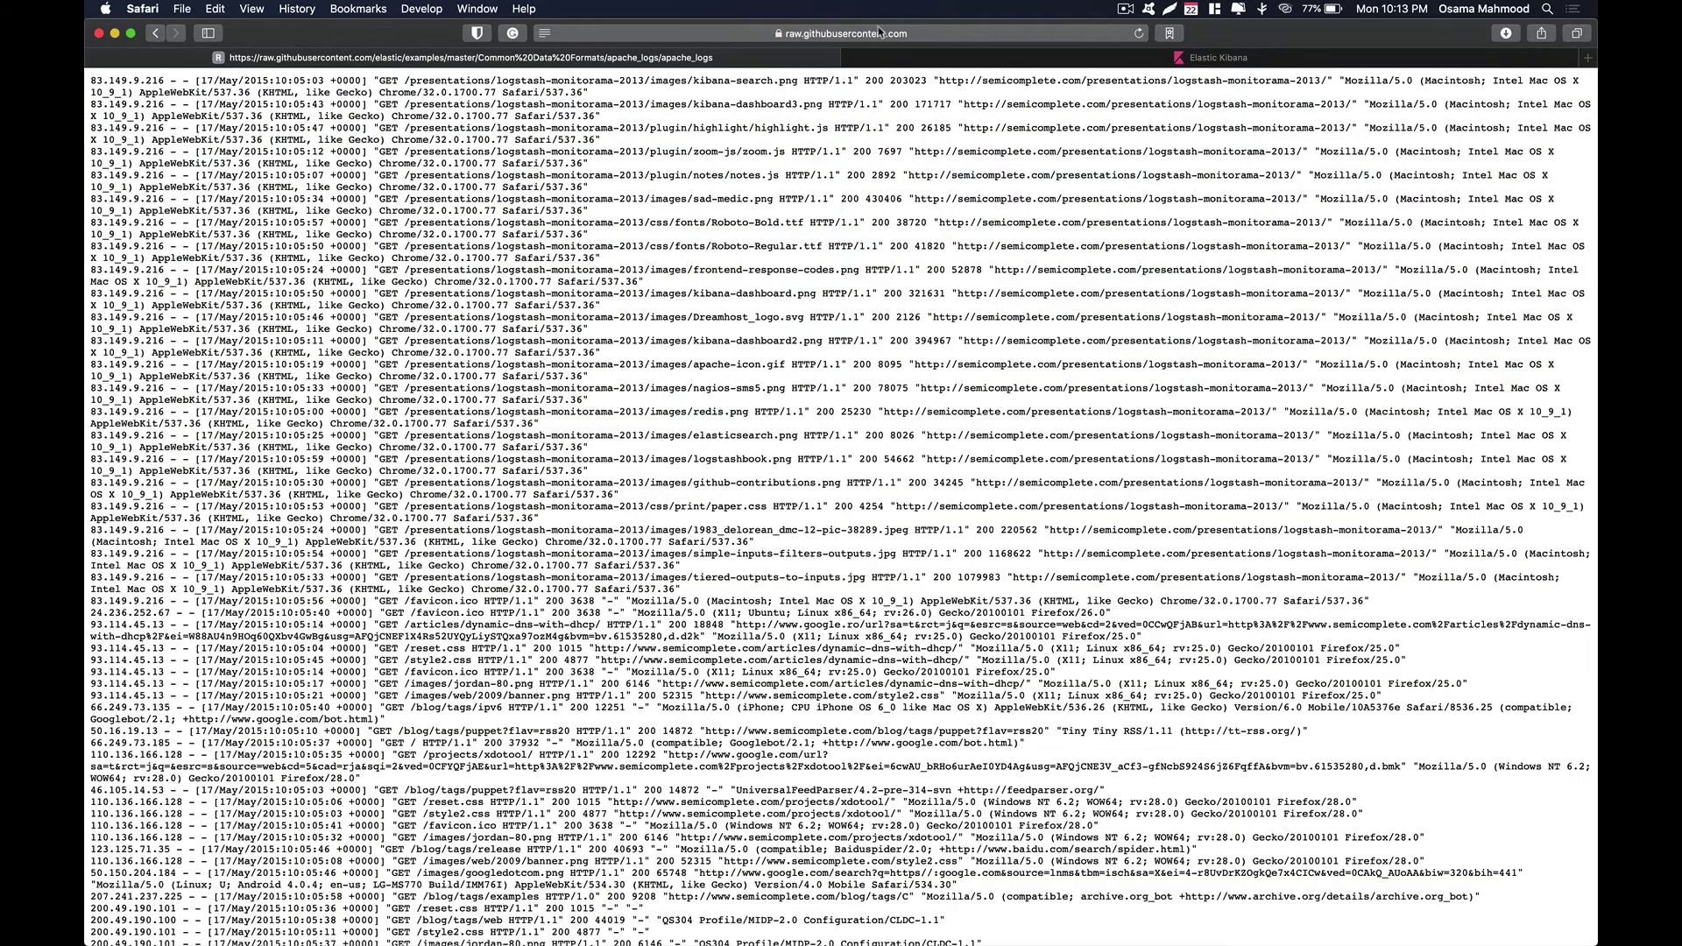
pyautogui.click(964, 35)
pyautogui.press('super+c')
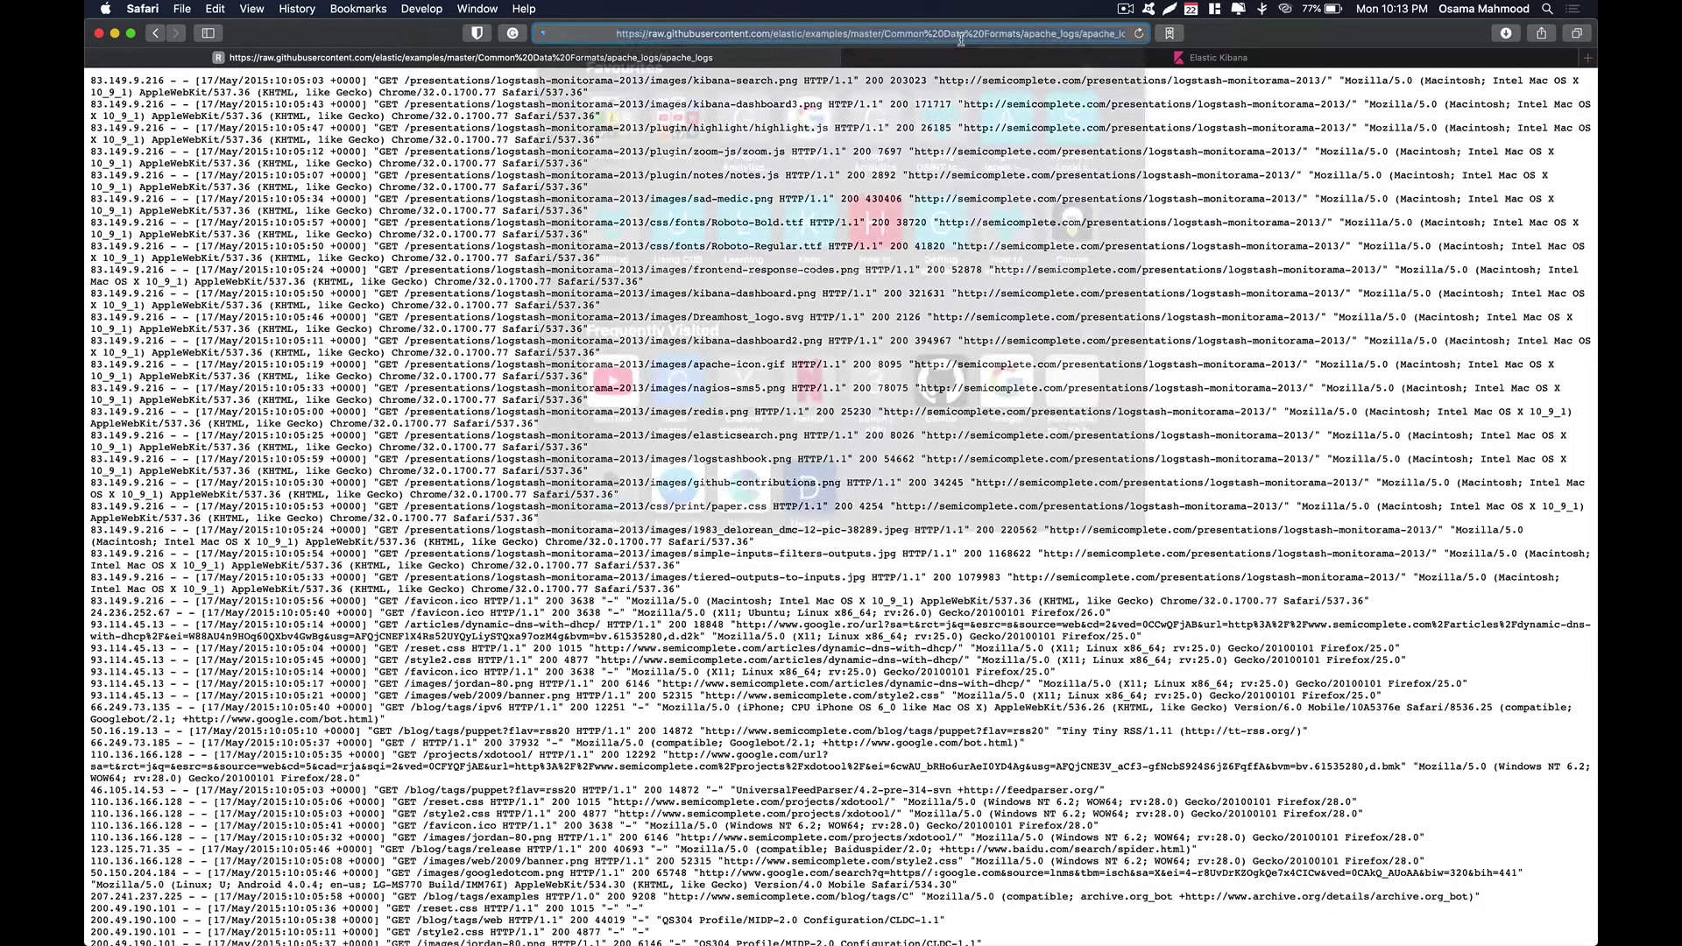
pyautogui.click(1172, 263)
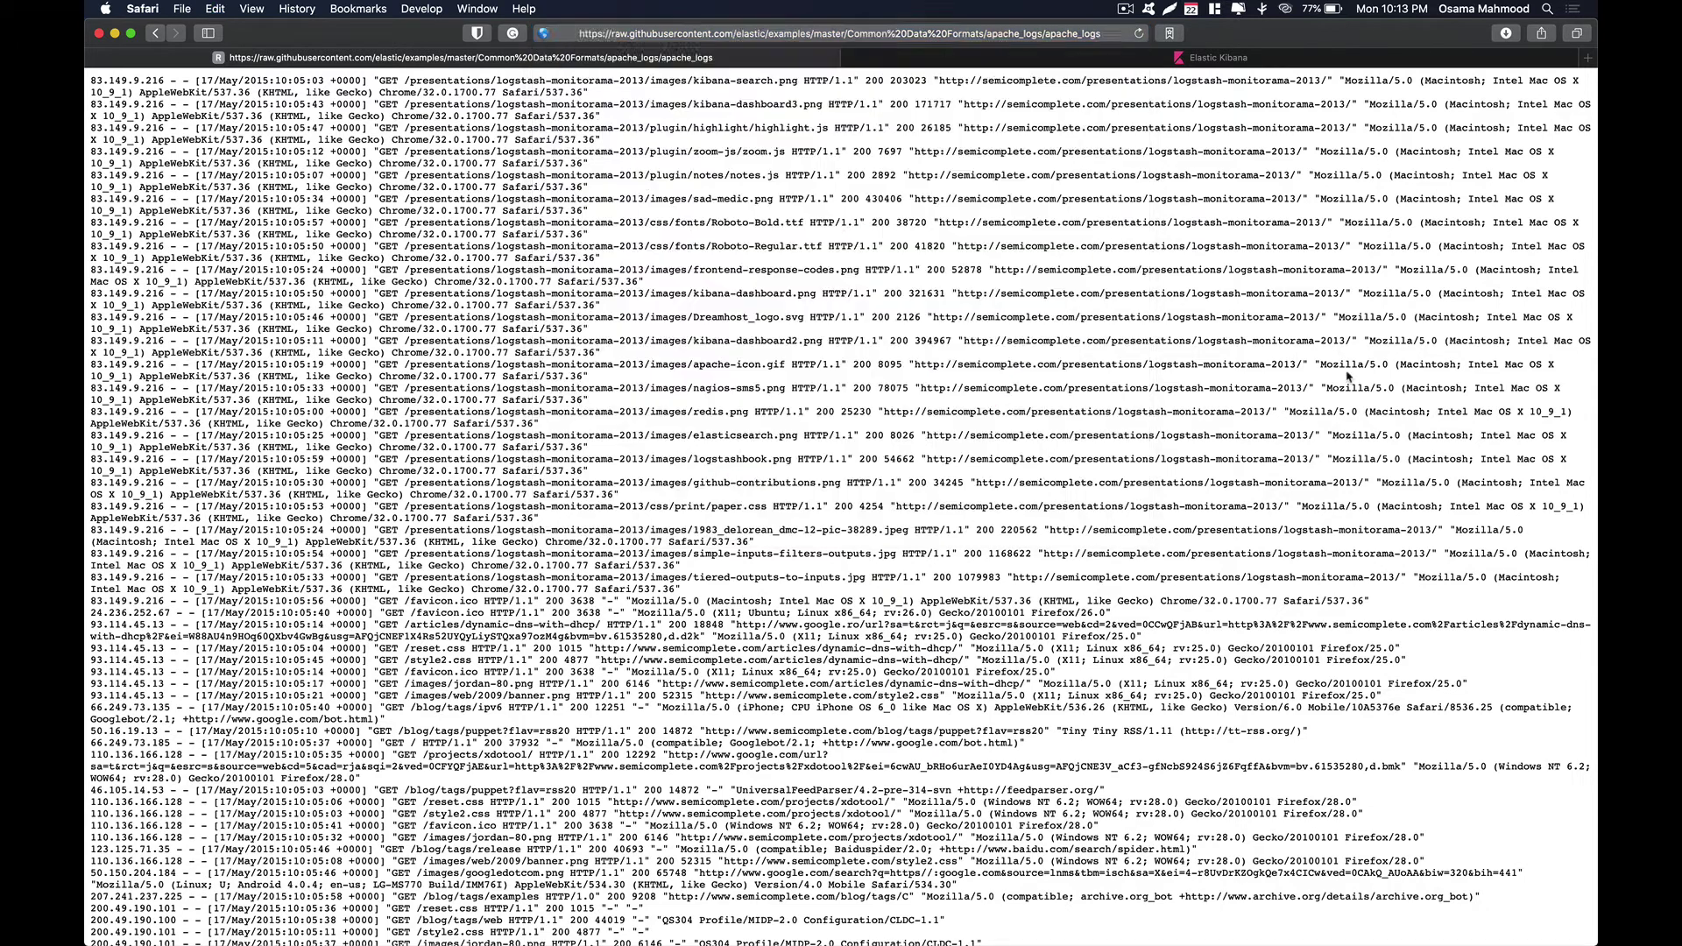
# Switch to Termius and download apache_logs from the copied raw GitHub URL with wget
pyautogui.press('super+Tab')
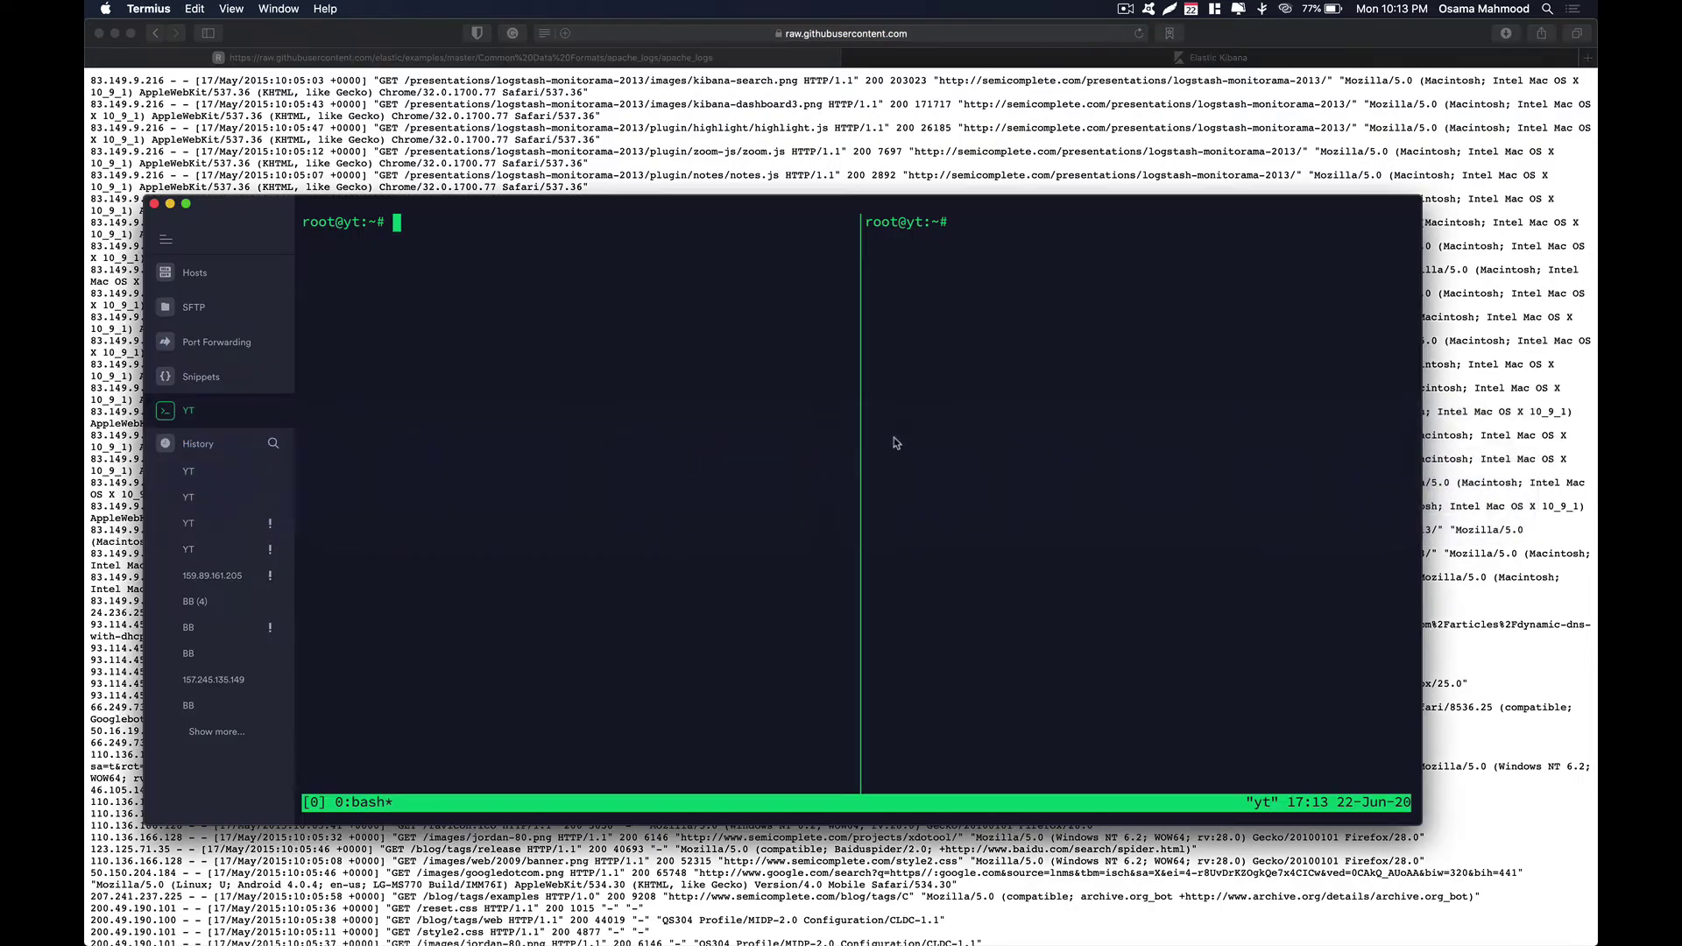
pyautogui.write('wget')
pyautogui.press('super+v')
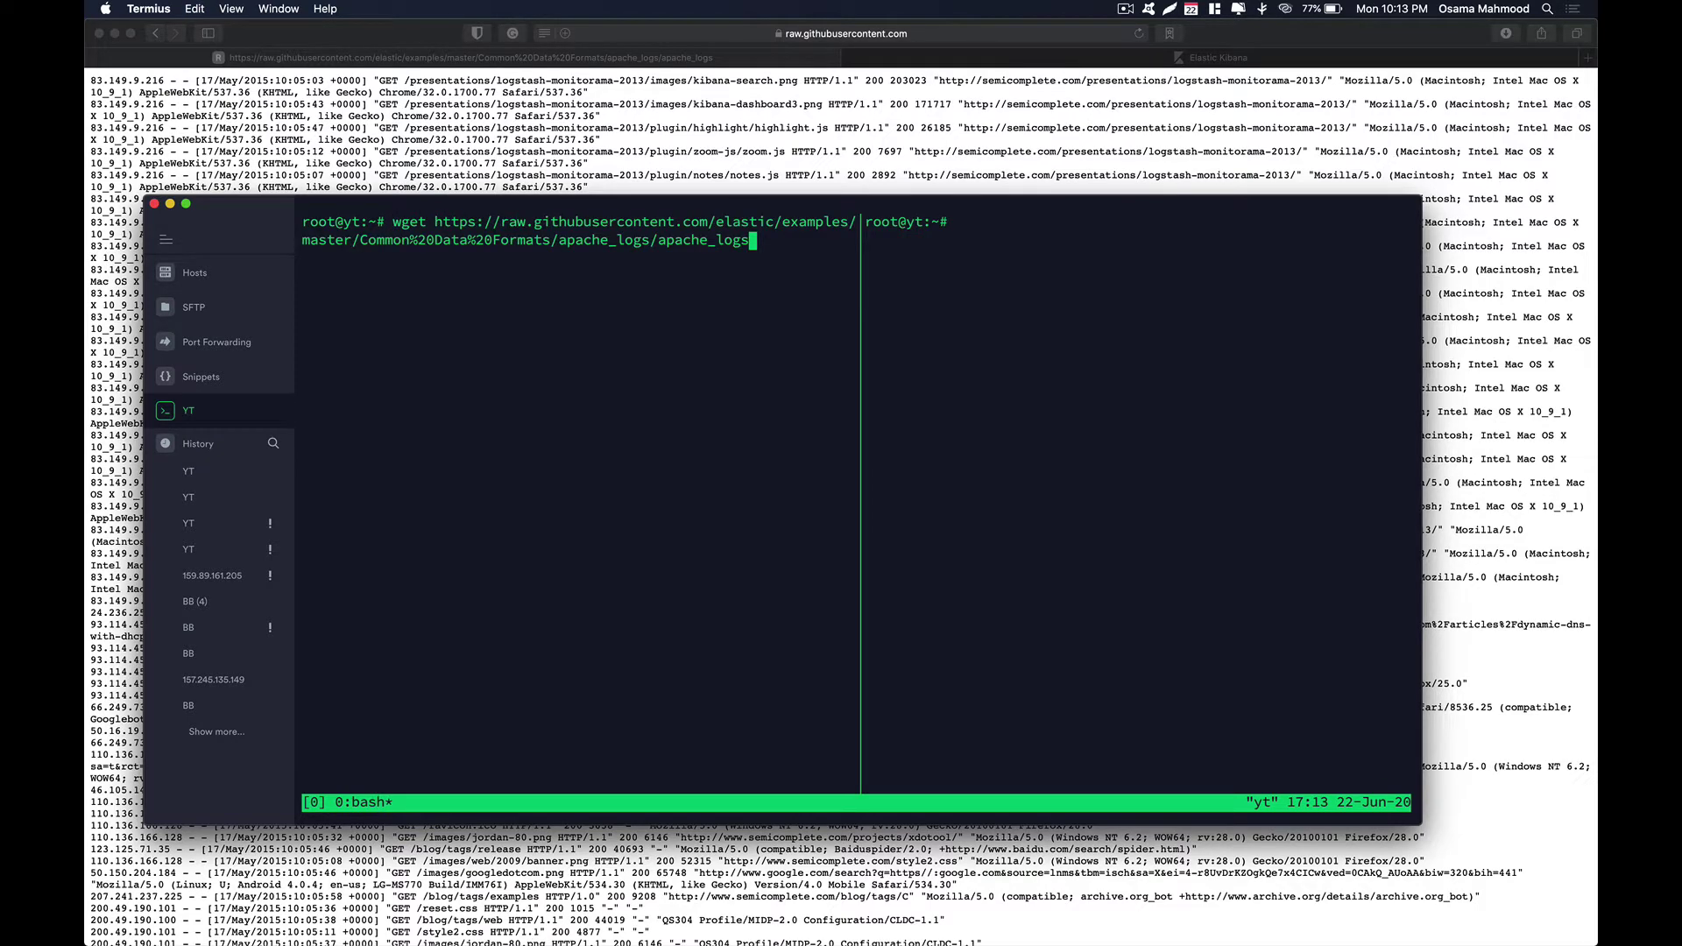
pyautogui.press('Return')
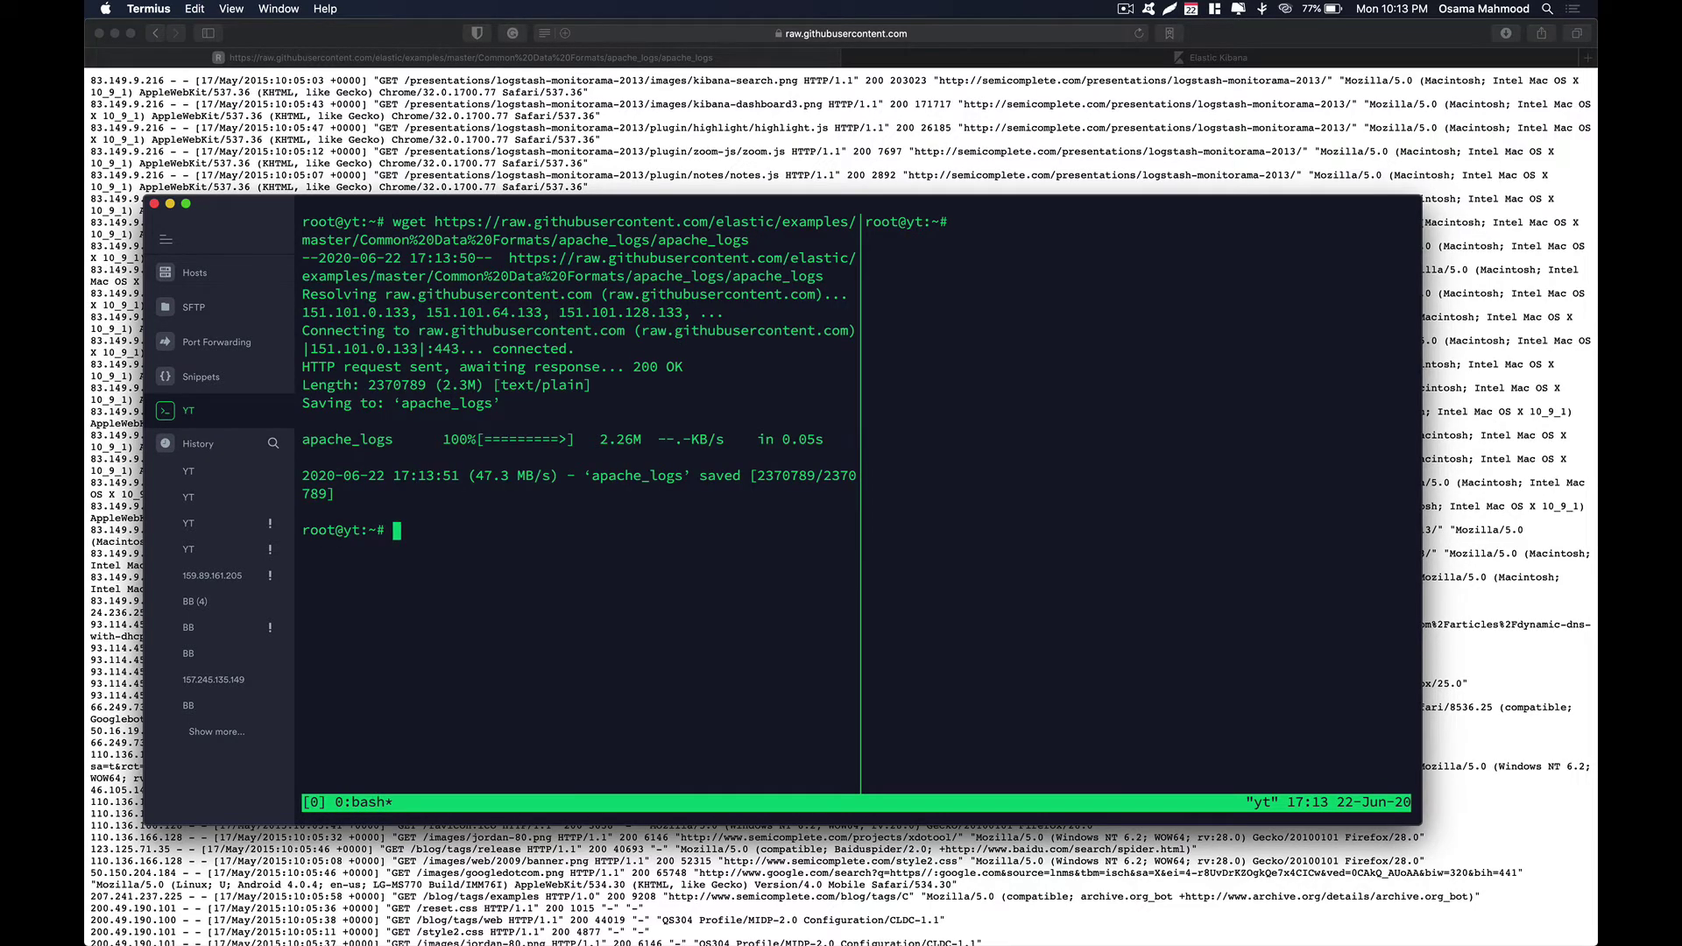
# List the files in the home directory and clear the terminal pane
pyautogui.write('l')
pyautogui.press('Return')
pyautogui.write('s')
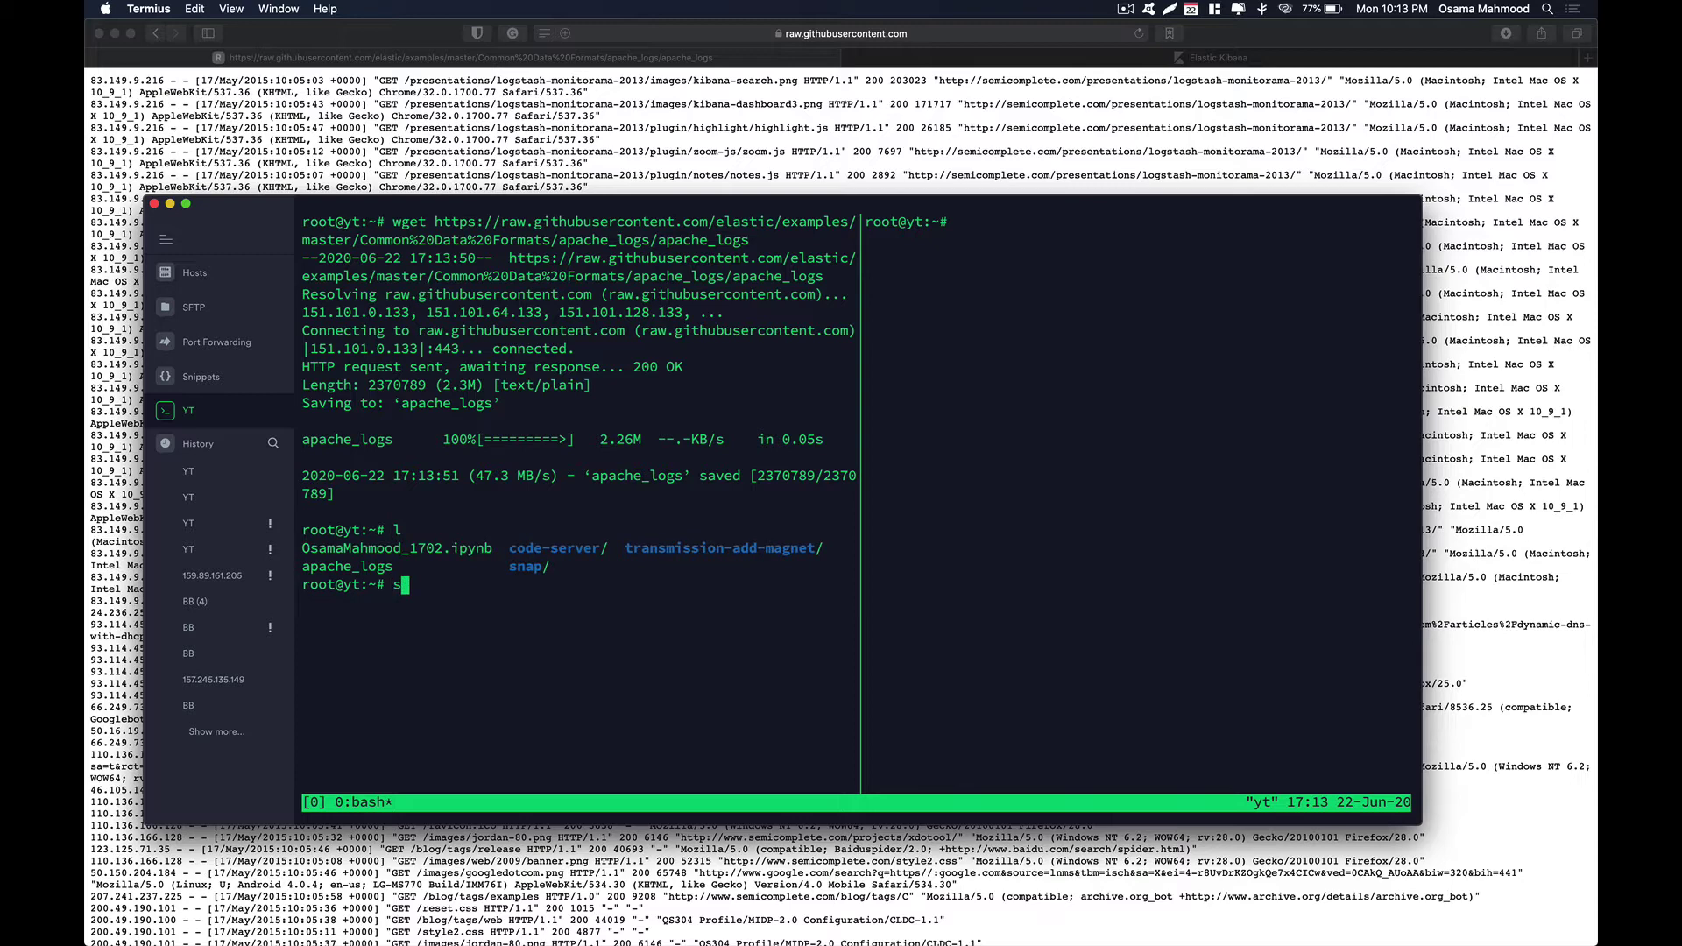
pyautogui.write('clear')
pyautogui.press('Return')
pyautogui.write('clear')
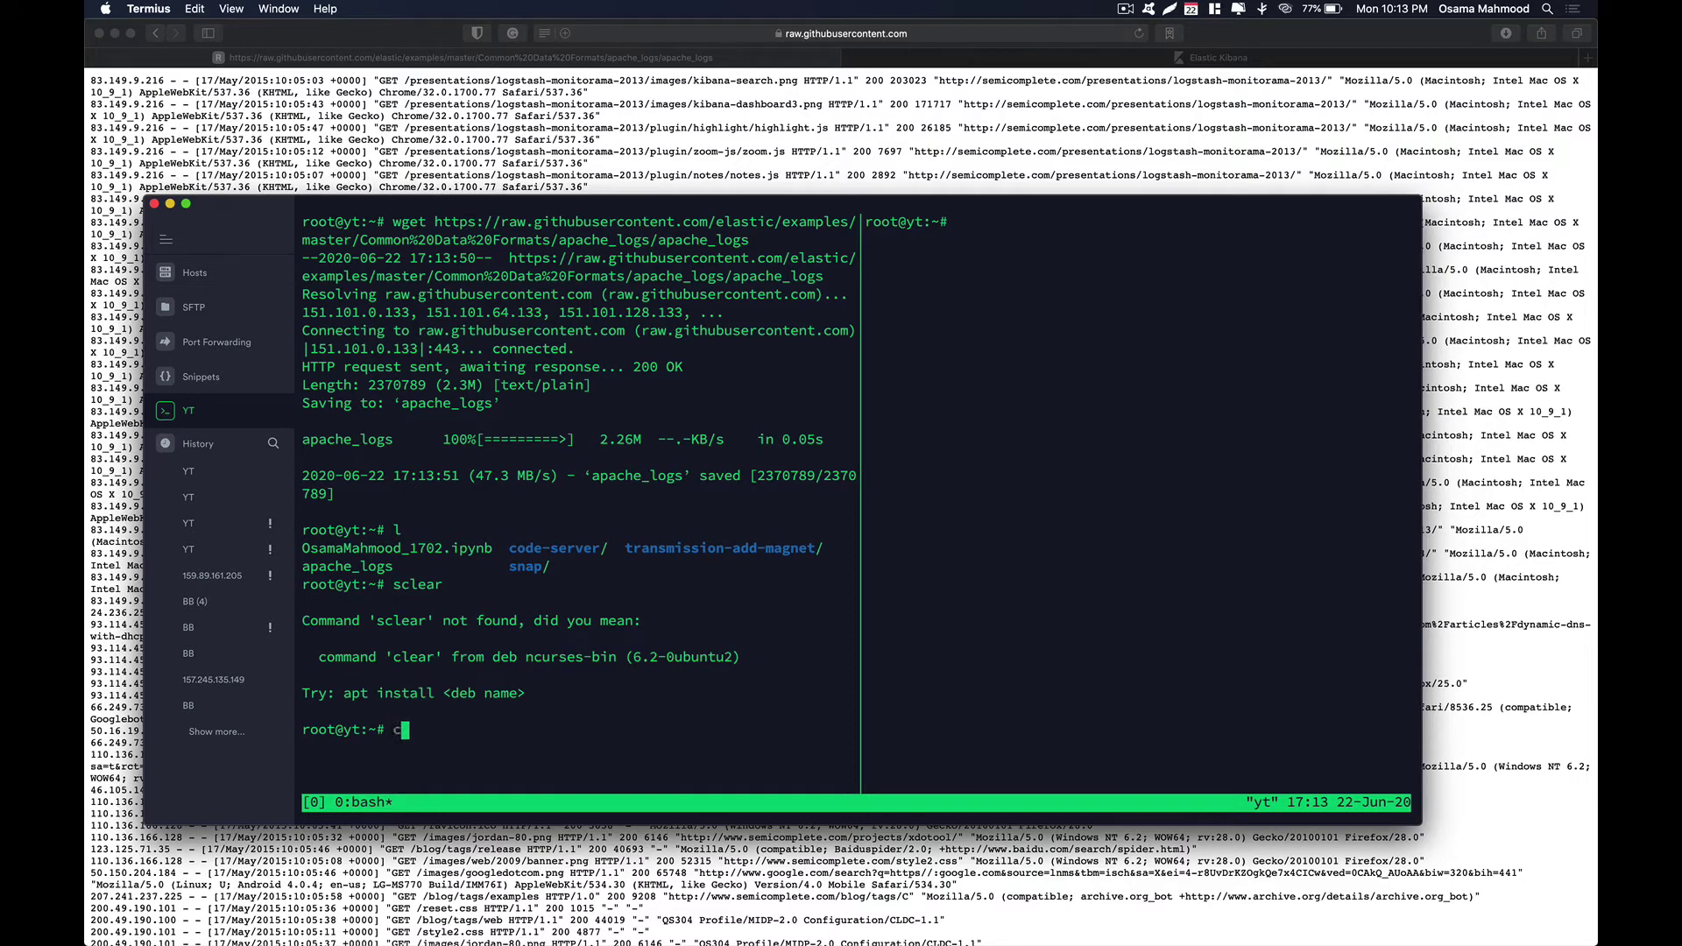
pyautogui.press('Return')
# Rename apache_logs to apache_logs.log and clear the terminal pane
pyautogui.write('mv apache_logs ')
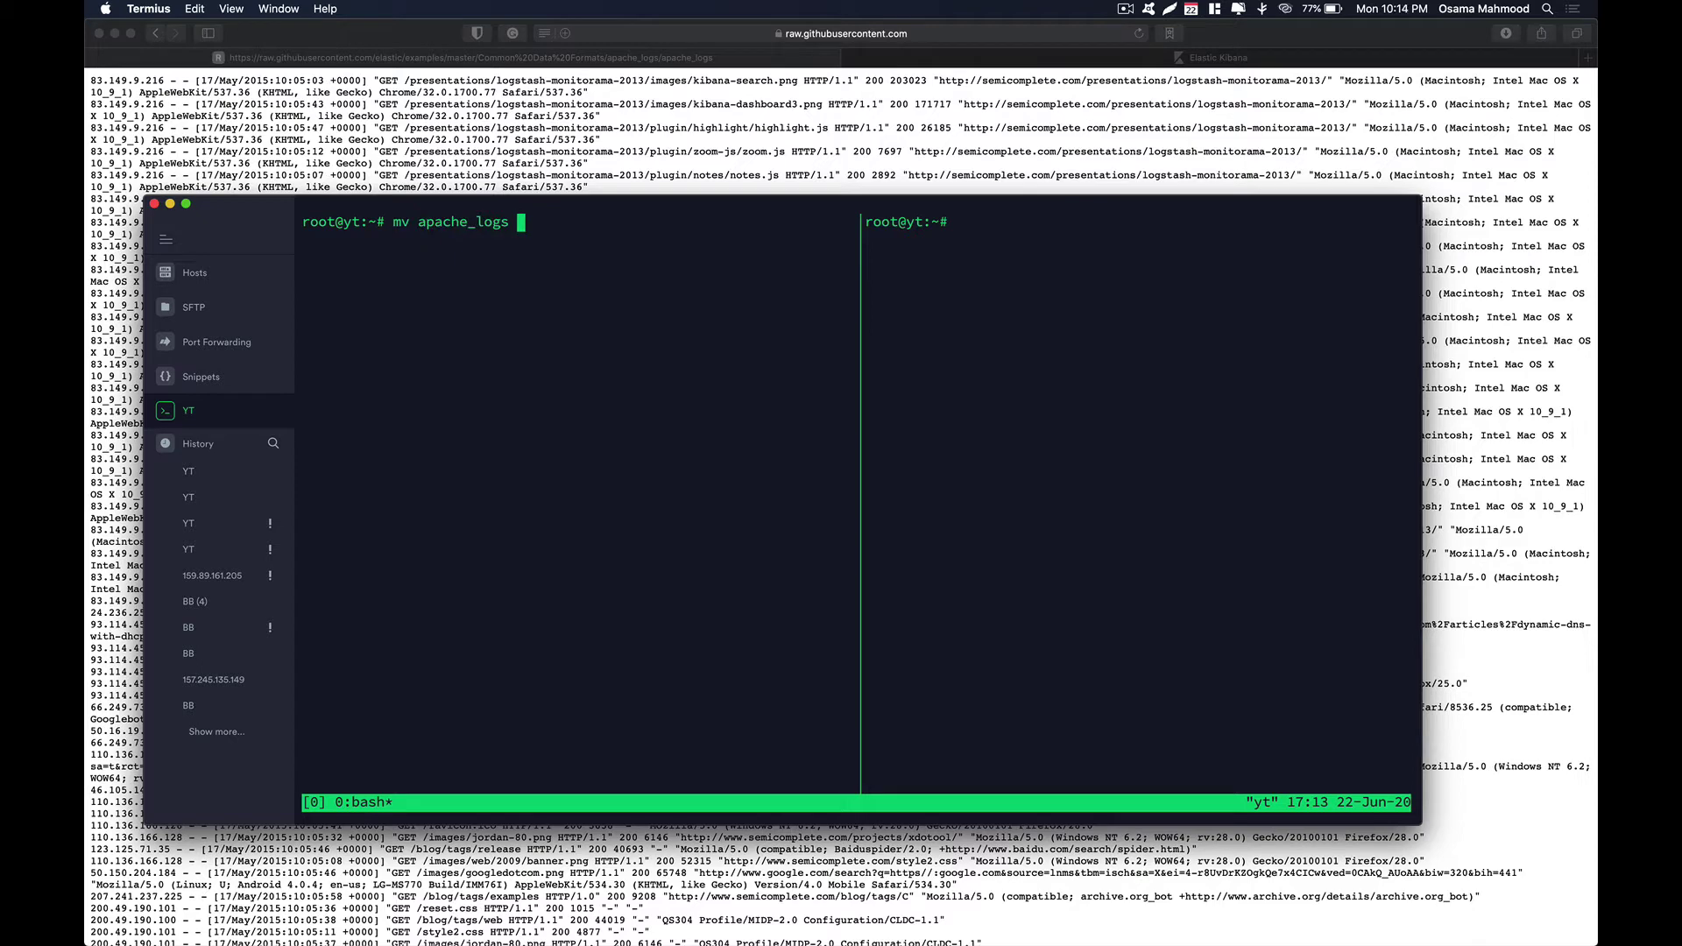
pyautogui.write('apache_logs')
pyautogui.press('BackSpace')
pyautogui.write('.log')
pyautogui.press('Return')
pyautogui.write('clear')
pyautogui.press('Return')
# Open /etc/logstash/conf.d/apache.conf in nano in the second pane, listing the home directory in the first pane while entering the path
pyautogui.click(967, 333)
pyautogui.write('nano /etc/')
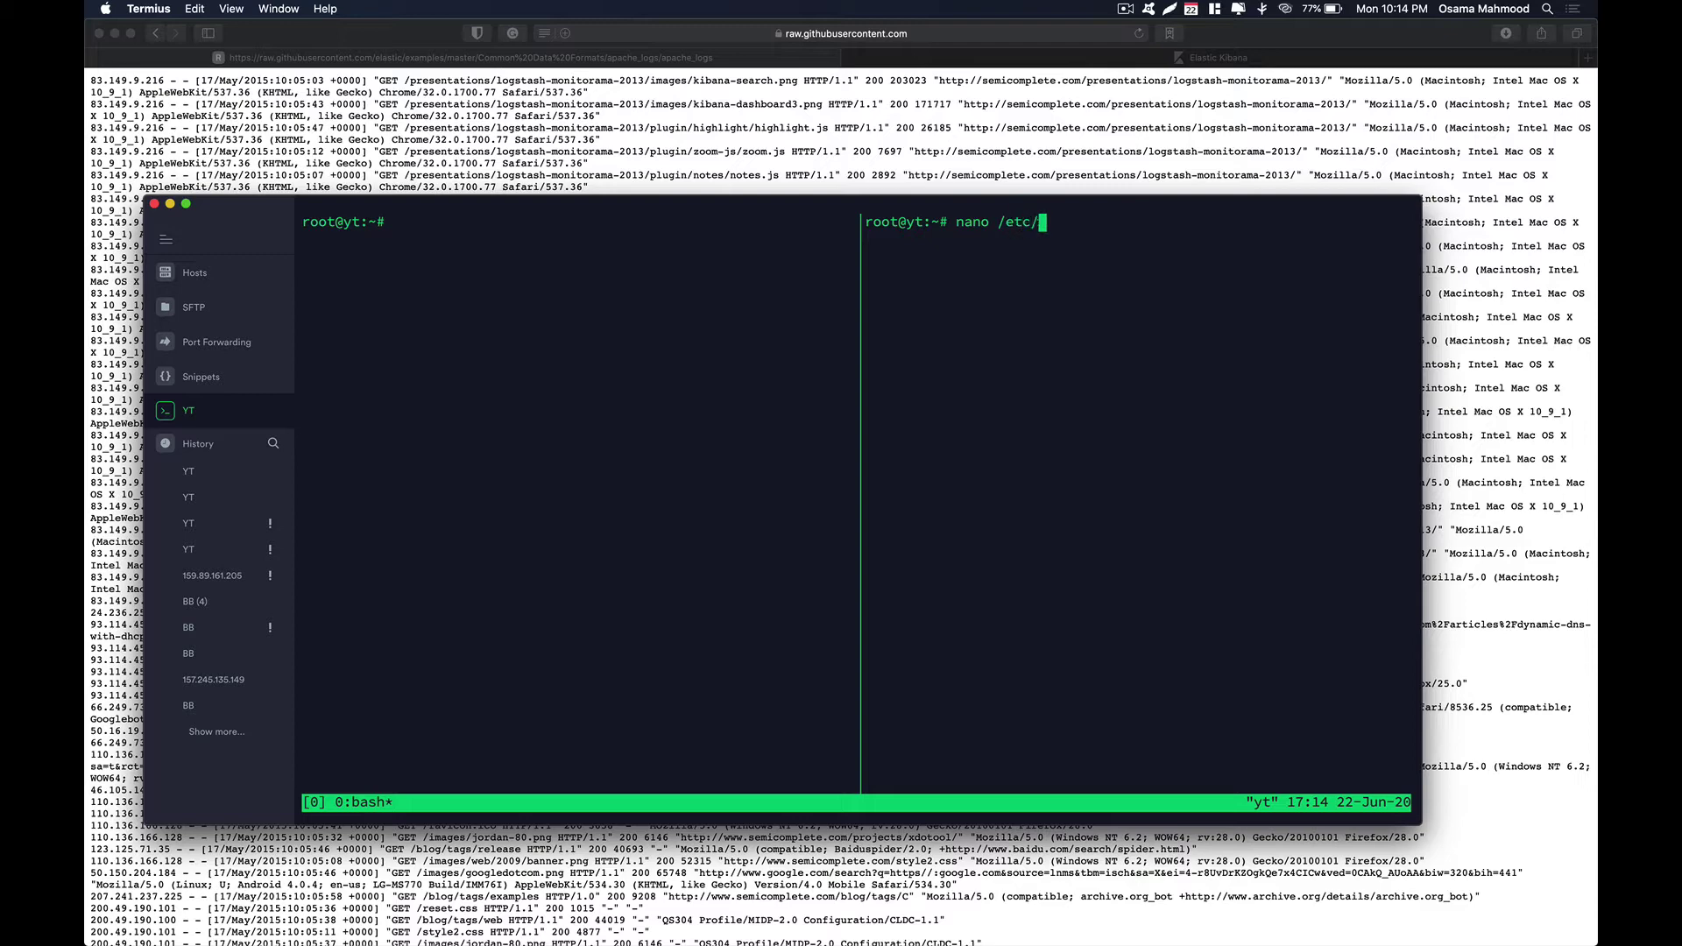
pyautogui.write('logc')
pyautogui.press('BackSpace')
pyautogui.write('st')
pyautogui.press('Tab')
pyautogui.write('con')
pyautogui.press('Tab')
pyautogui.write('apache')
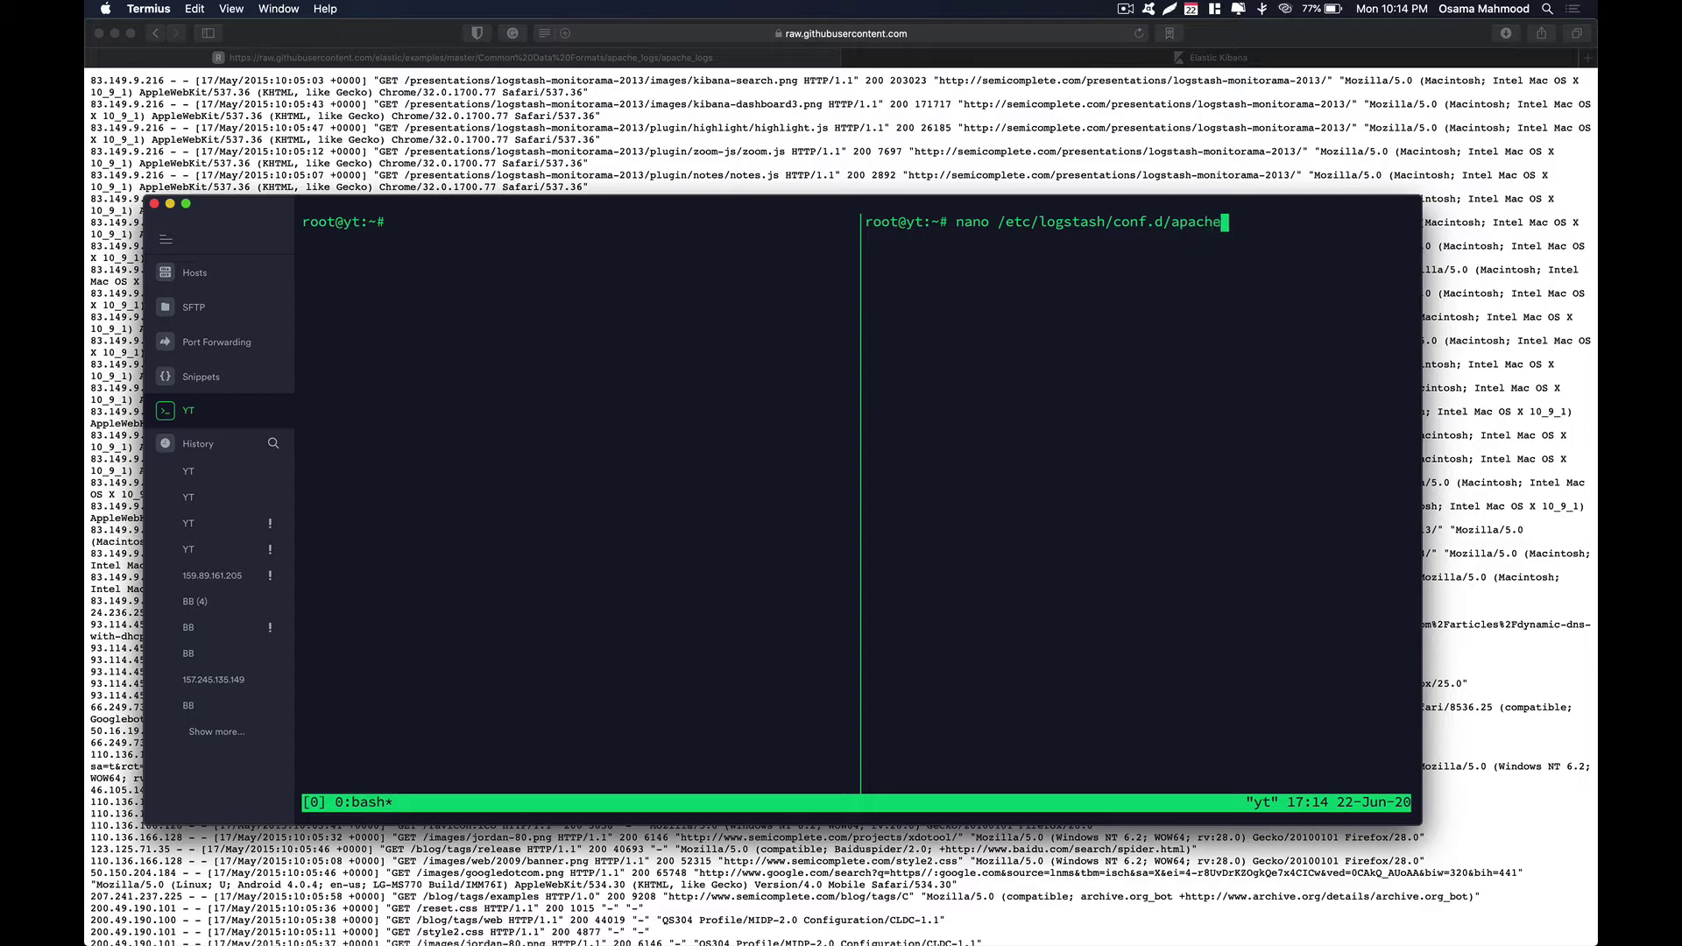
pyautogui.click(644, 424)
pyautogui.write('l')
pyautogui.press('Return')
pyautogui.click(1155, 369)
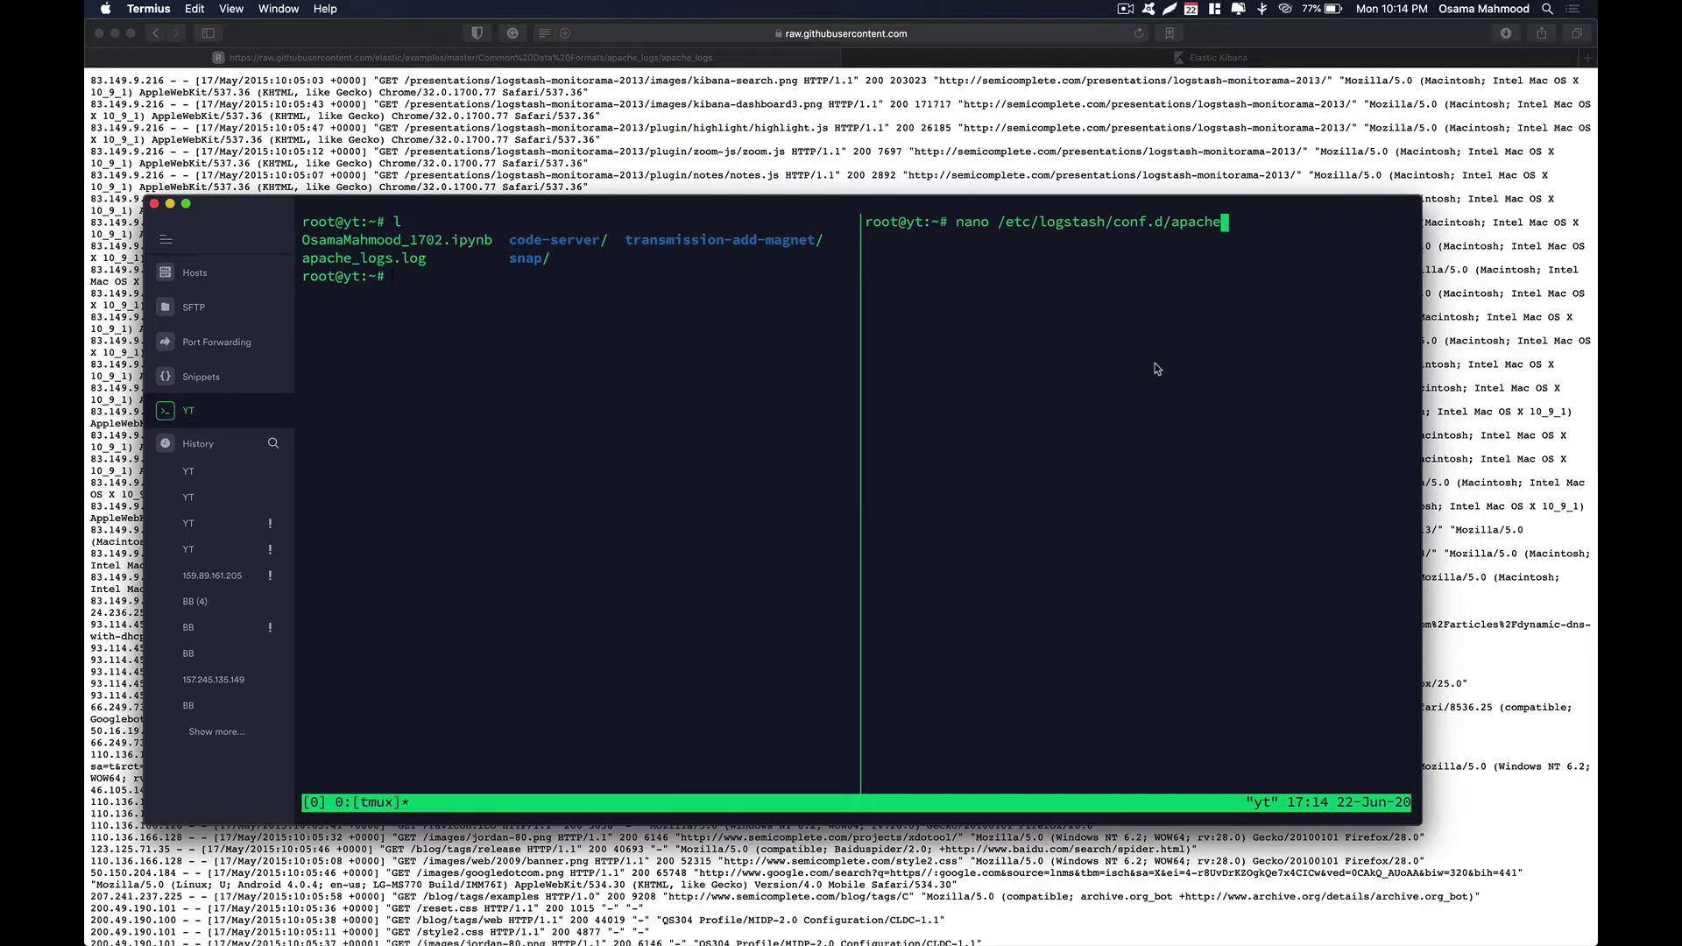
pyautogui.write('.conf')
pyautogui.press('Return')
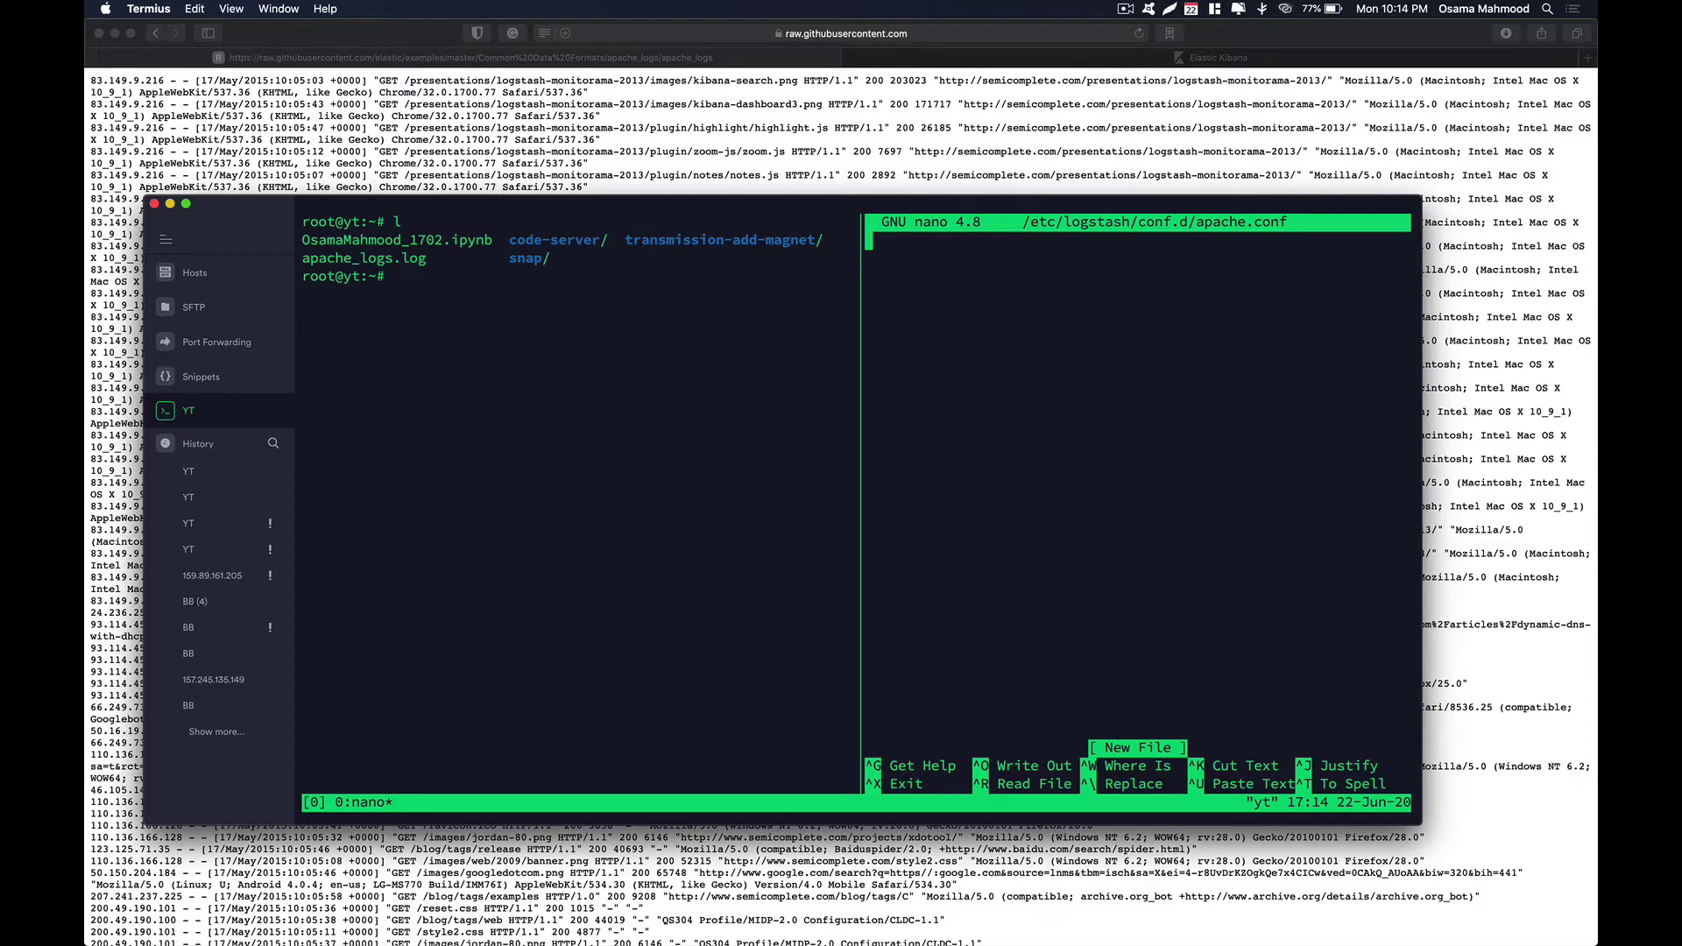
# Add empty input and output blocks with curly braces to apache.conf
pyautogui.write('int')
pyautogui.write('put{}')
pyautogui.press('Left')
pyautogui.press('Return')
pyautogui.press('Return')
pyautogui.press('Down')
pyautogui.press('Return')
pyautogui.write('output{  }')
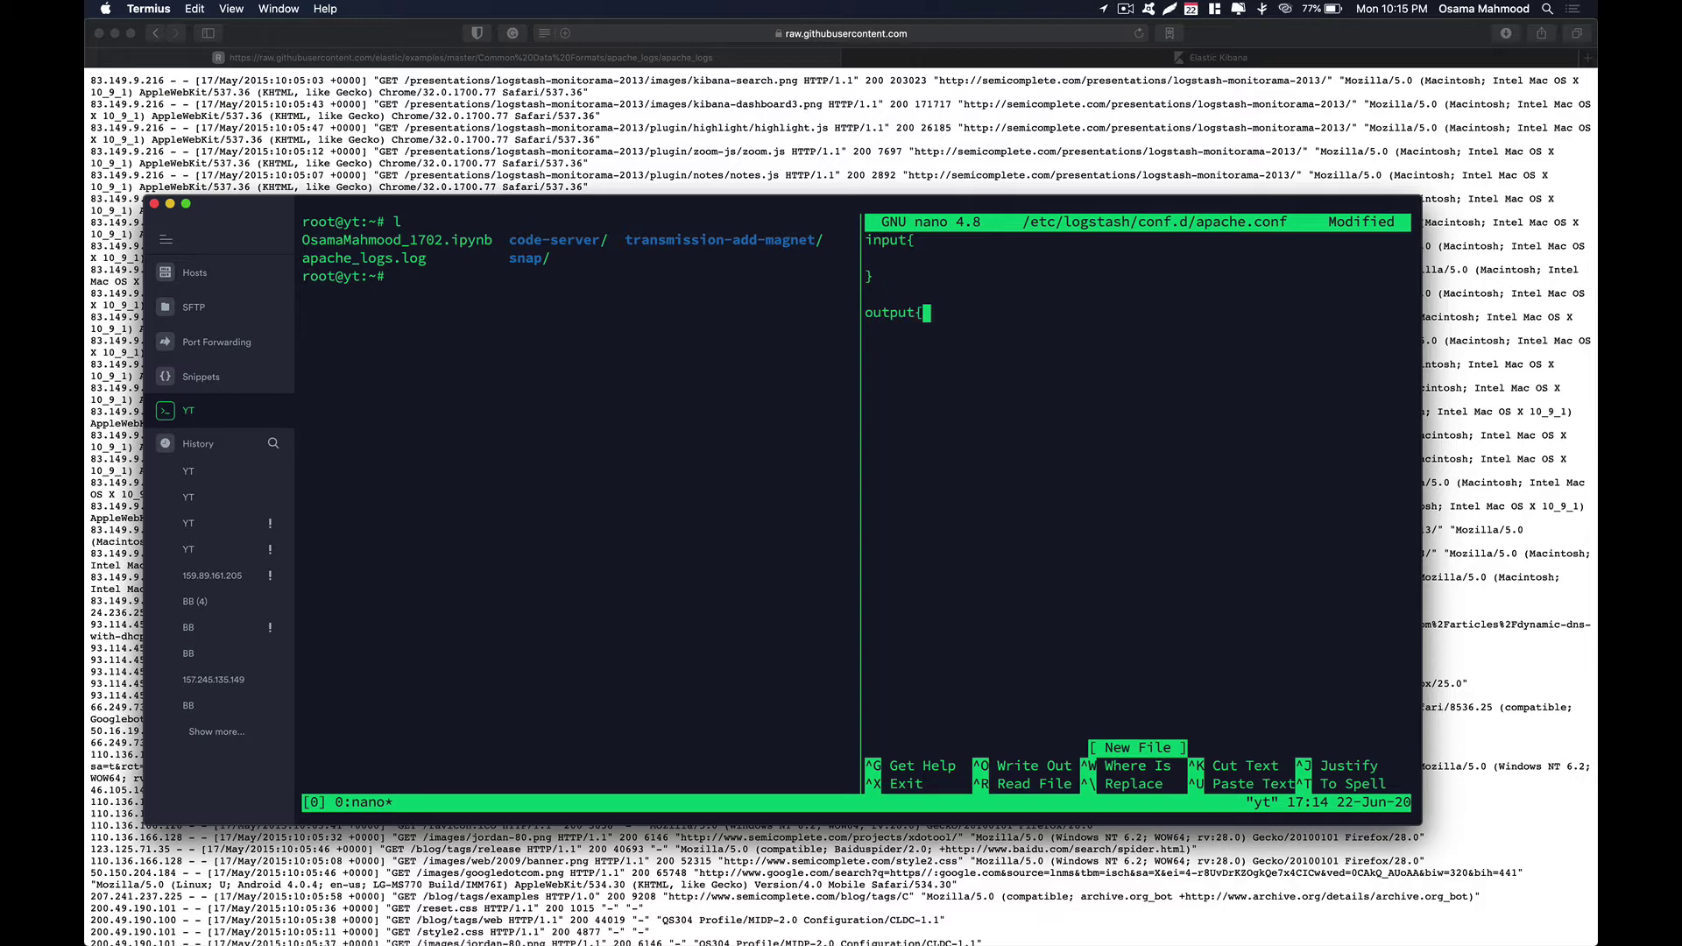
pyautogui.press('Left')
pyautogui.press('Return')
pyautogui.press('Return')
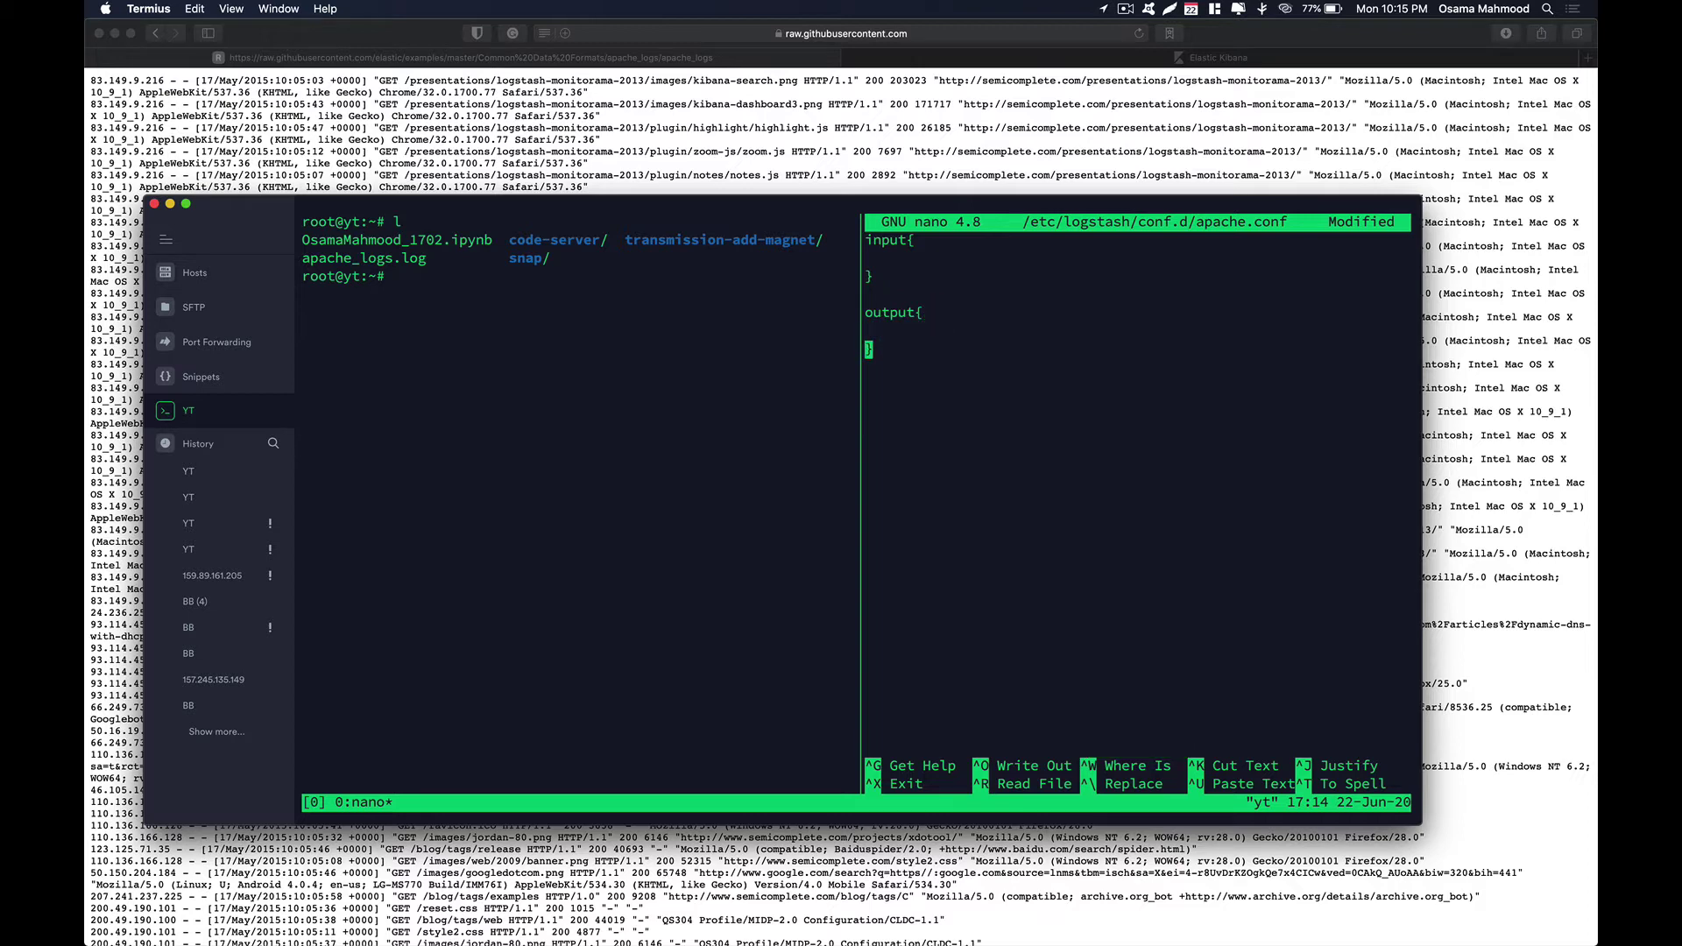
# Insert an empty file block inside the input block
pyautogui.press('Up')
pyautogui.press('Up')
pyautogui.press('Up')
pyautogui.press('Up')
pyautogui.press('Up')
pyautogui.write('file')
pyautogui.write('{')
pyautogui.write('}')
pyautogui.press('Left')
pyautogui.press('Return')
pyautogui.press('Return')
pyautogui.press('Up')
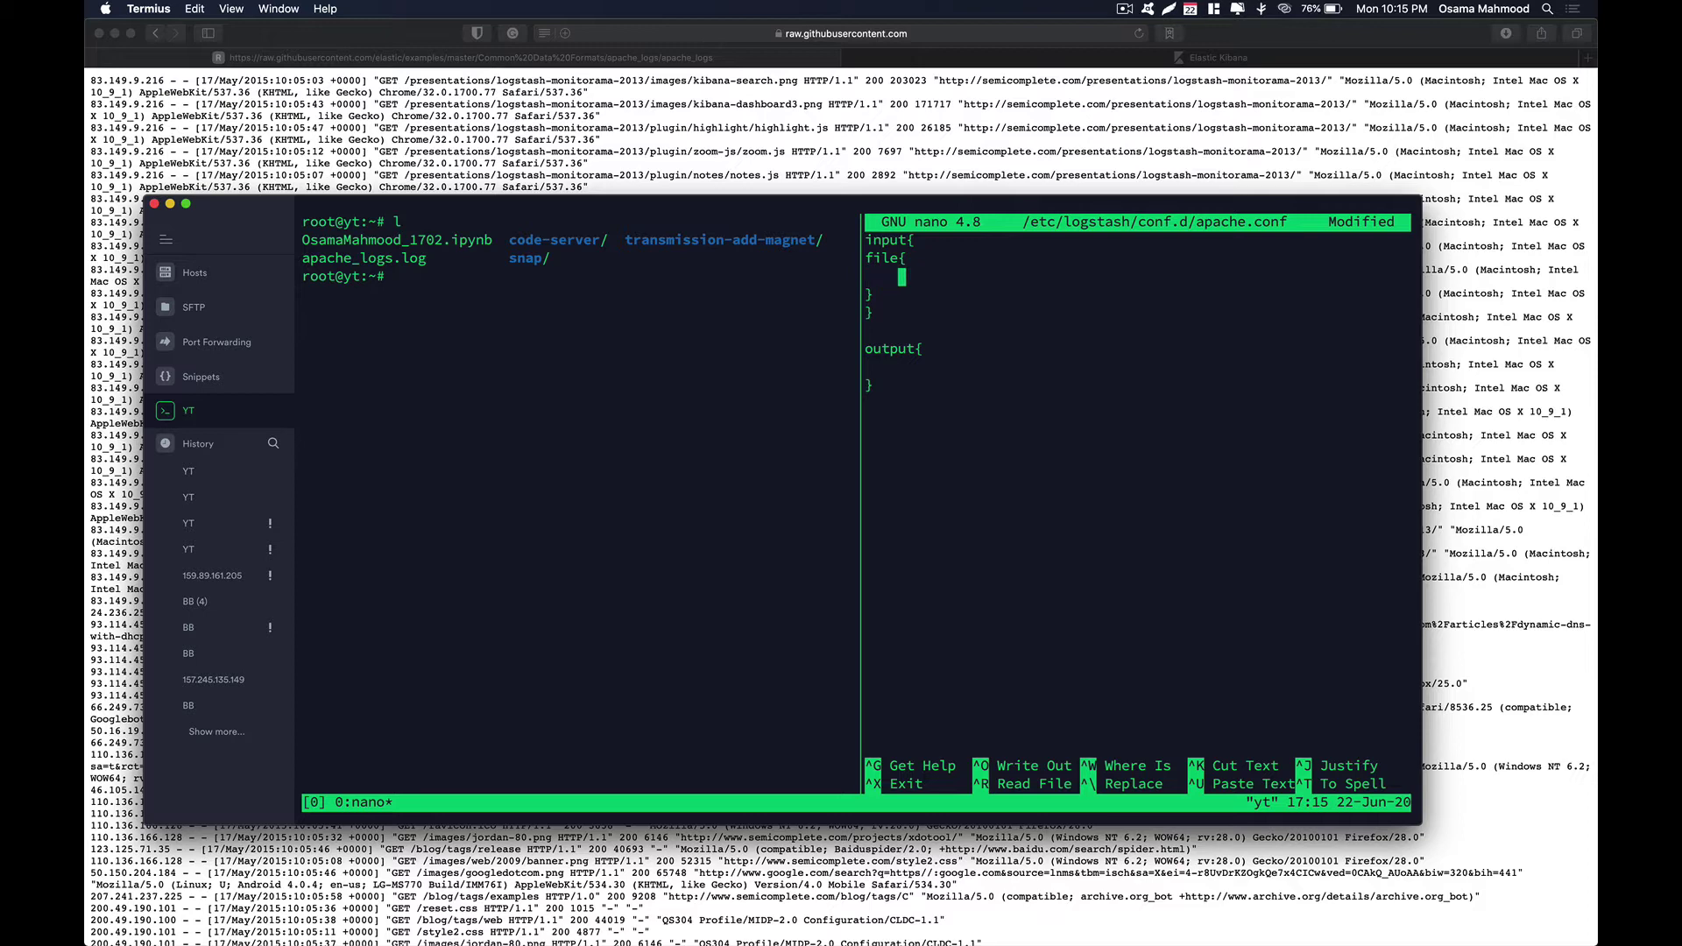
# Set the file block's path to "~/apache_logs.log"
pyautogui.write('path')
pyautogui.write(' =>')
pyautogui.write('""')
pyautogui.write('~/')
pyautogui.write('apache')
pyautogui.write('_logs.')
pyautogui.write('log')
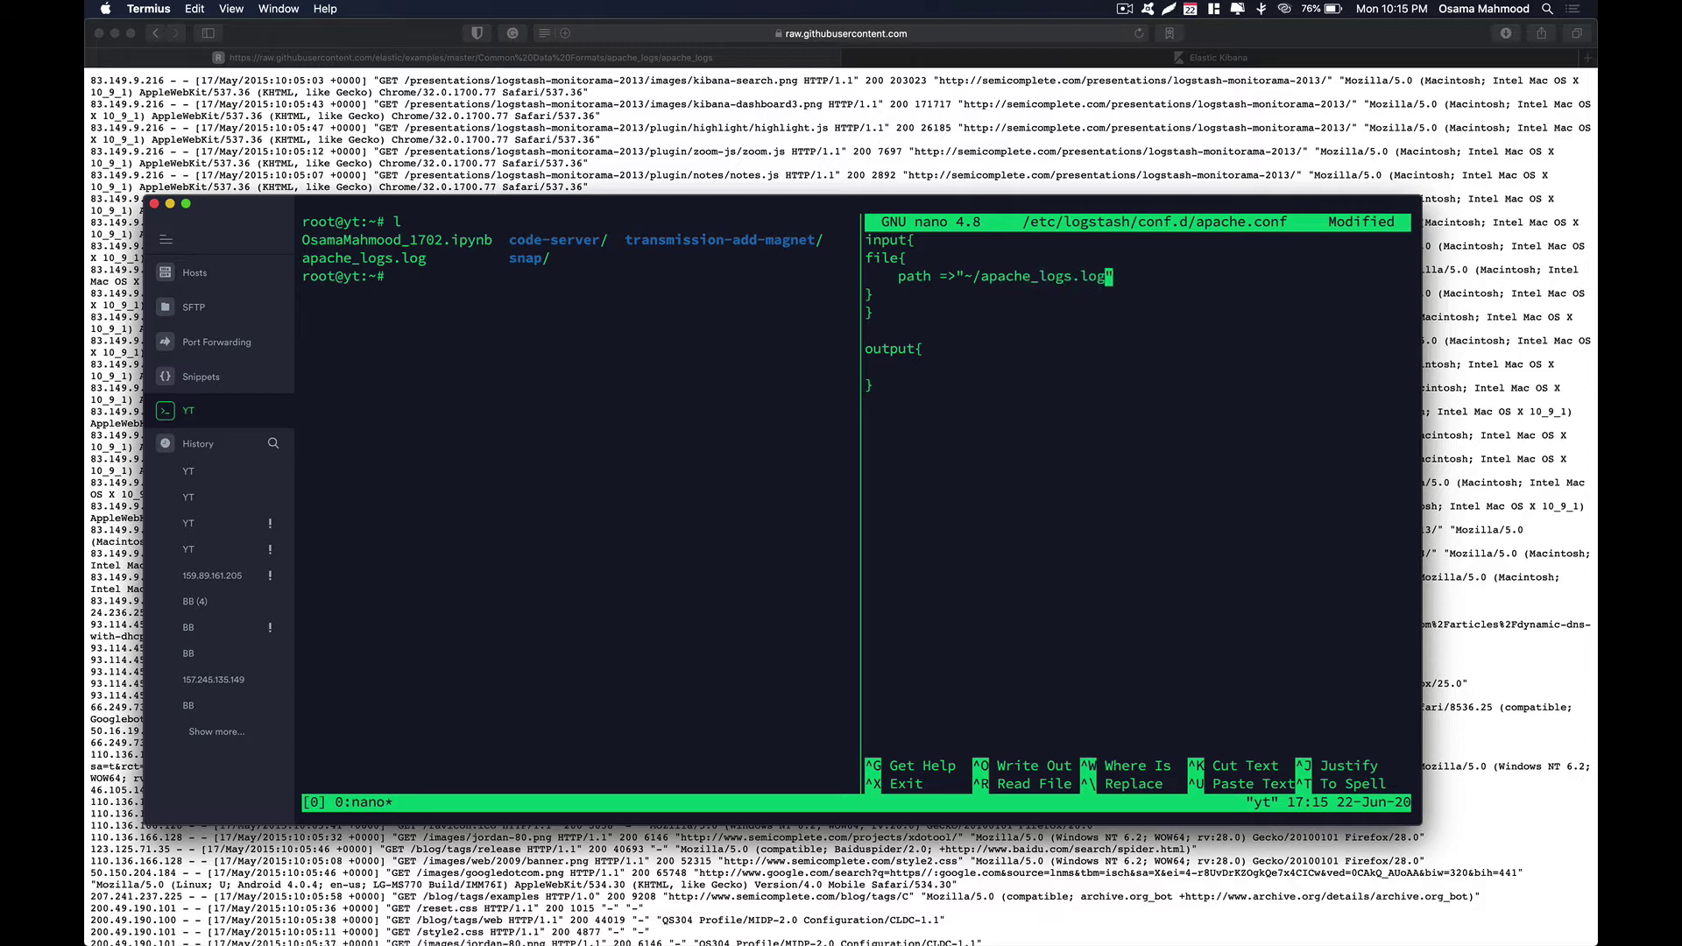
# Add the setting type => "apache" below the path in the file block
pyautogui.press('Right')
pyautogui.press('Return')
pyautogui.write('tyep')
pyautogui.press('BackSpace')
pyautogui.press('BackSpace')
pyautogui.write('pe')
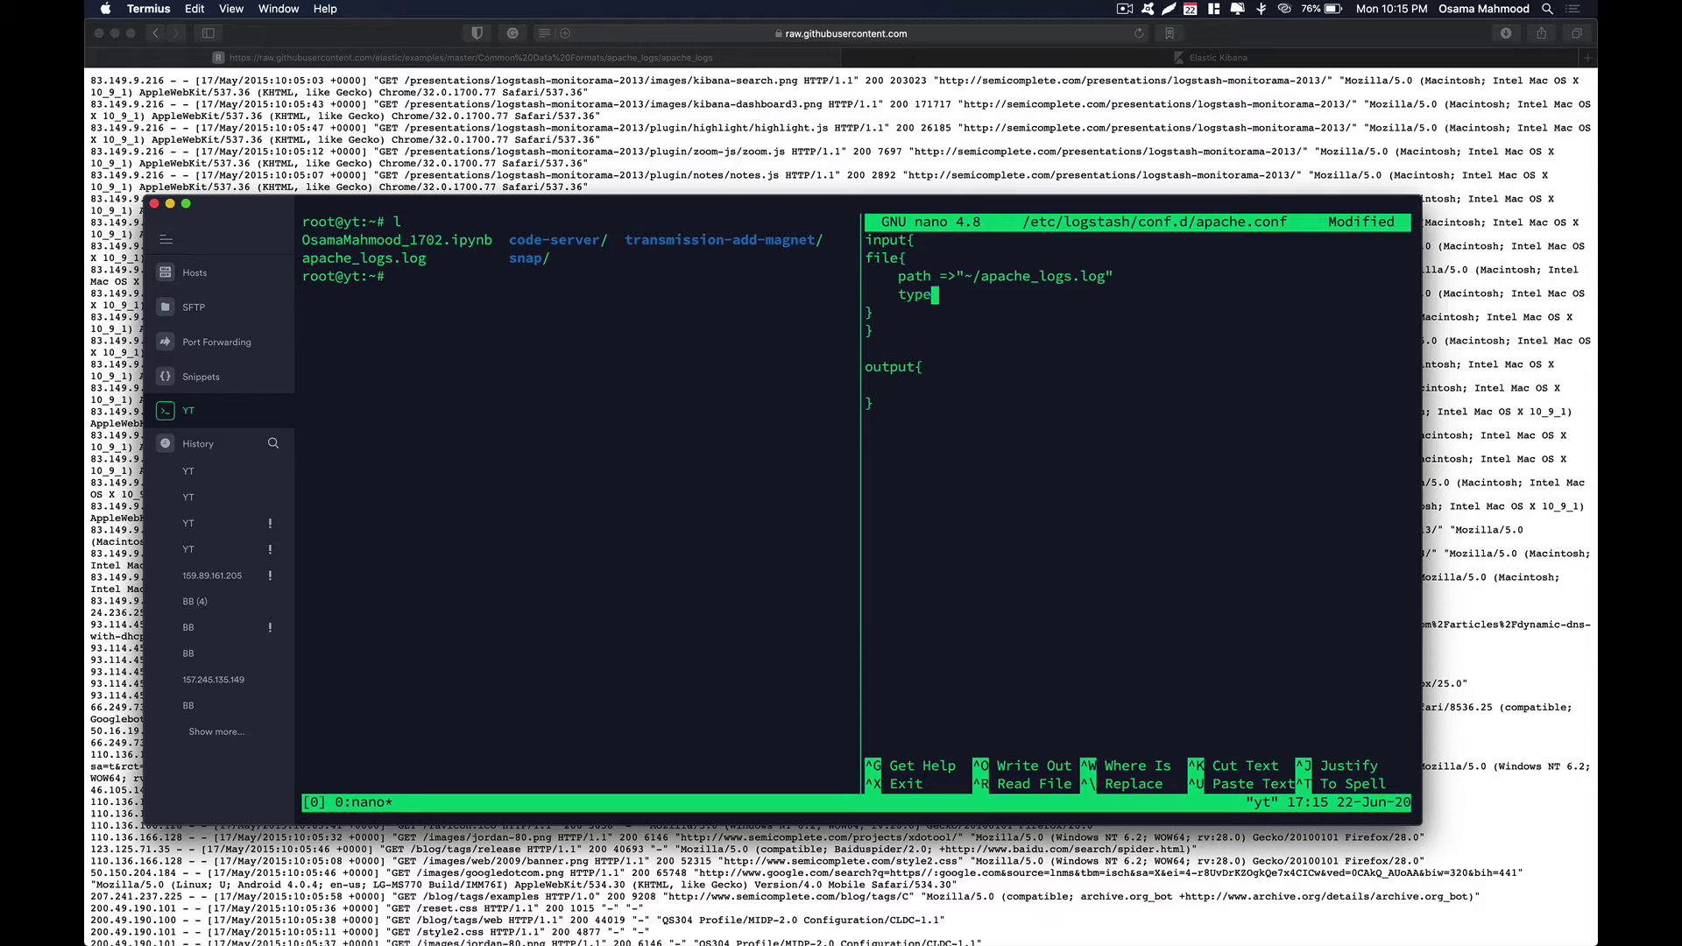
pyautogui.write(' => ""')
pyautogui.press('Left')
pyautogui.write('apache')
pyautogui.press('Right')
# Add the setting start_position => "beginning" below the type in the file block
pyautogui.press('Return')
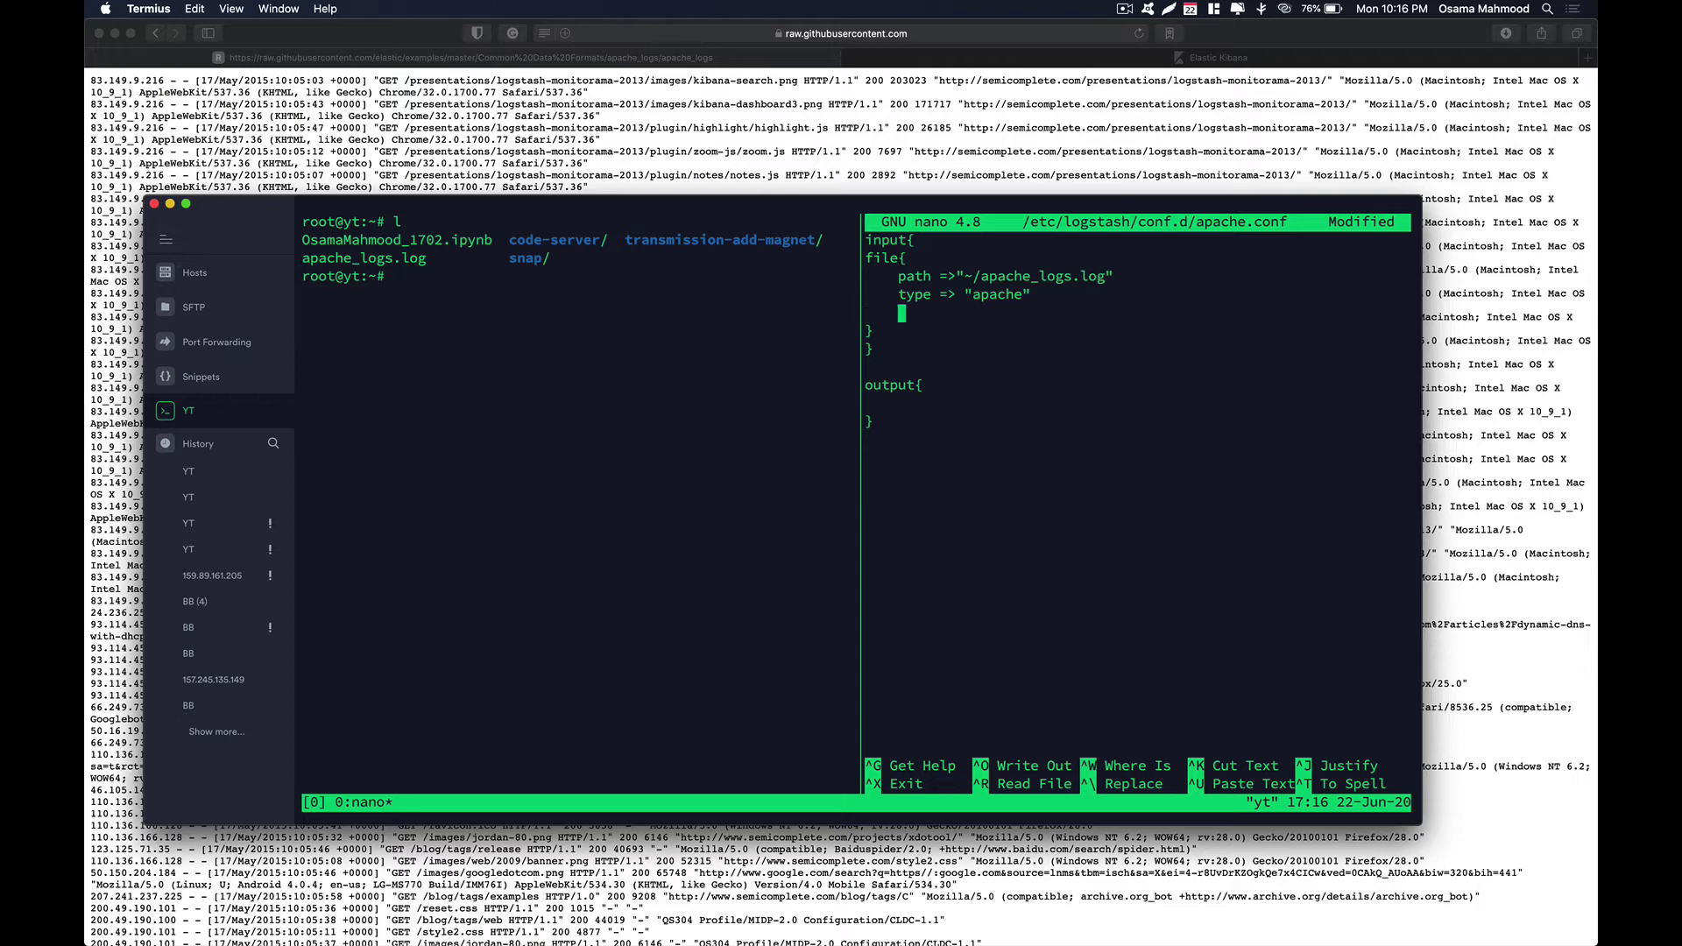
pyautogui.write('s')
pyautogui.write('tart_position => ""')
pyautogui.press('Left')
pyautogui.write('begg')
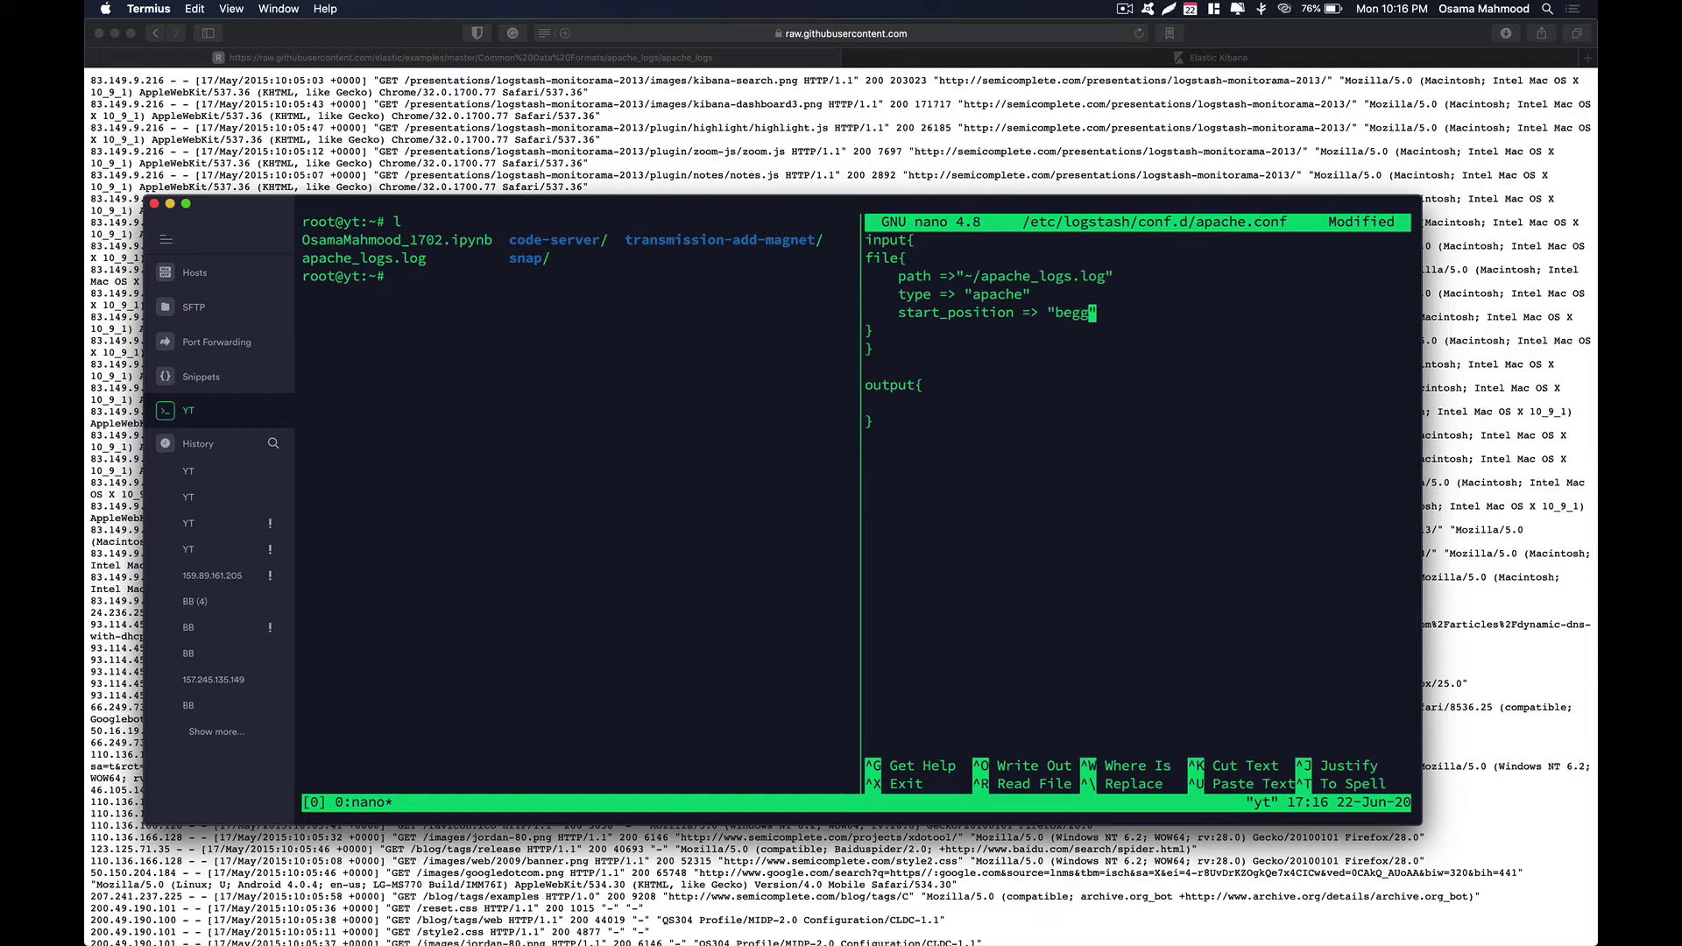
pyautogui.press('BackSpace')
pyautogui.write('inning')
# Insert an elasticsearch block with curly braces inside the output block
pyautogui.press('Down')
pyautogui.press('Down')
pyautogui.press('Down')
pyautogui.press('Down')
pyautogui.press('Down')
pyautogui.write('elasticsearch')
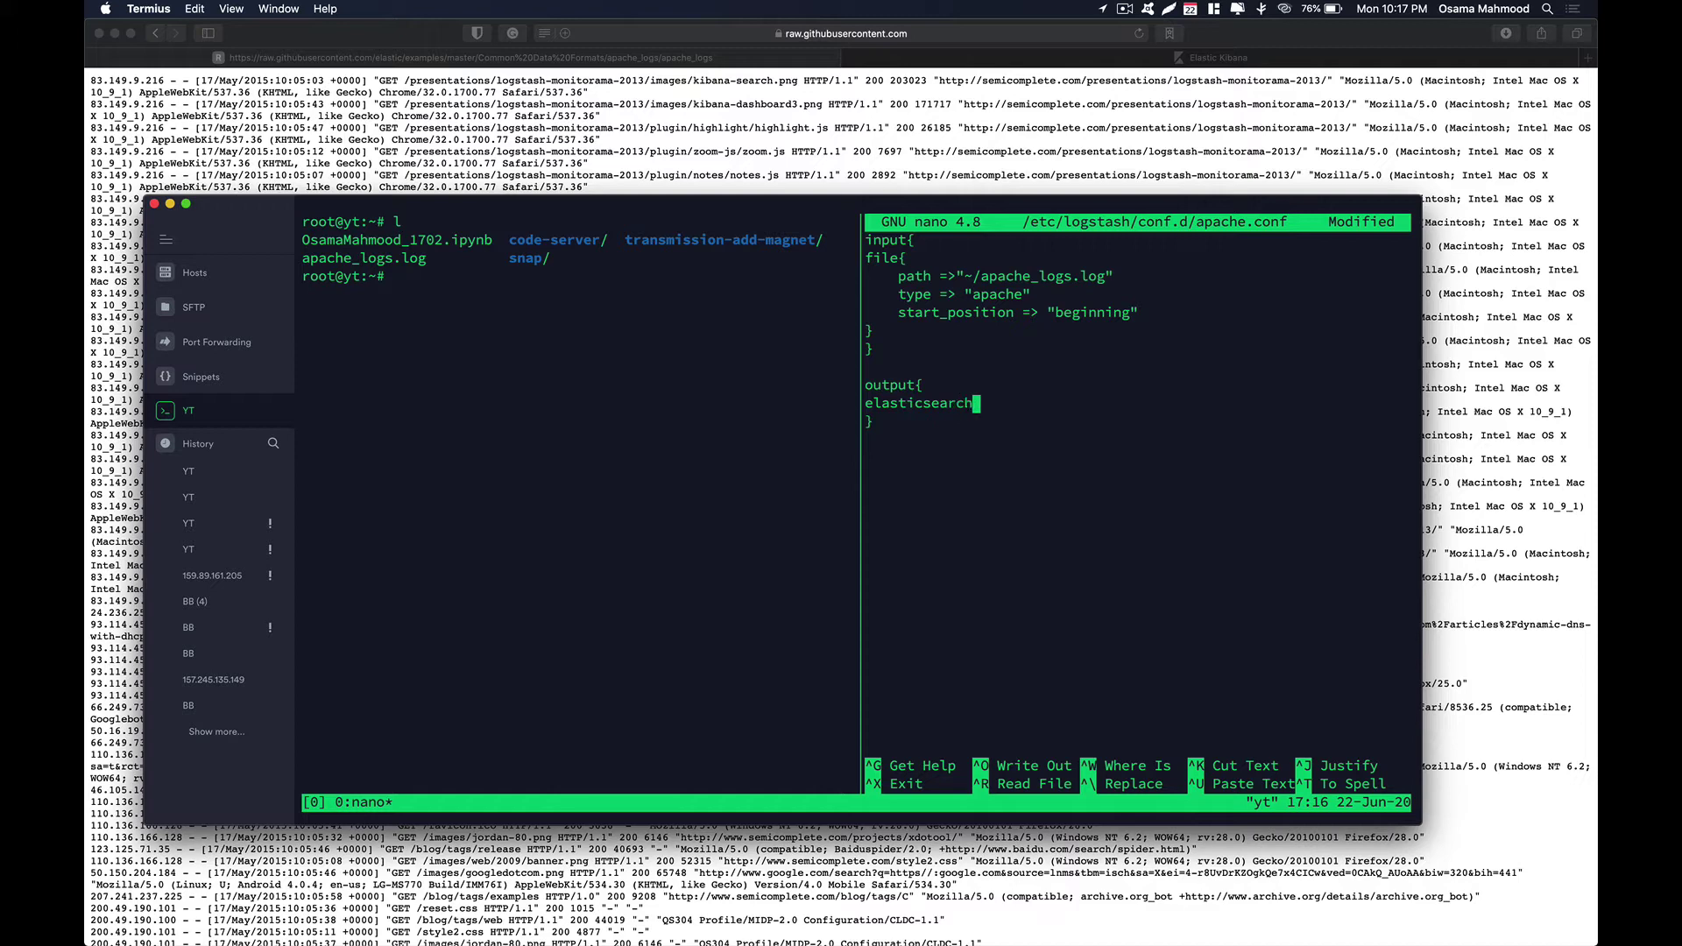
pyautogui.write(' {')
pyautogui.press('Return')
pyautogui.write('}')
pyautogui.press('Left')
pyautogui.press('Return')
pyautogui.write('hosts => []')
pyautogui.press('Left')
pyautogui.write('""')
pyautogui.press('Left')
pyautogui.write('http://')
pyautogui.click(1153, 59)
pyautogui.press('super+Tab')
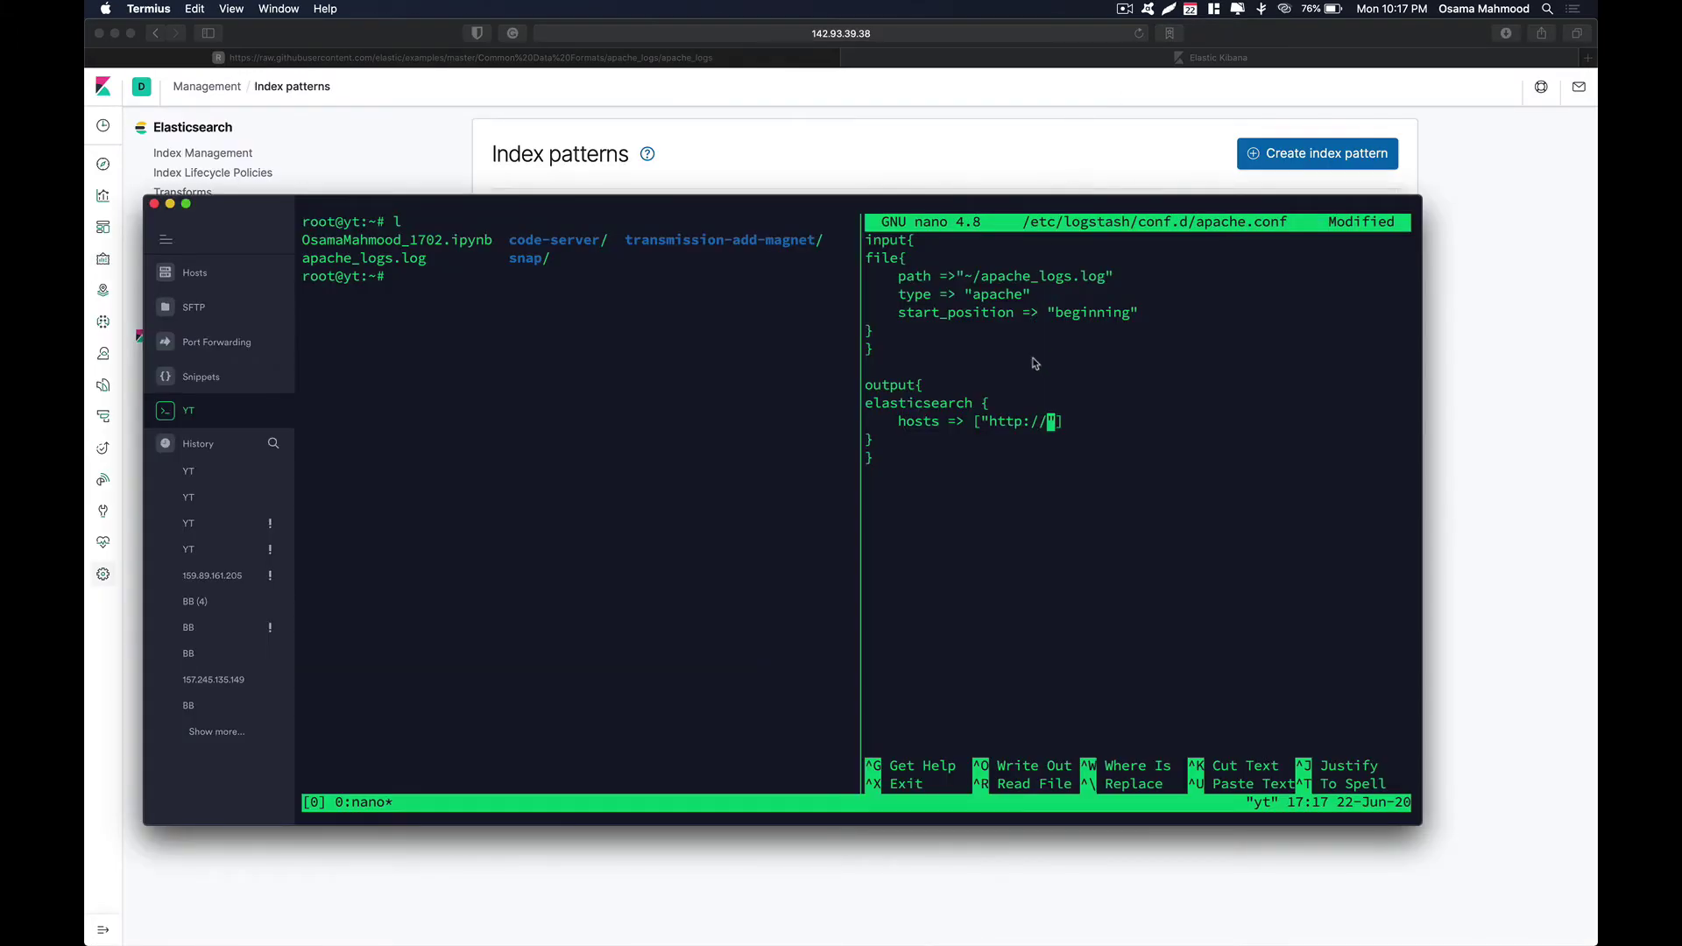
pyautogui.write('142.93.39.38:9200')
pyautogui.press('End')
# Add index => "apachelogs" below the hosts setting, then save apache.conf and exit nano
pyautogui.press('Return')
pyautogui.write('ind')
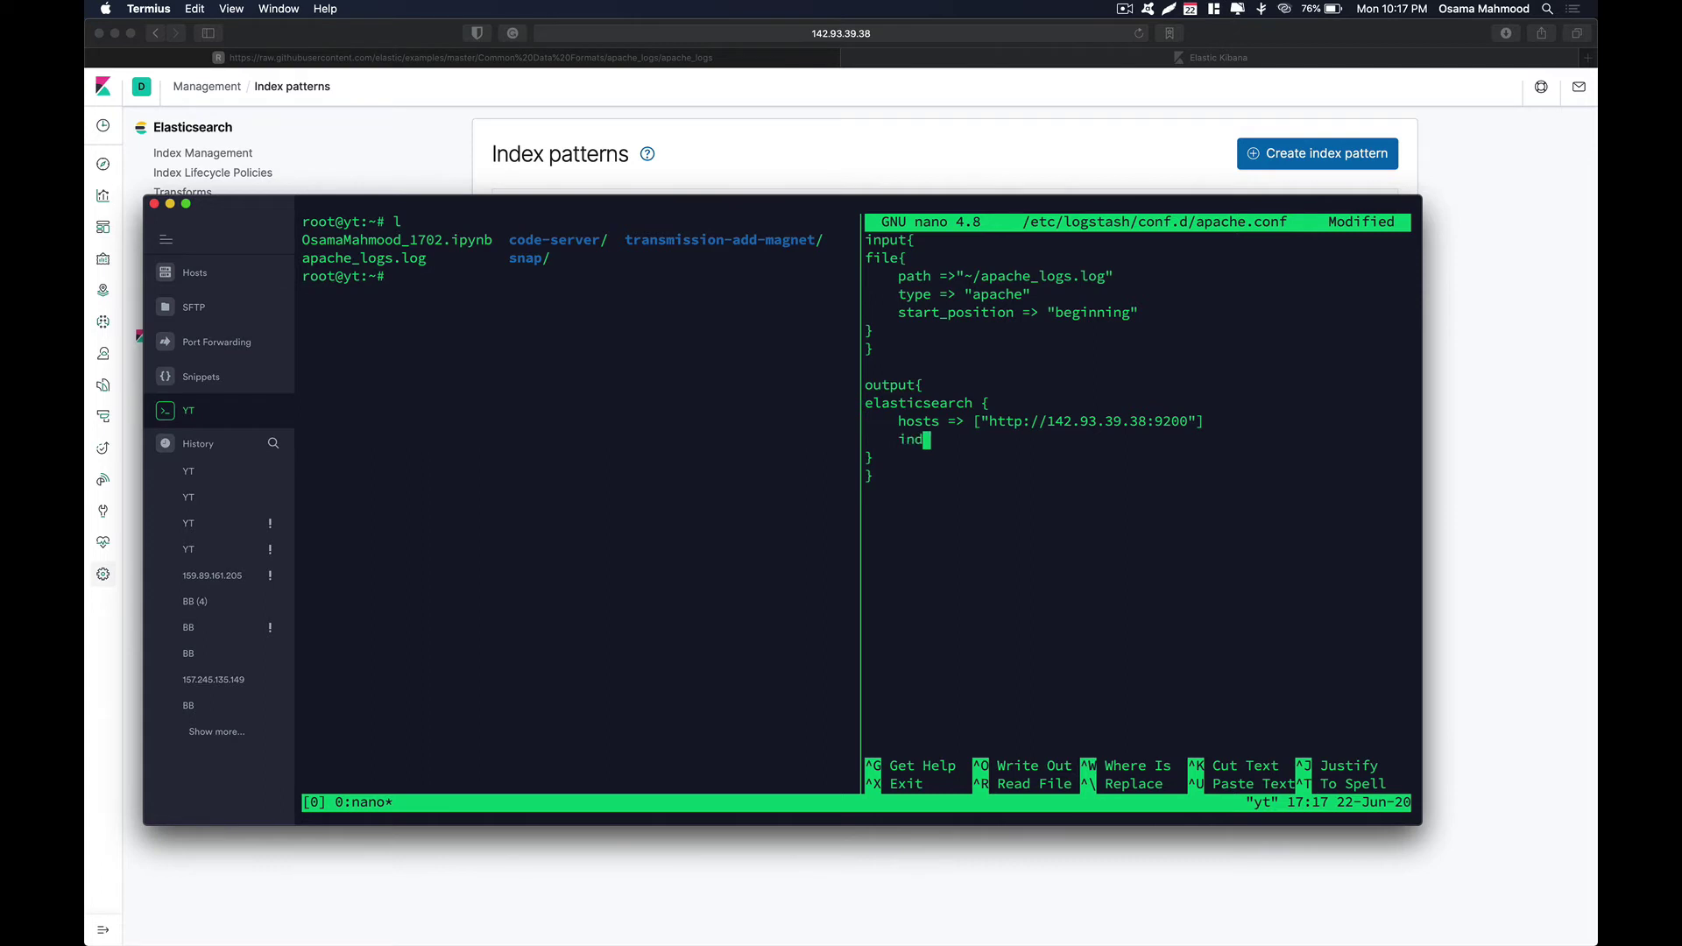
pyautogui.write('ex => ""')
pyautogui.press('Left')
pyautogui.write('apachelogs')
pyautogui.hotkey('ctrl', 'x')
pyautogui.press('y')
pyautogui.press('Return')
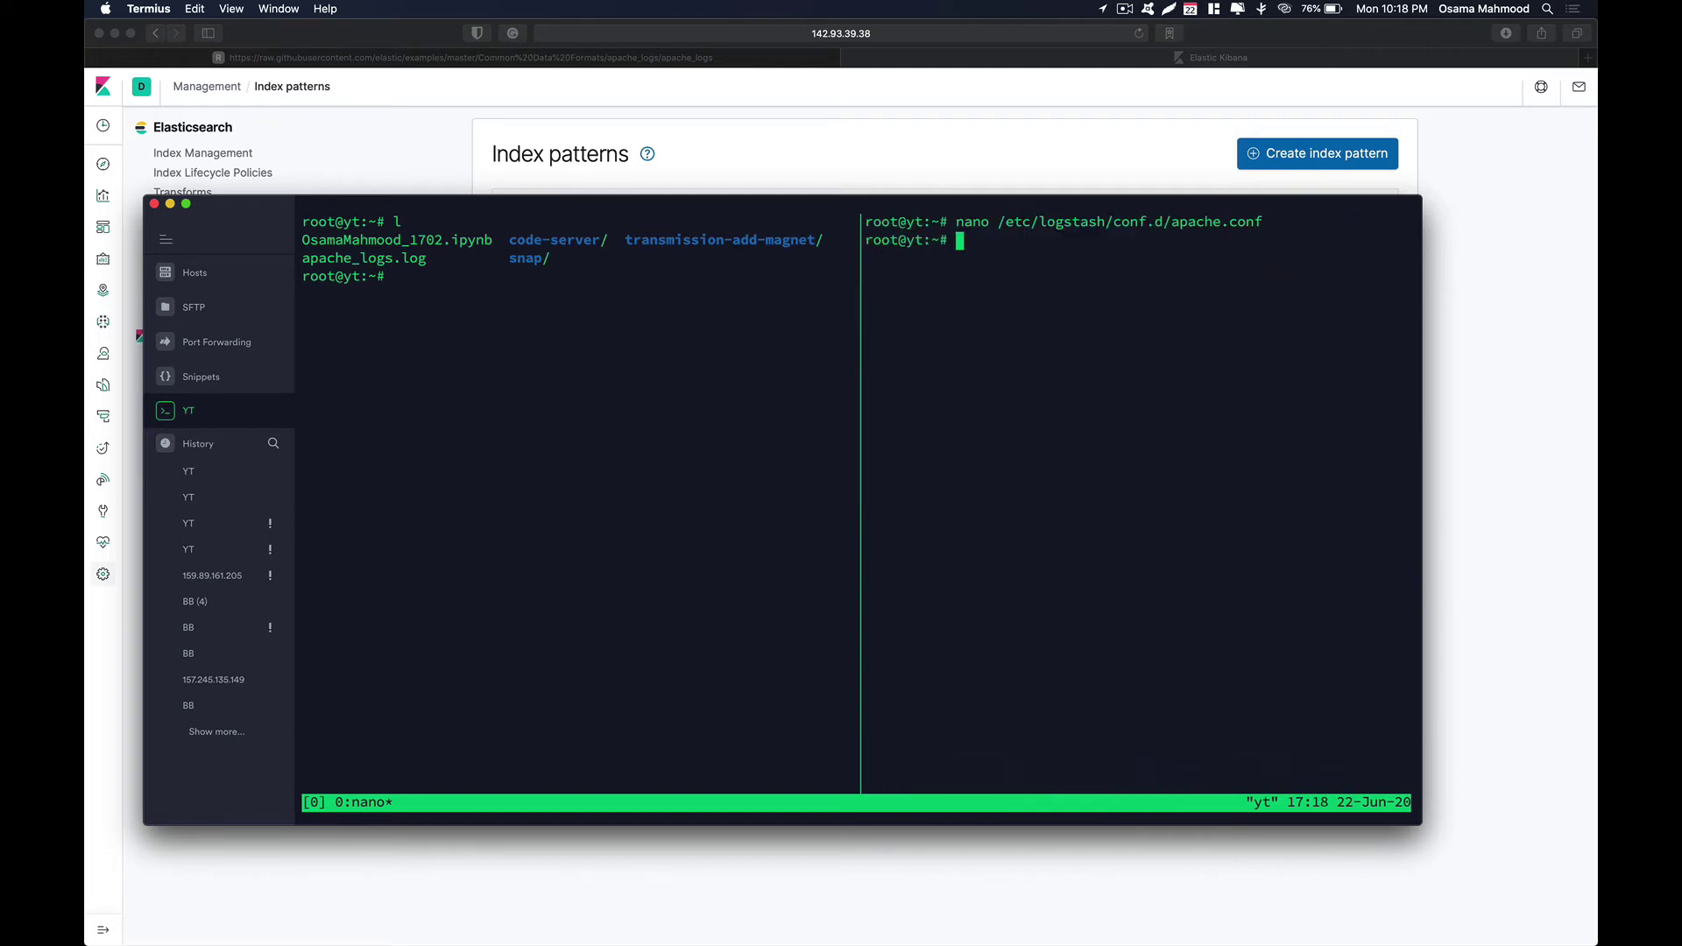
# Clear the first terminal pane and return to the second pane
pyautogui.click(689, 377)
pyautogui.write('clear')
pyautogui.press('Return')
pyautogui.click(1129, 356)
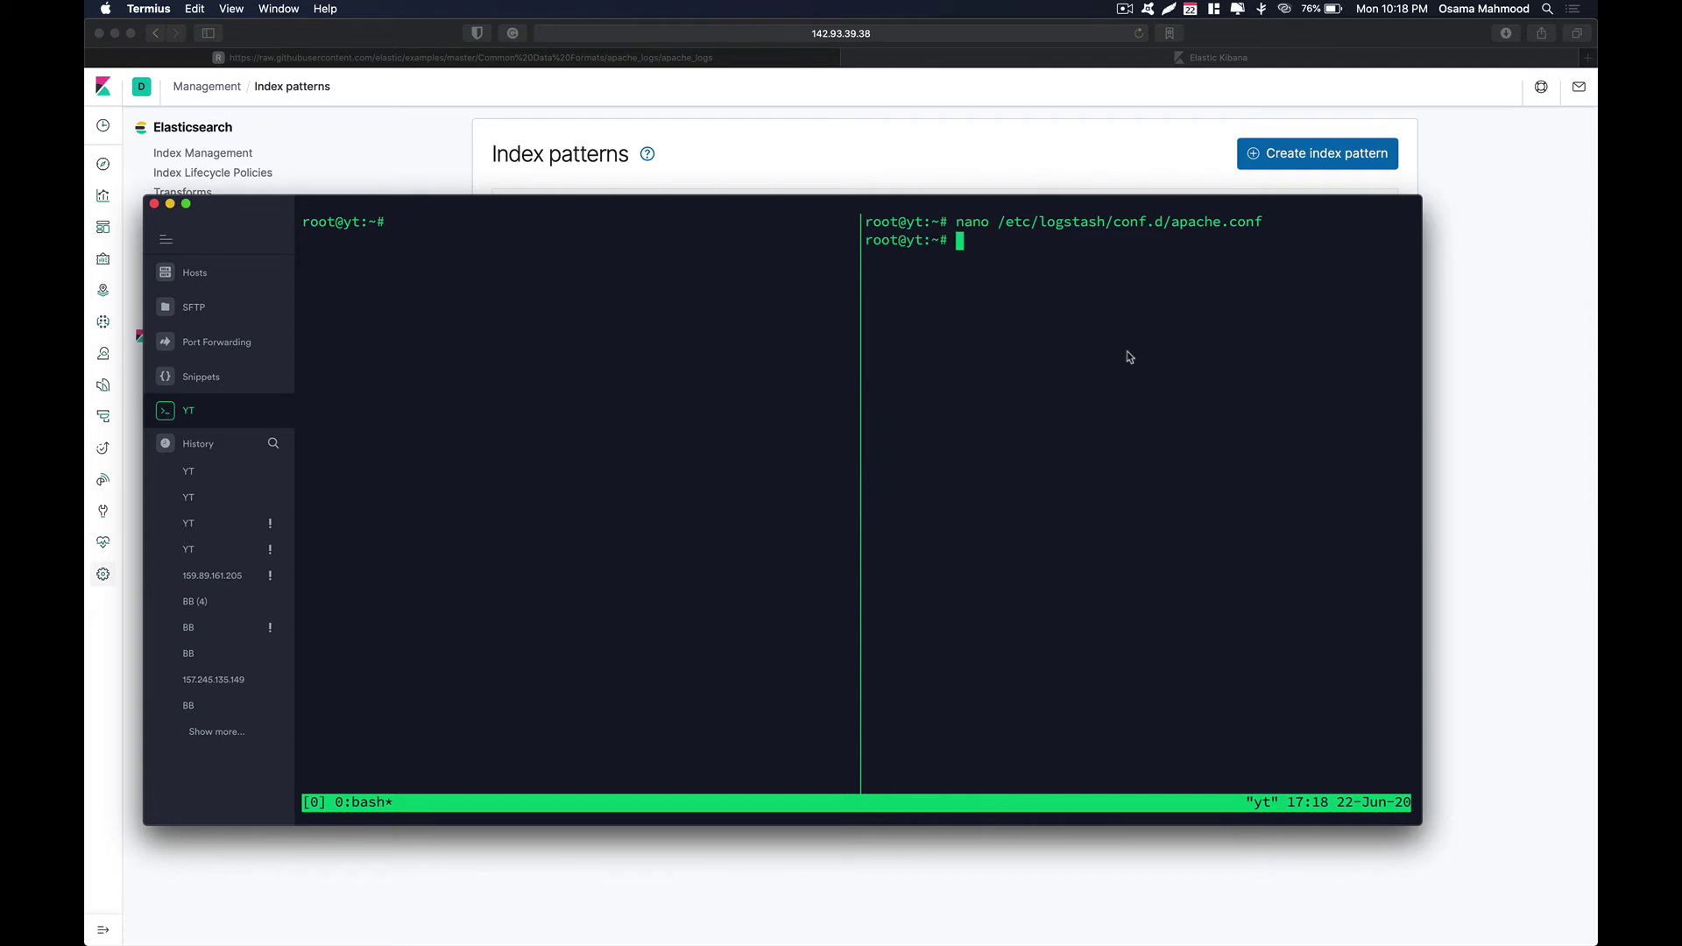
# Run /usr/share/logstash/bin/logstash with -f and the configuration file /etc/logstash/conf.d/apache.conf
pyautogui.write('/usr/sh')
pyautogui.press('Tab')
pyautogui.write('log')
pyautogui.press('Tab')
pyautogui.write('b')
pyautogui.press('Tab')
pyautogui.write('log')
pyautogui.press('Tab')
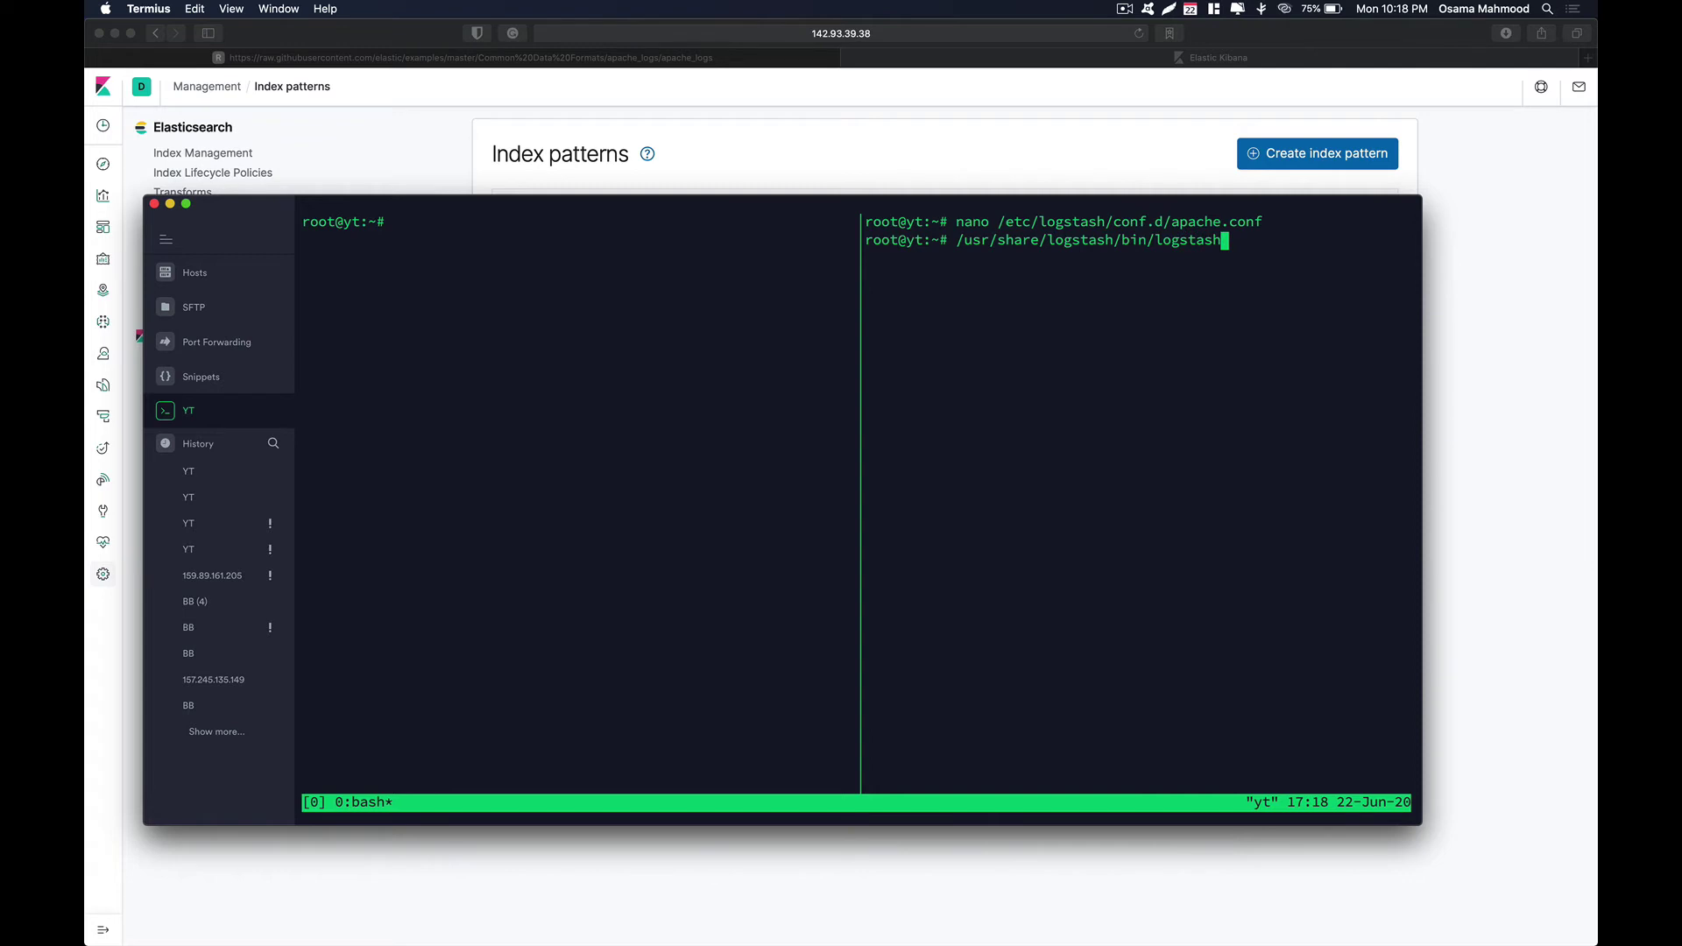
pyautogui.write('-f /etc/log')
pyautogui.press('Tab')
pyautogui.write('co')
pyautogui.press('Tab')
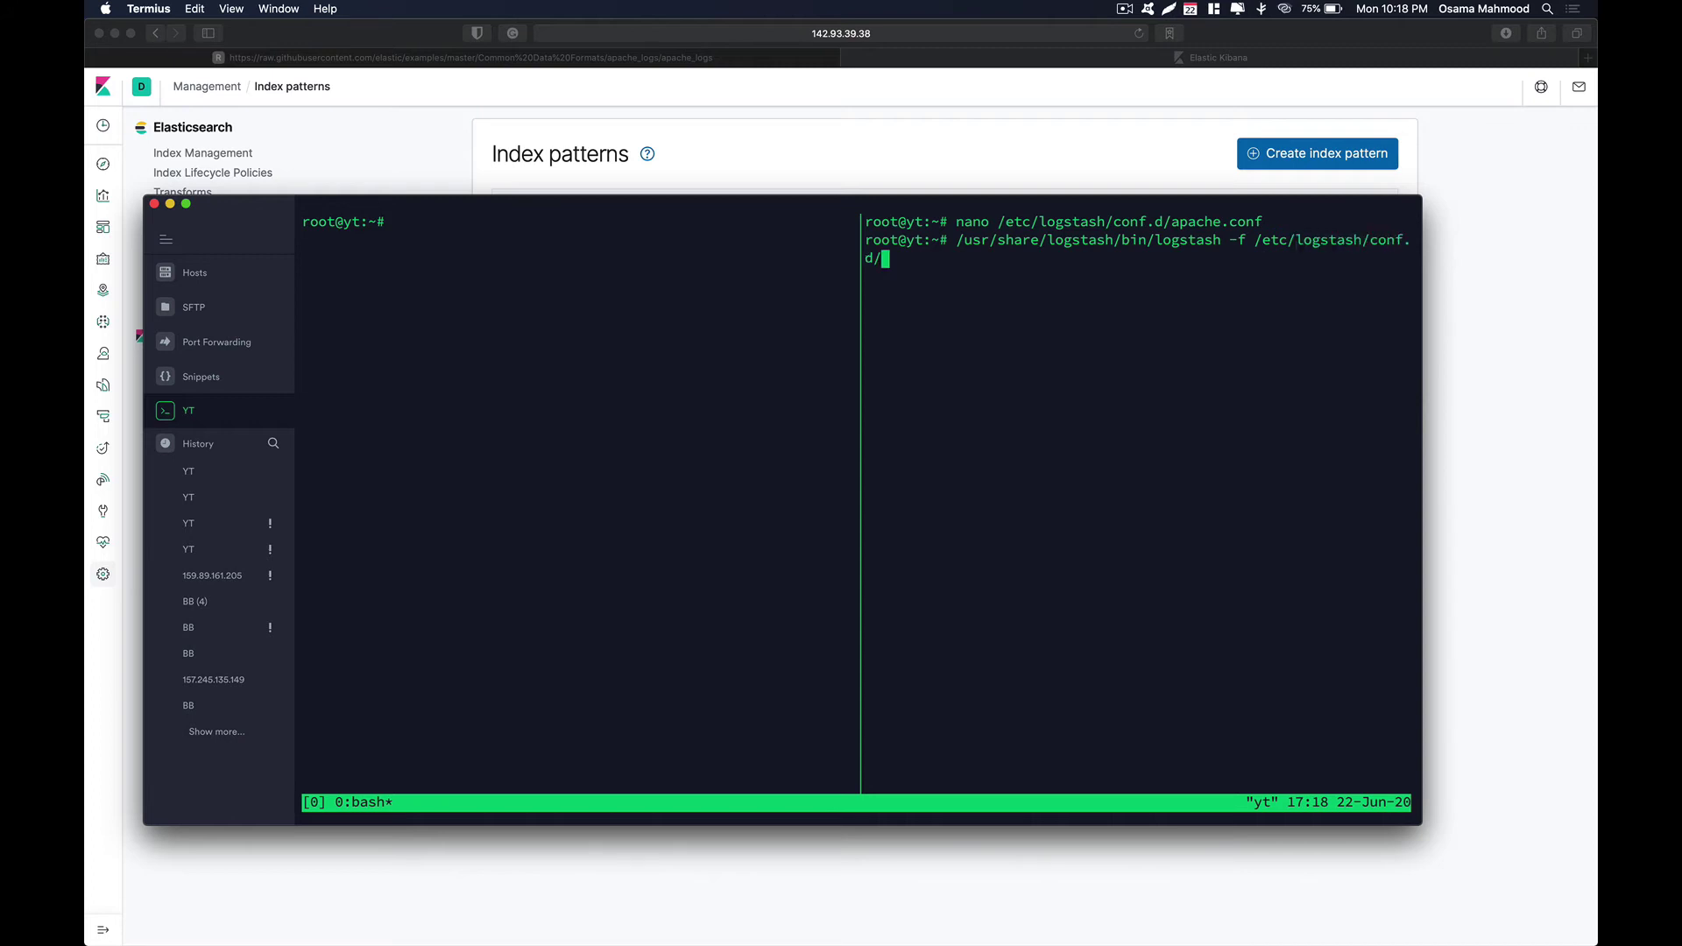
pyautogui.write('ap')
pyautogui.press('Tab')
pyautogui.press('Return')
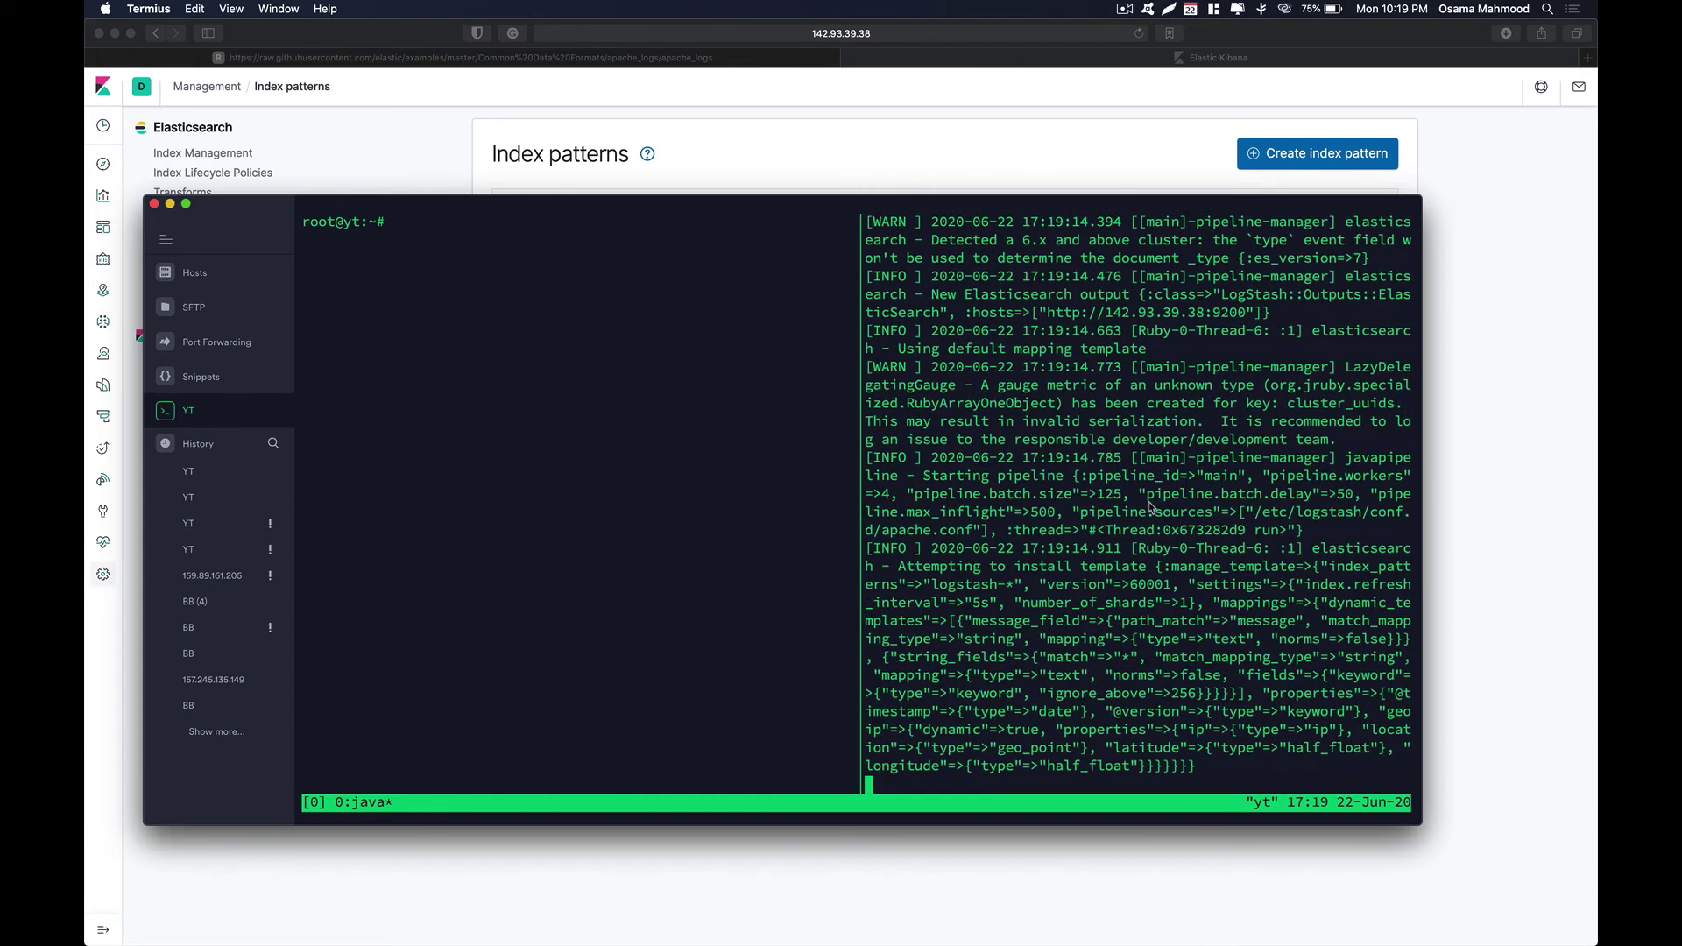
# Review the Logstash startup output in the second pane
pyautogui.scroll(3, 1086, 530)
pyautogui.scroll(7, 1087, 530)
pyautogui.scroll(-10, 1086, 530)
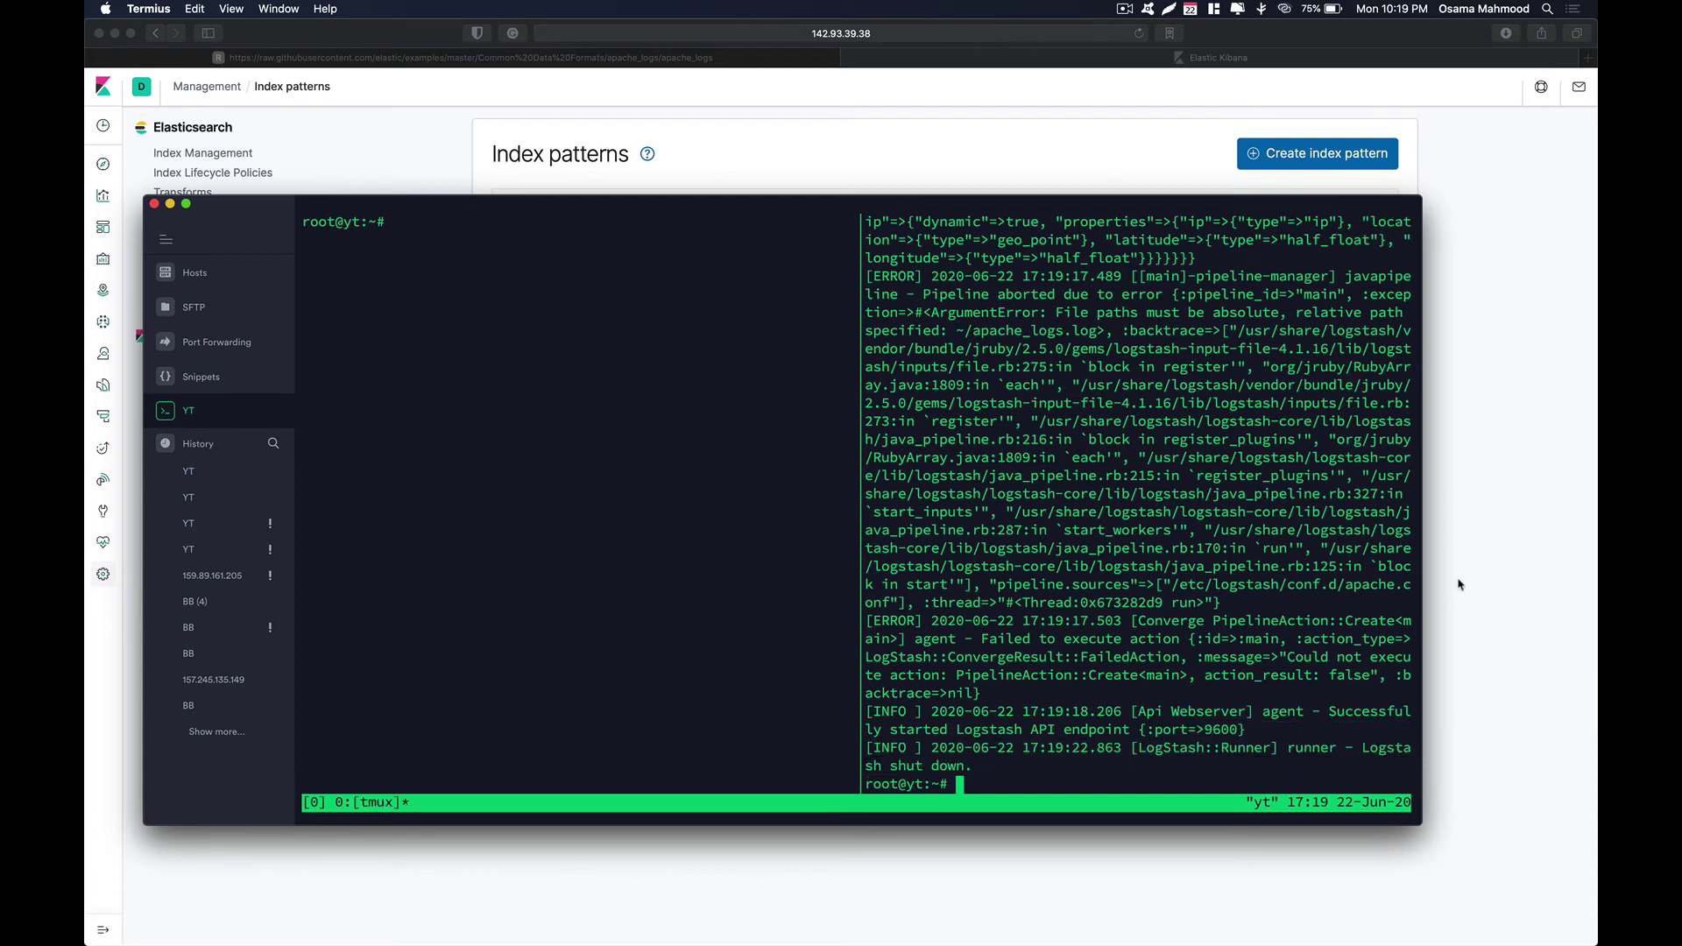
# Switch to Kibana in Safari and restart index pattern creation from the Index Patterns page to refresh the available indices
pyautogui.click(1504, 549)
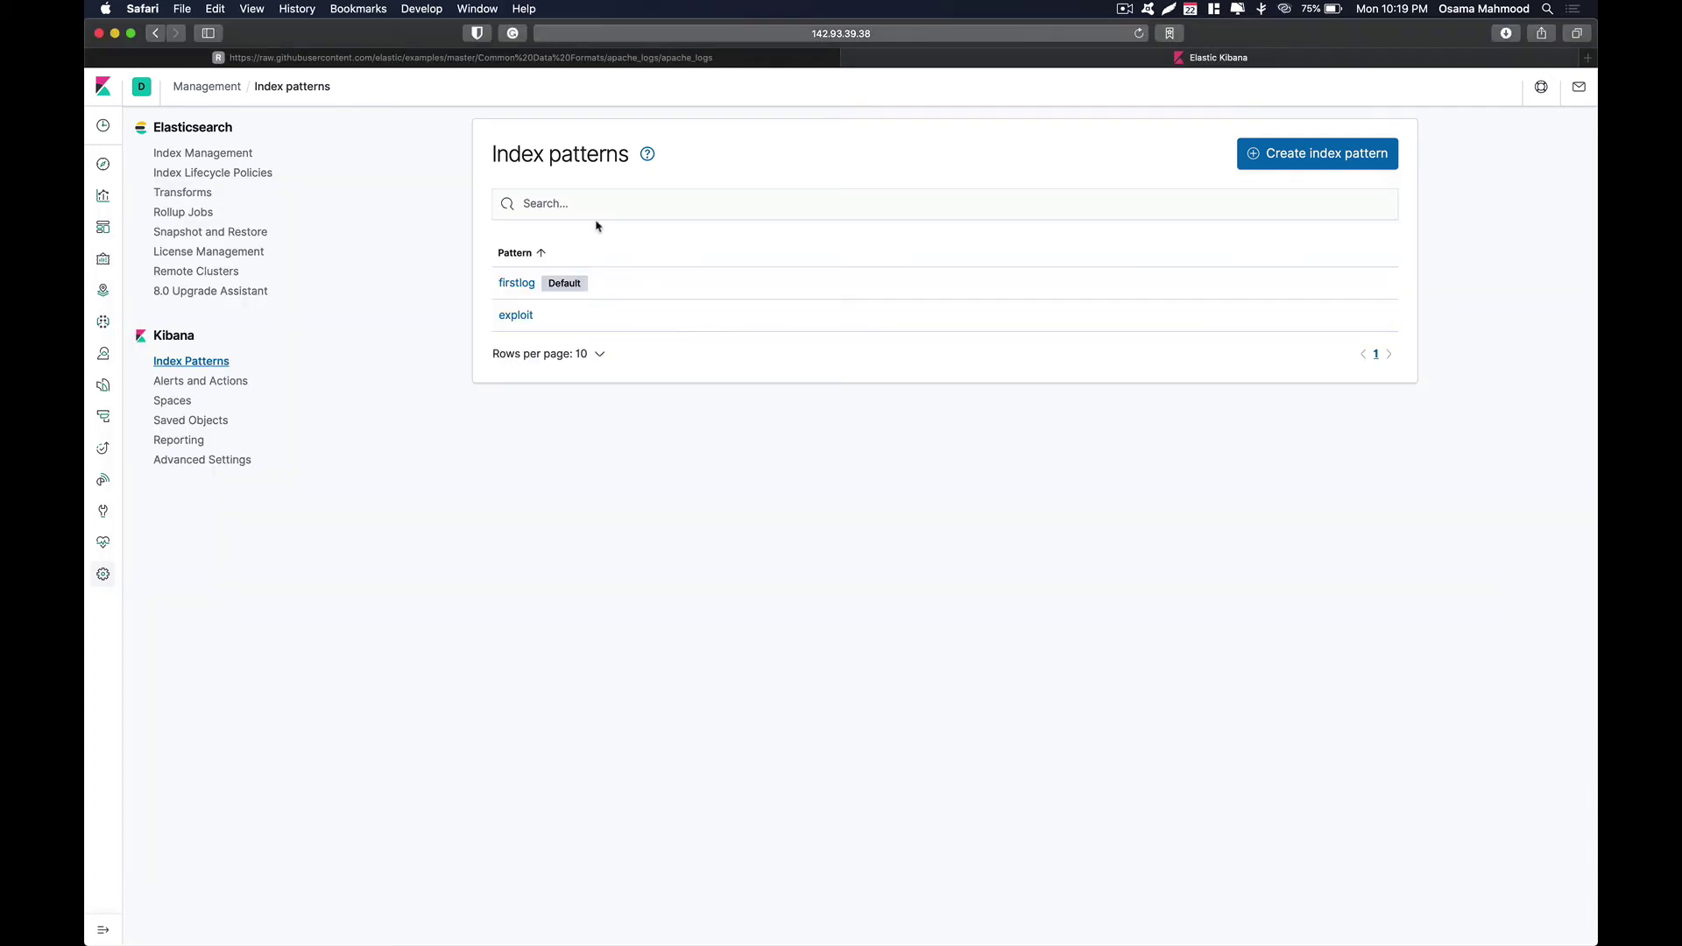
pyautogui.click(1278, 171)
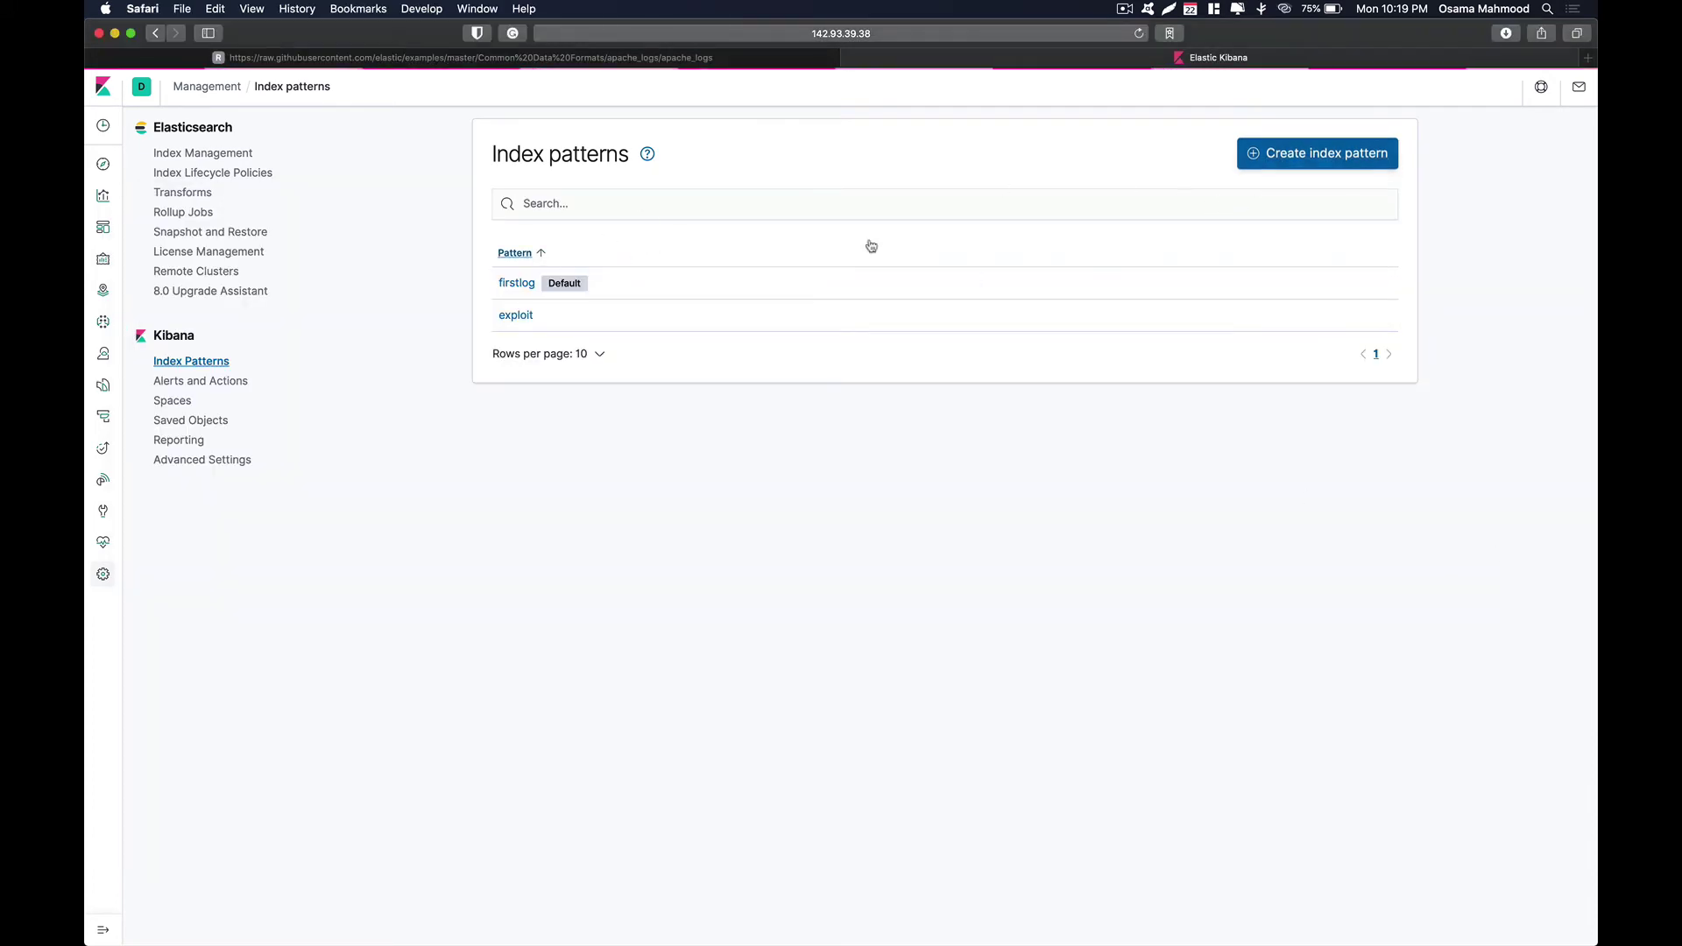
pyautogui.click(210, 362)
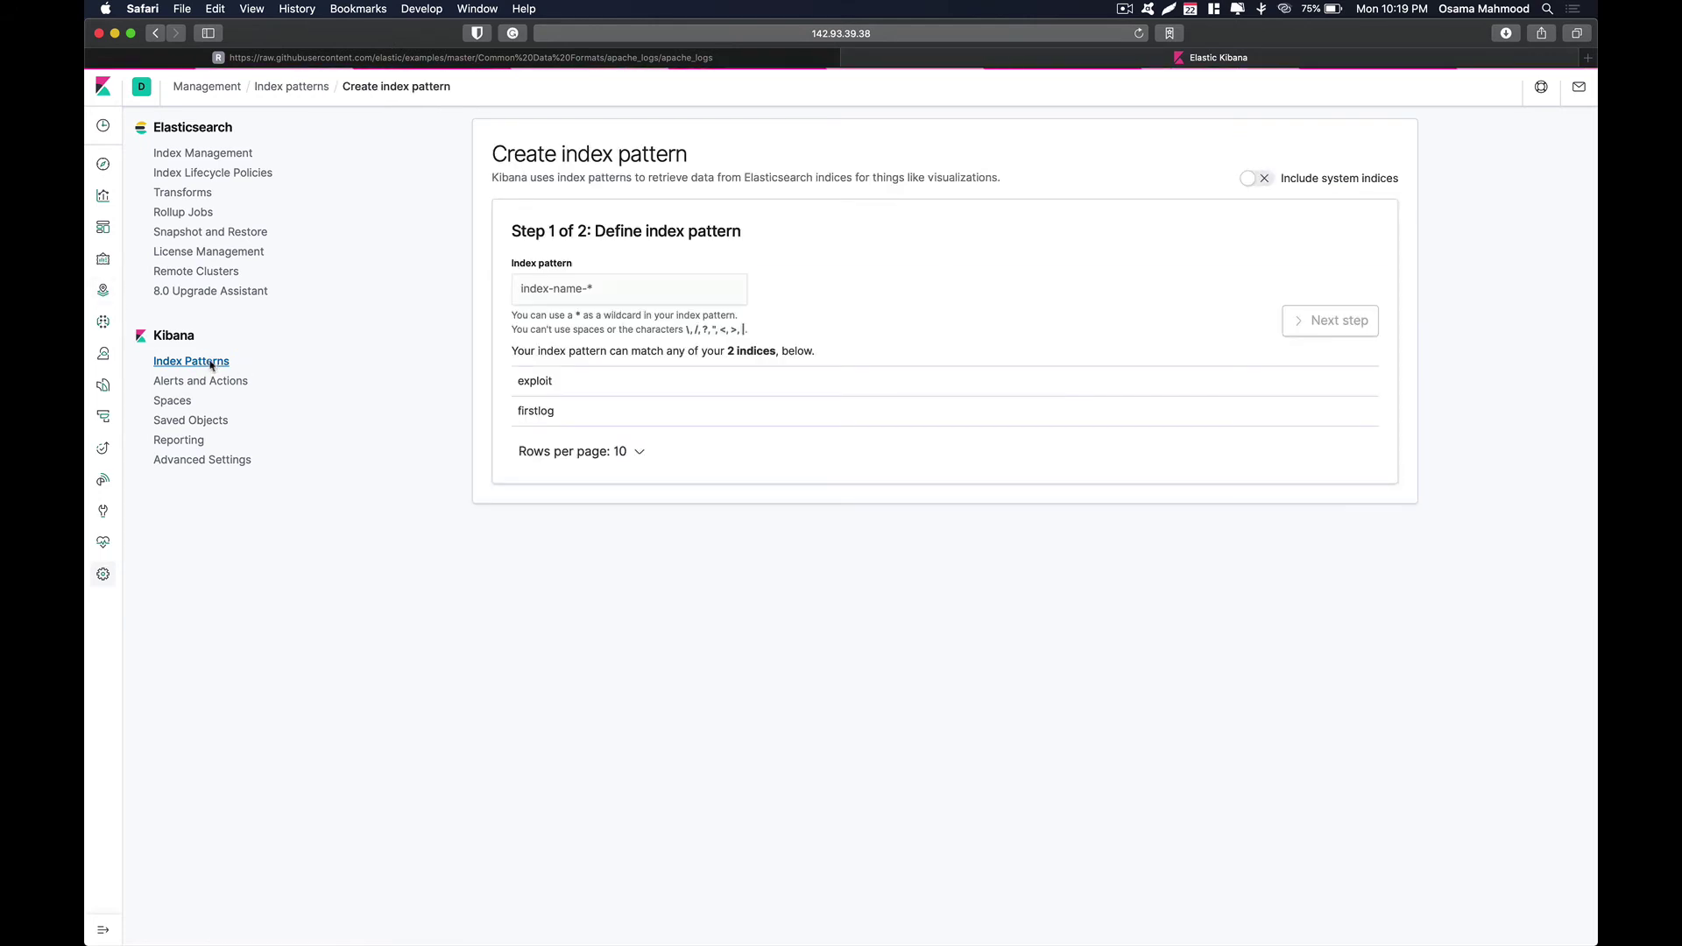
pyautogui.click(1275, 160)
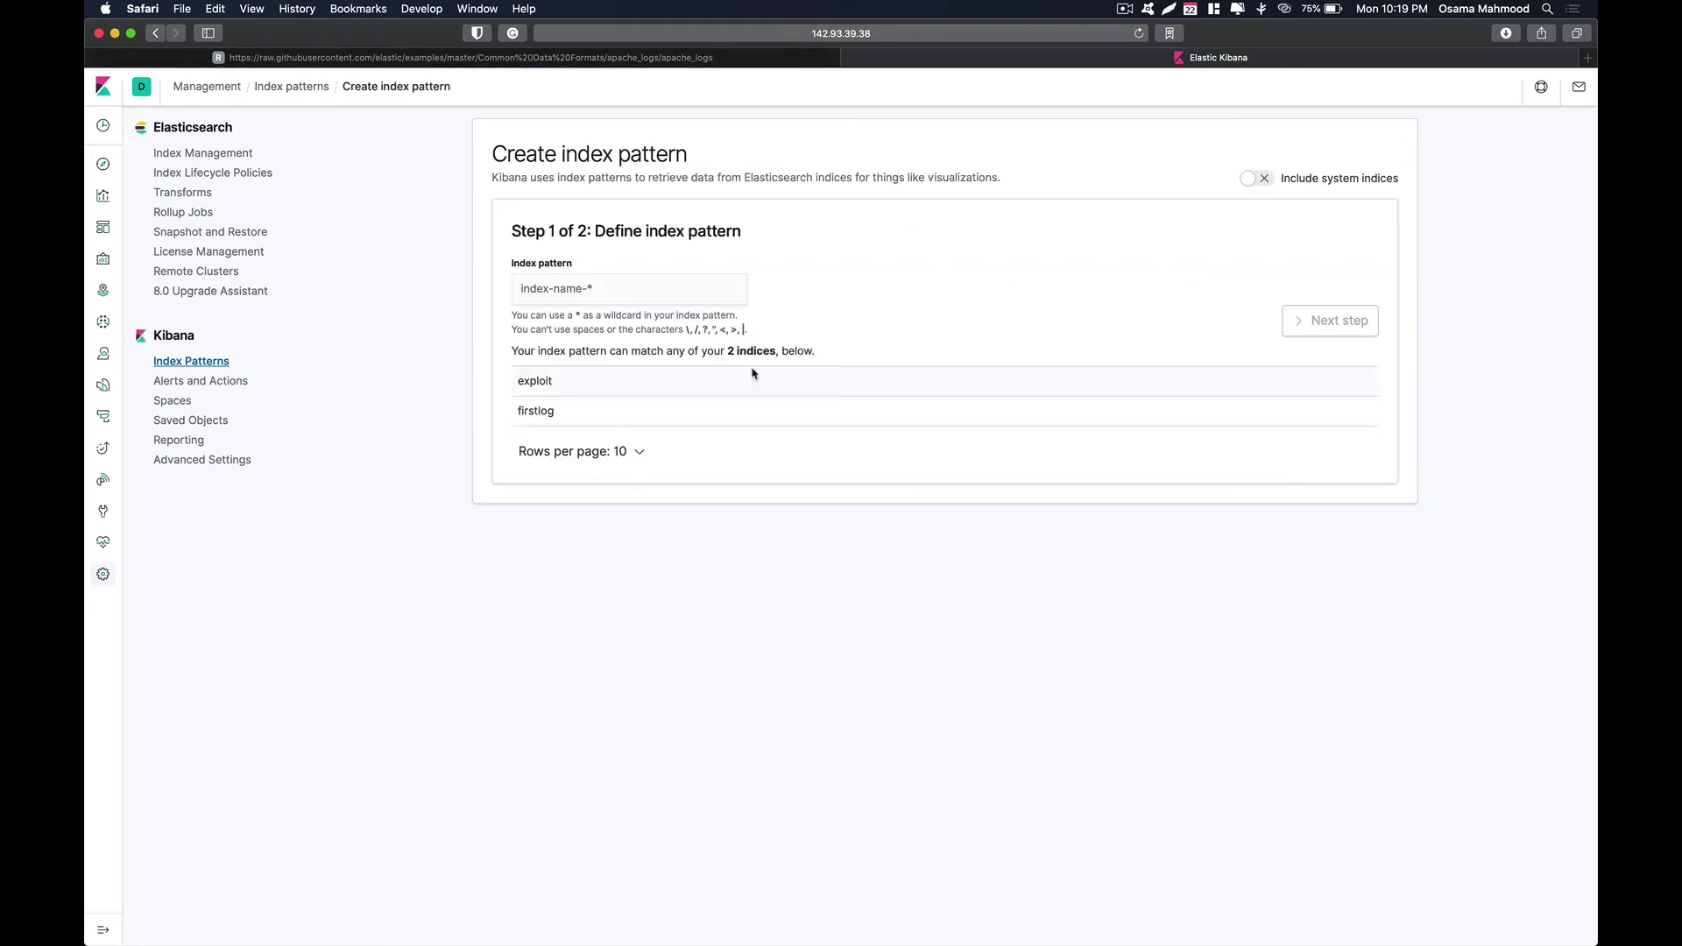
# Try to define the index pattern as apachelogs*, then clear the name
pyautogui.click(639, 453)
pyautogui.click(585, 499)
pyautogui.click(639, 453)
pyautogui.click(599, 580)
pyautogui.click(610, 290)
pyautogui.write('apachelogs*')
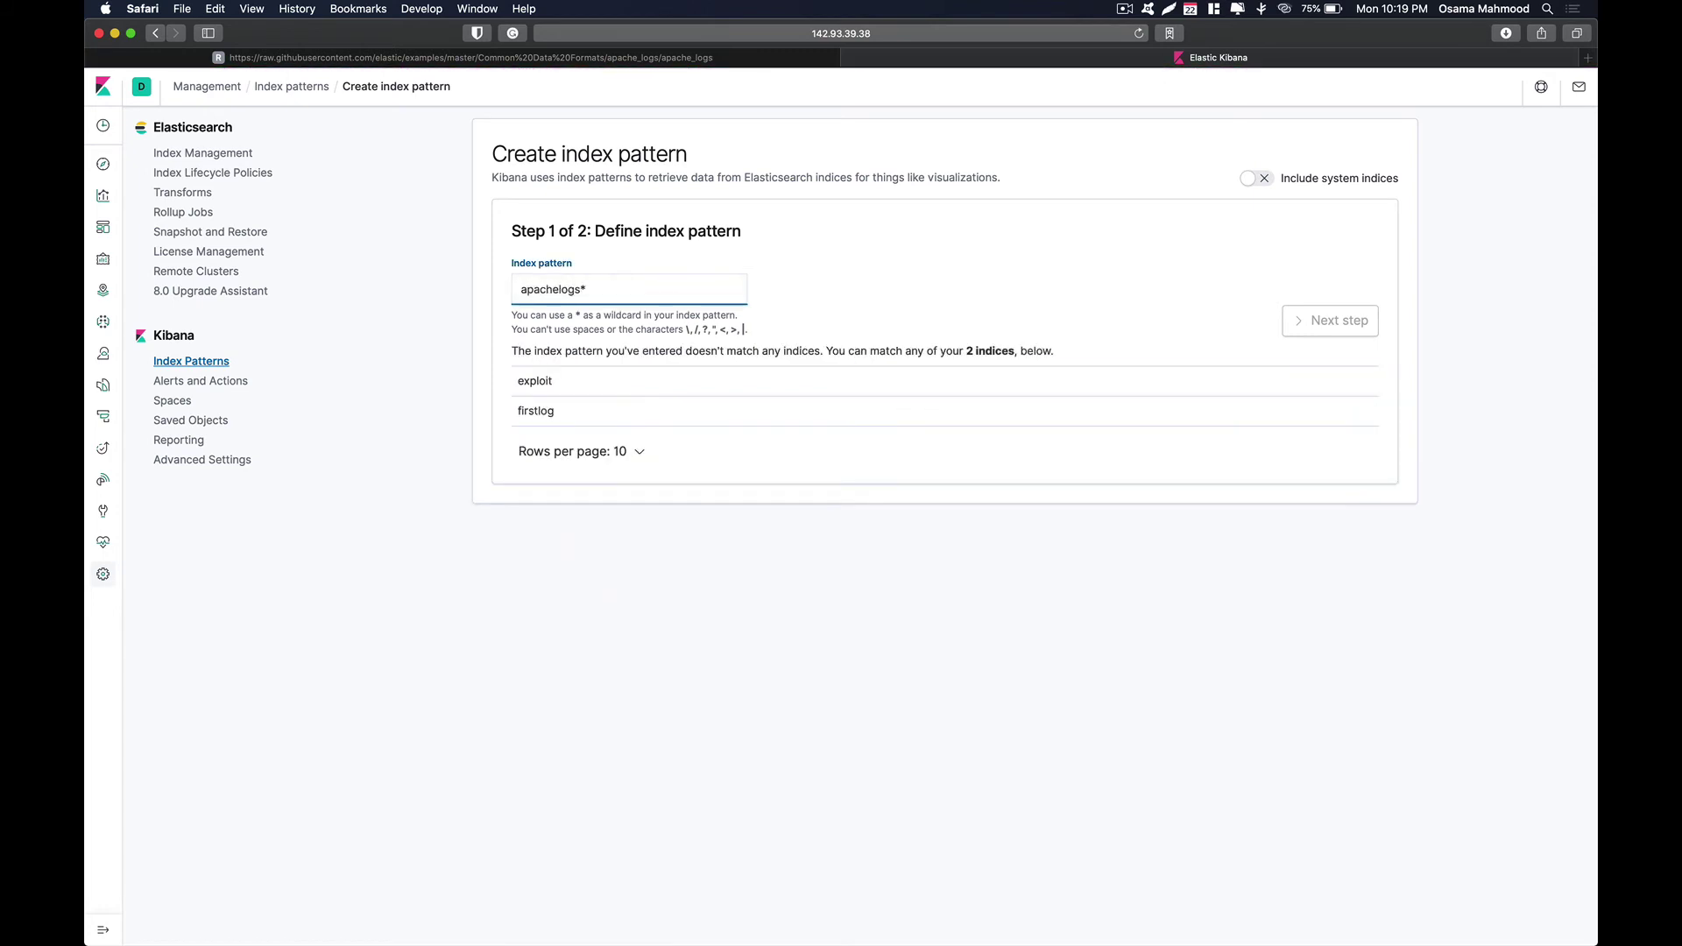
pyautogui.press('Delete')
pyautogui.hotkey('alt', 'BackSpace')
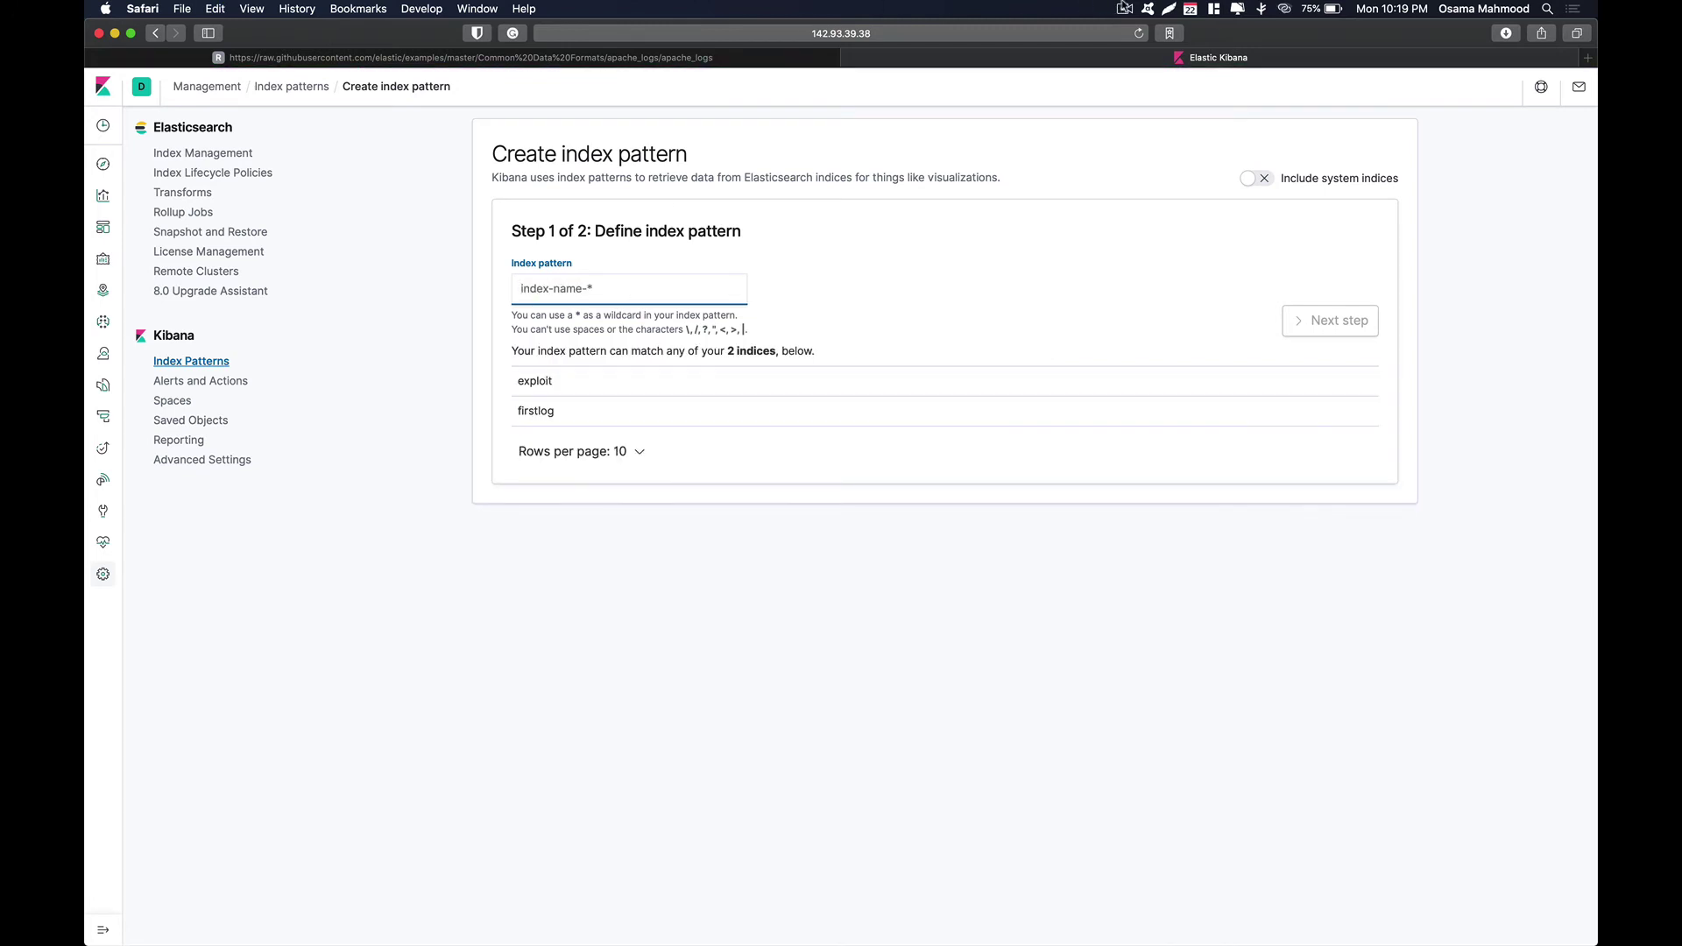
pyautogui.click(1122, 7)
pyautogui.click(1139, 54)
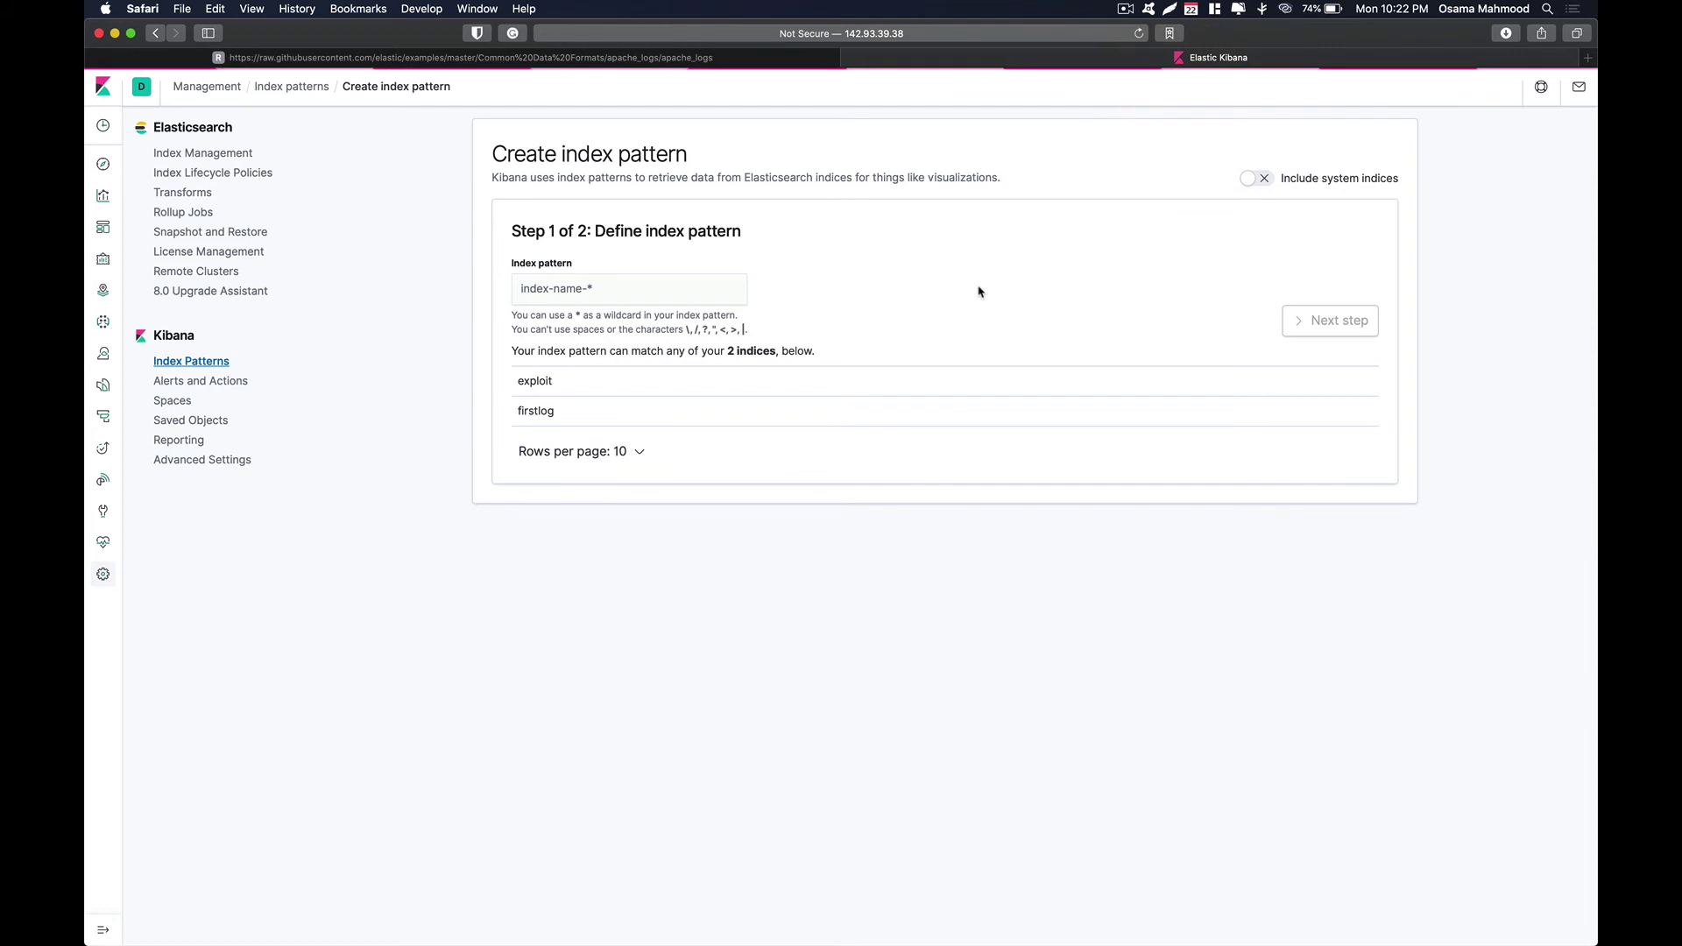
# Start a new index pattern, define it as apachelogs by copying the listed index name, and continue to its settings
pyautogui.click(191, 361)
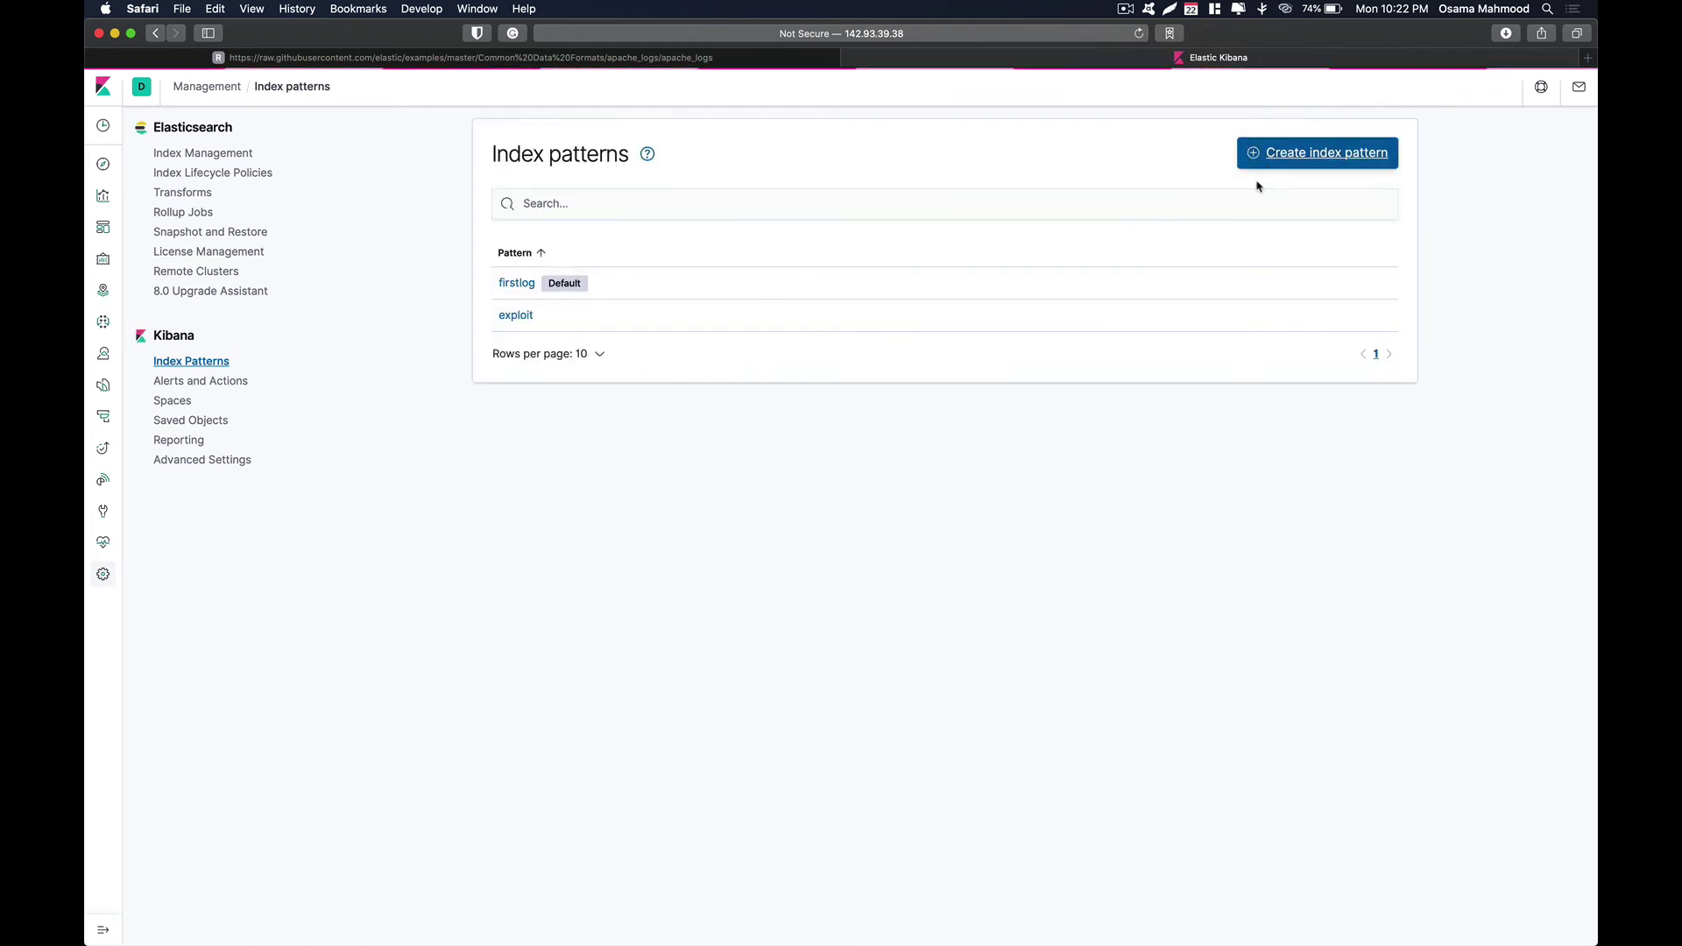
pyautogui.click(1268, 169)
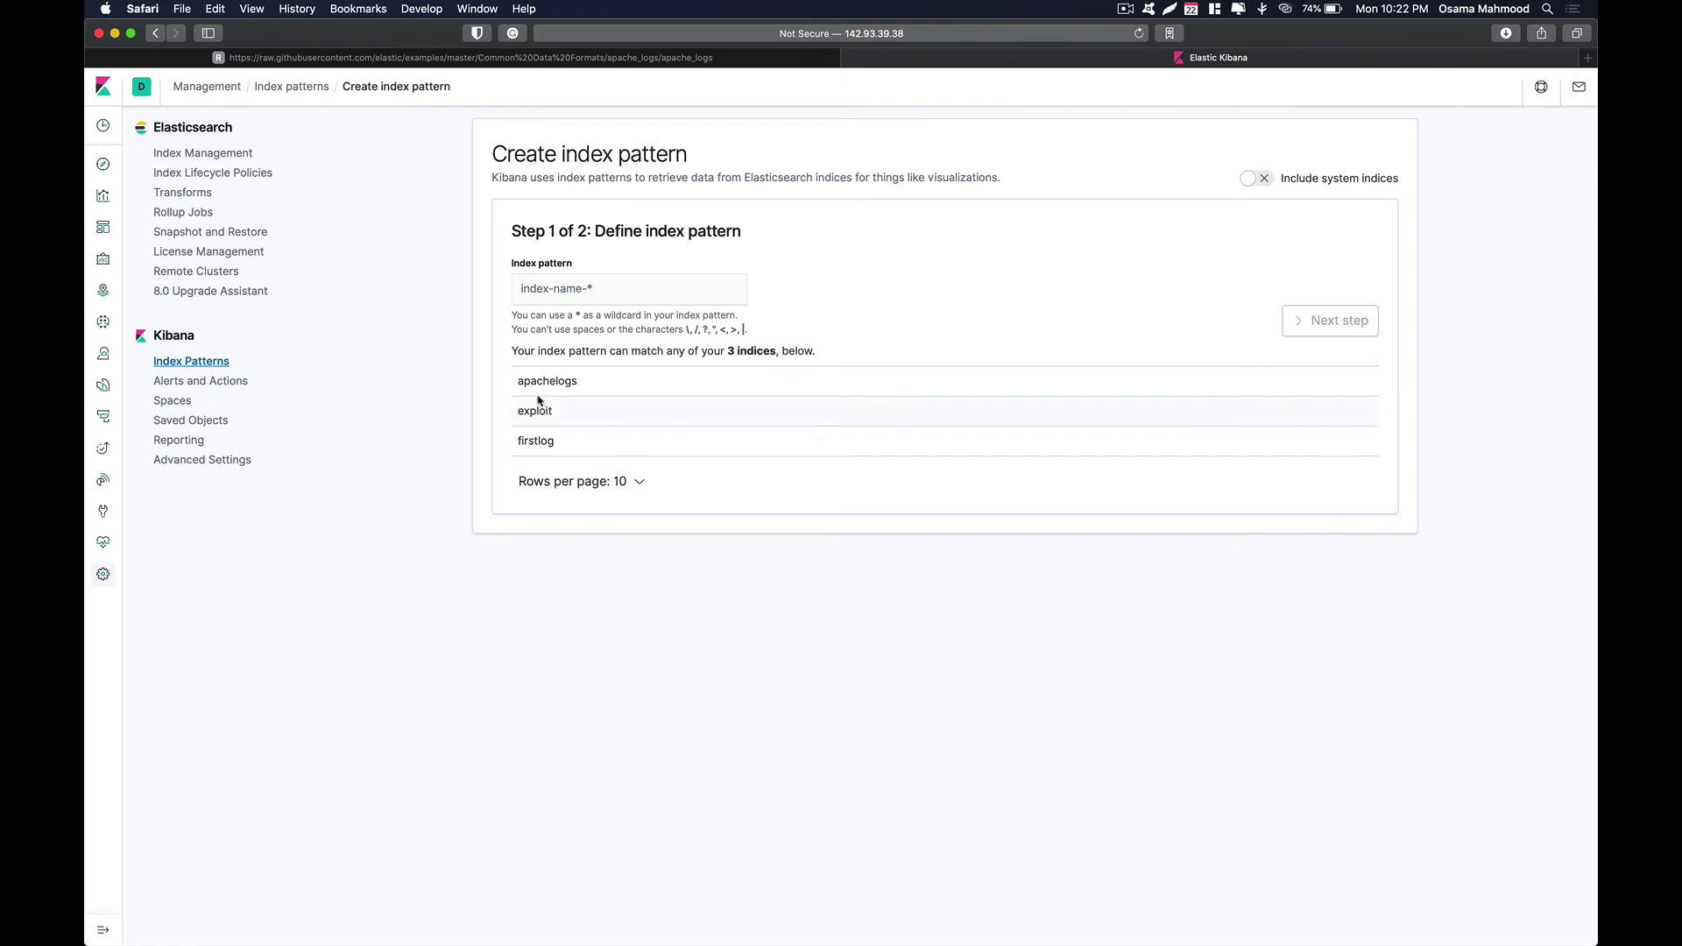
pyautogui.moveTo(571, 382); pyautogui.dragTo(528, 381)
pyautogui.tripleClick(528, 381)
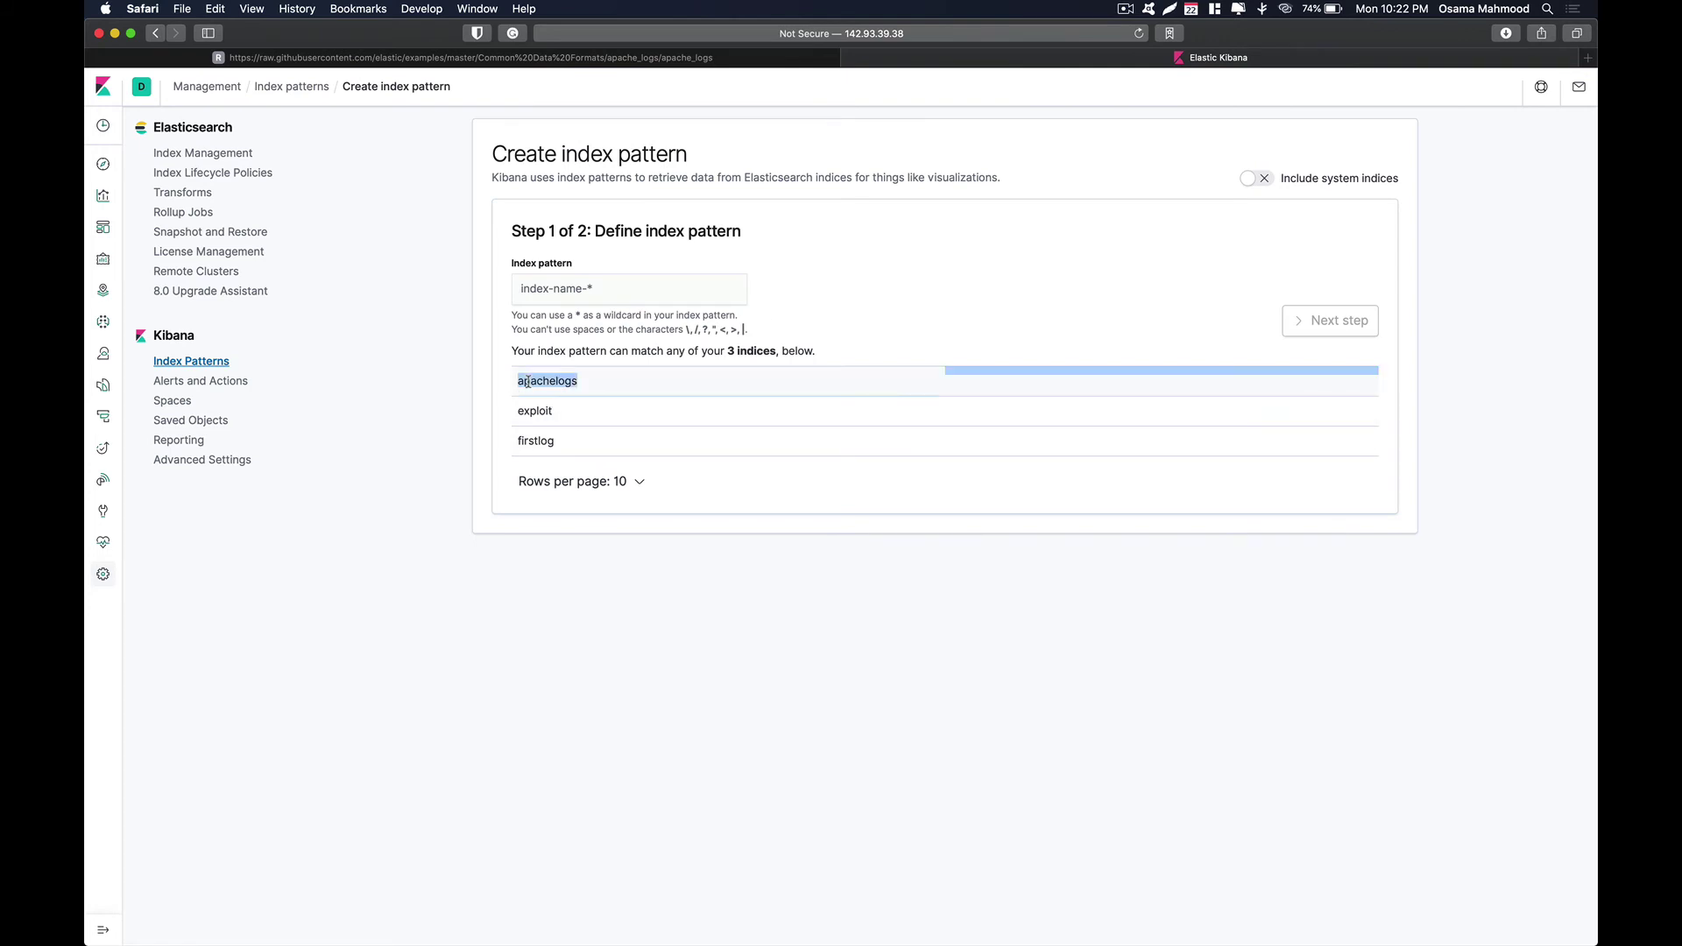
pyautogui.click(644, 391)
pyautogui.doubleClick(565, 380)
pyautogui.press('super+c')
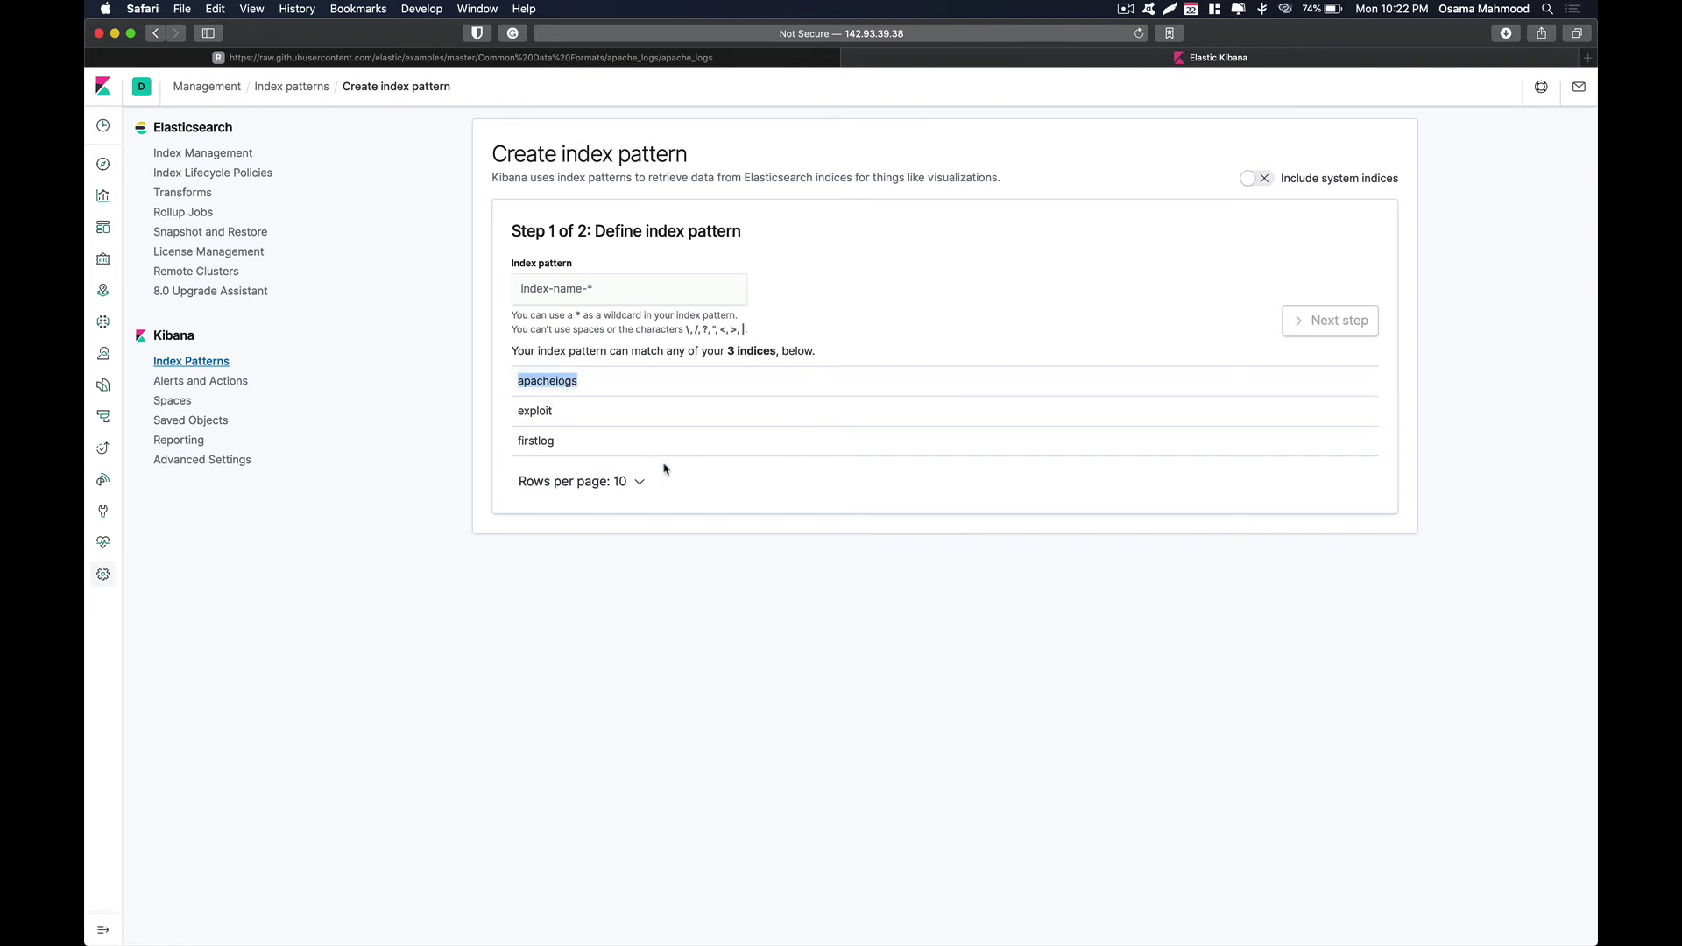
pyautogui.click(615, 289)
pyautogui.press('super+v')
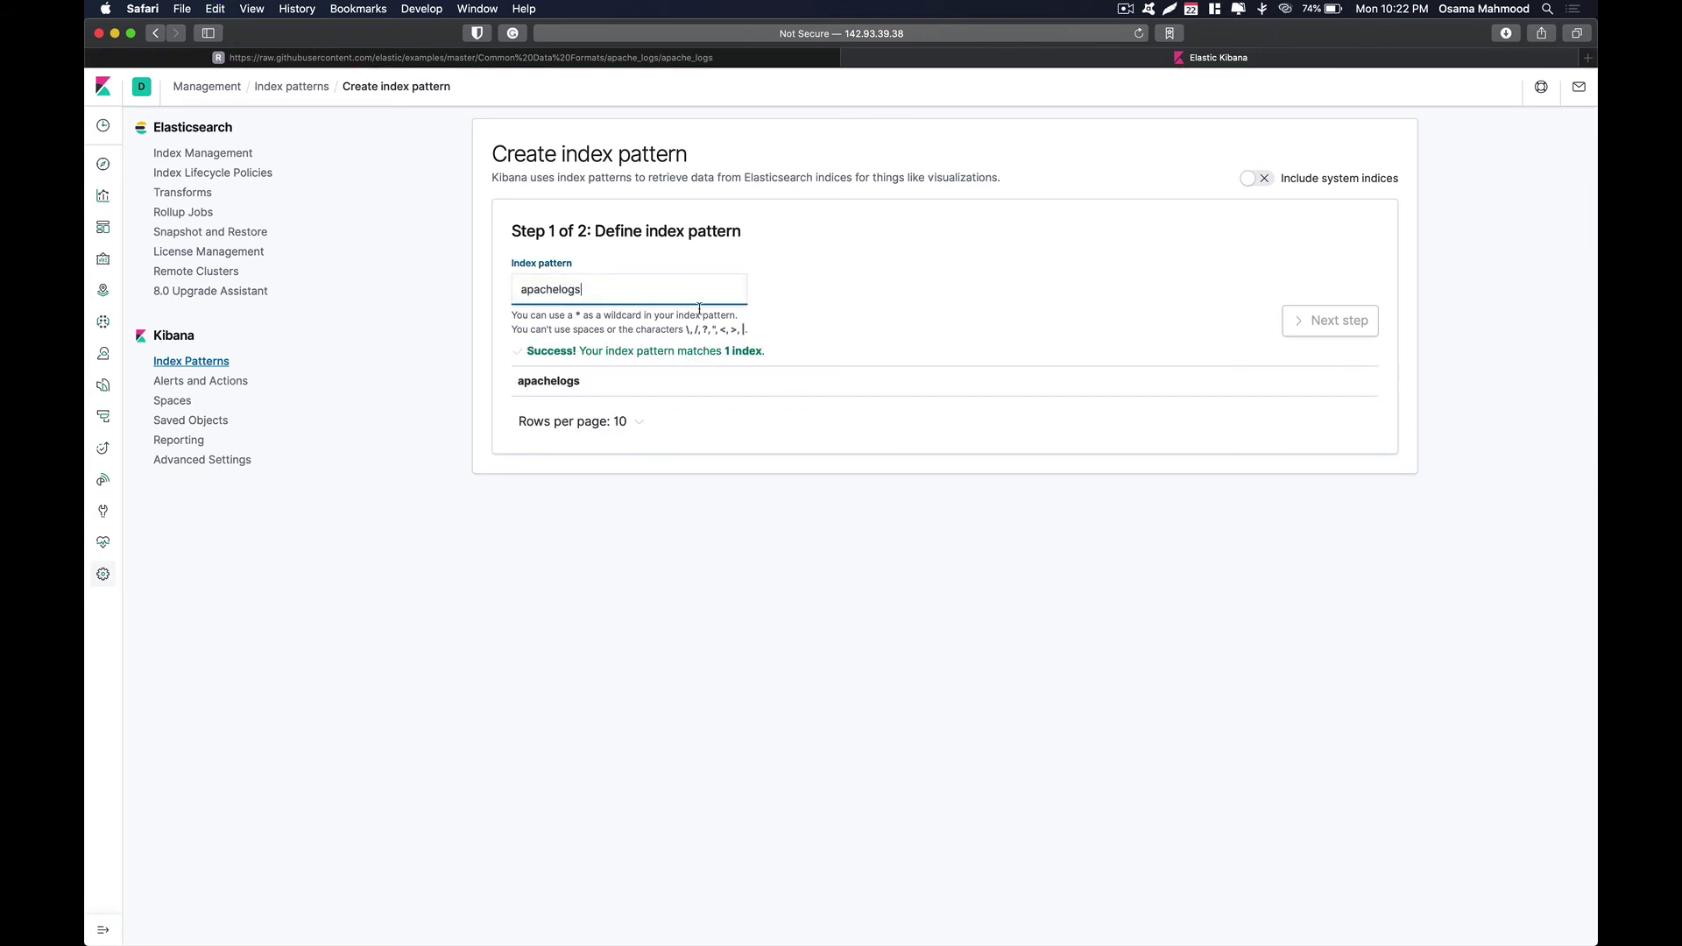
pyautogui.click(1323, 321)
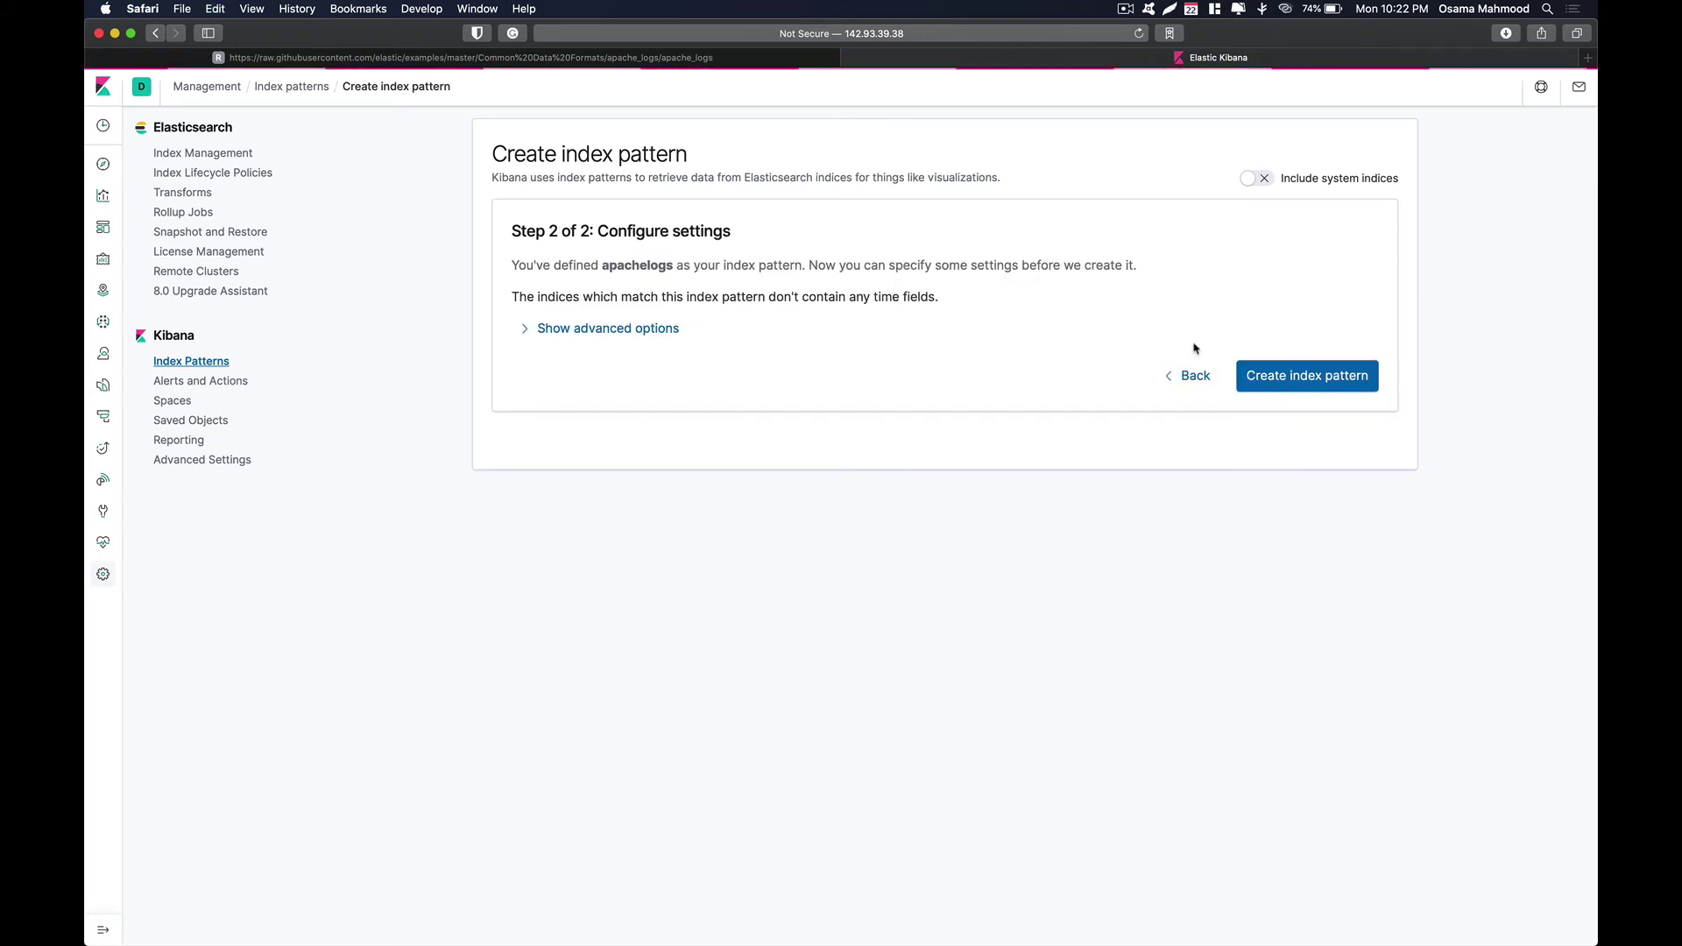
pyautogui.click(811, 321)
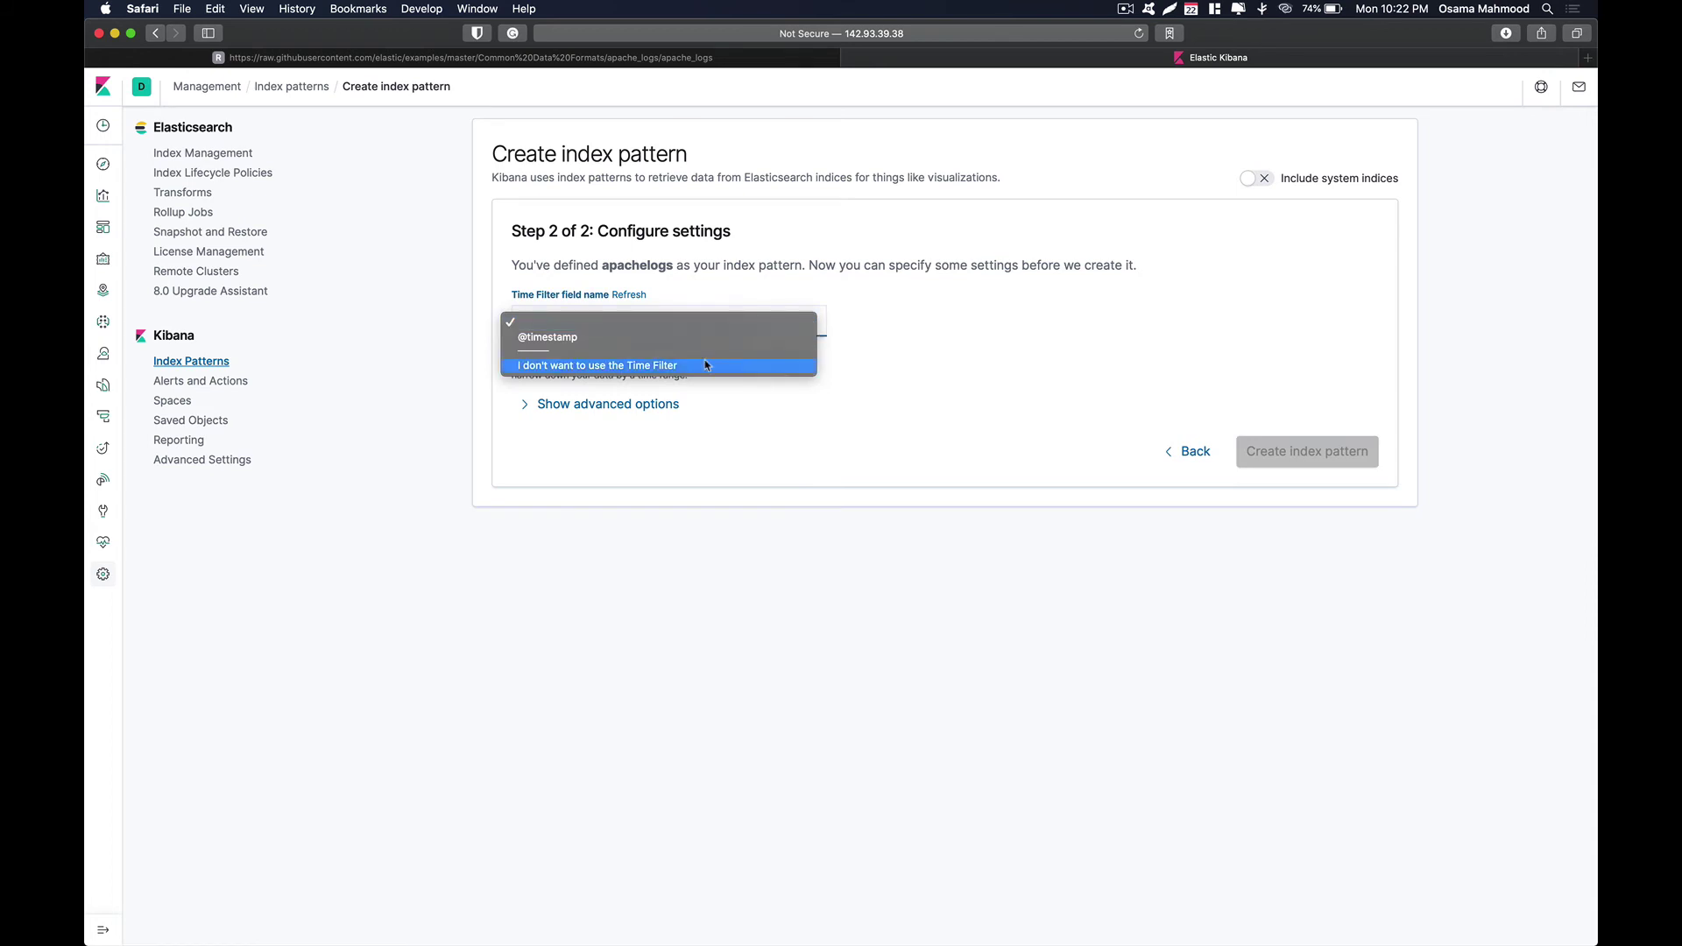
pyautogui.click(669, 338)
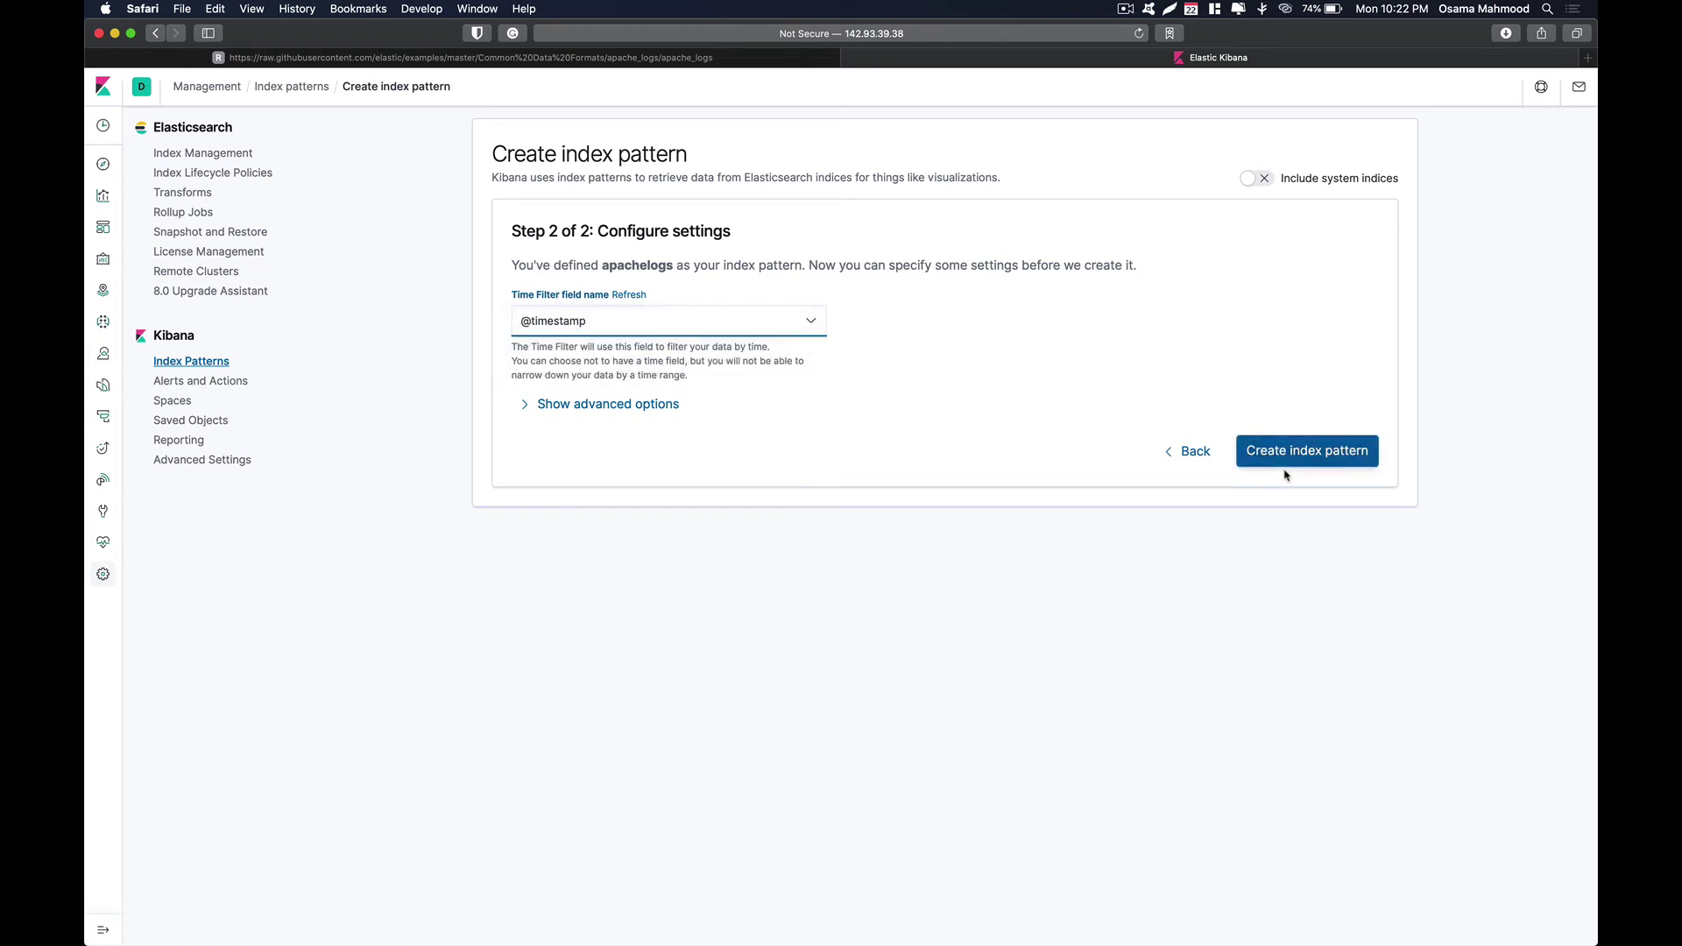
pyautogui.click(1297, 454)
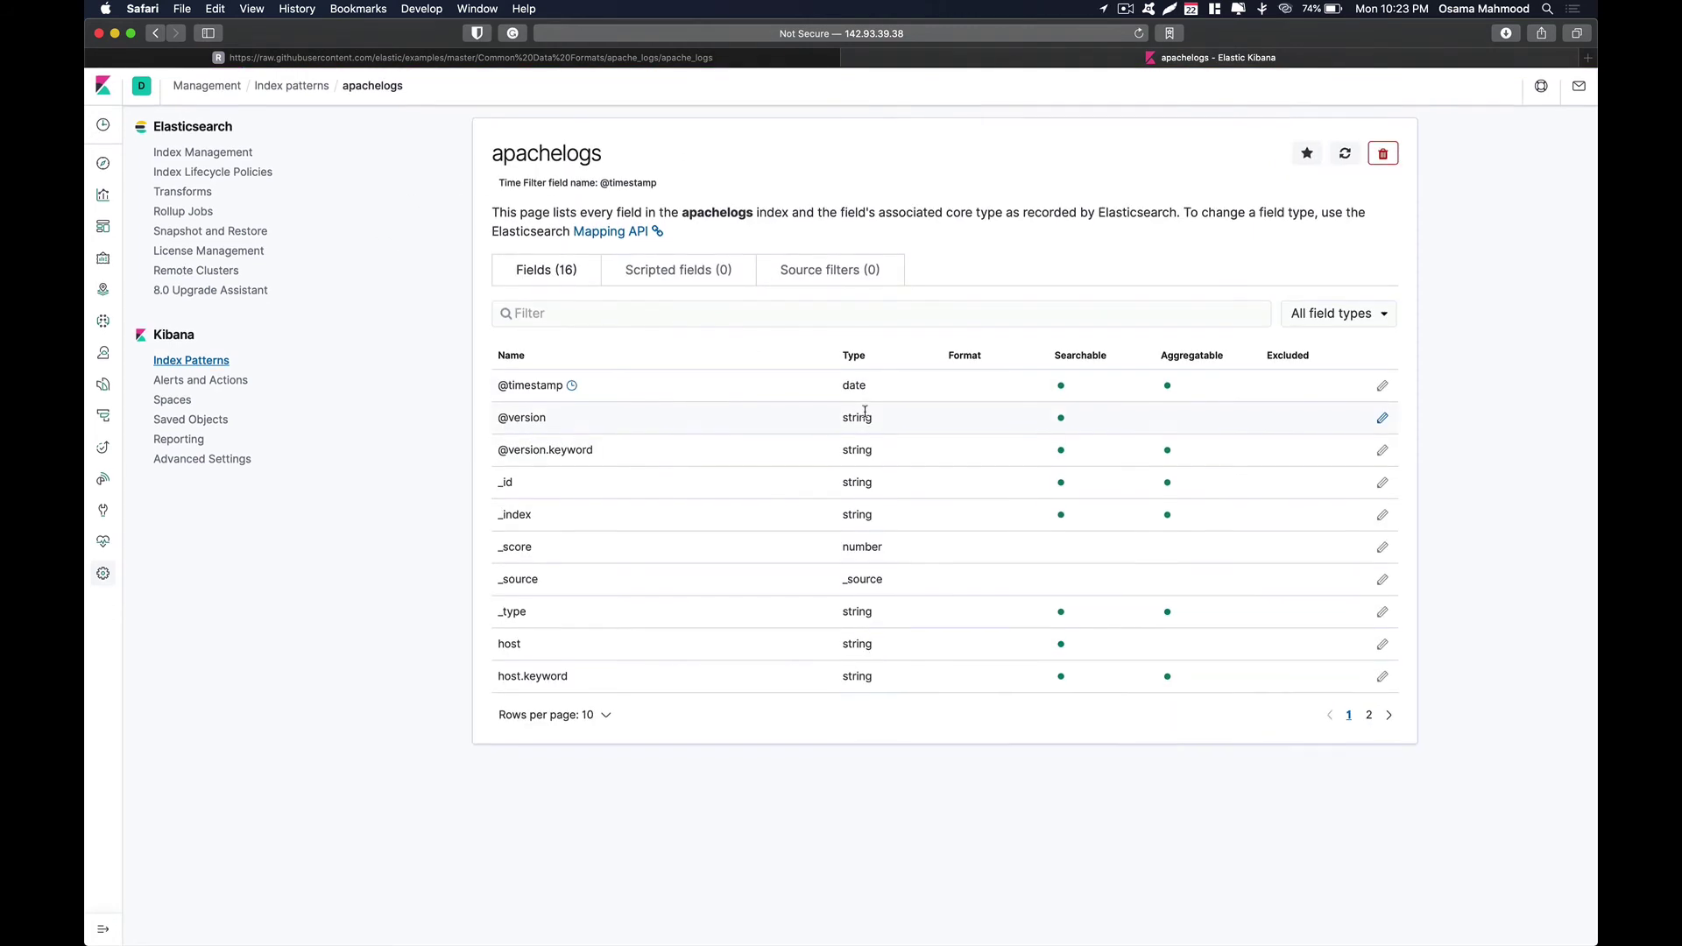
pyautogui.click(1370, 714)
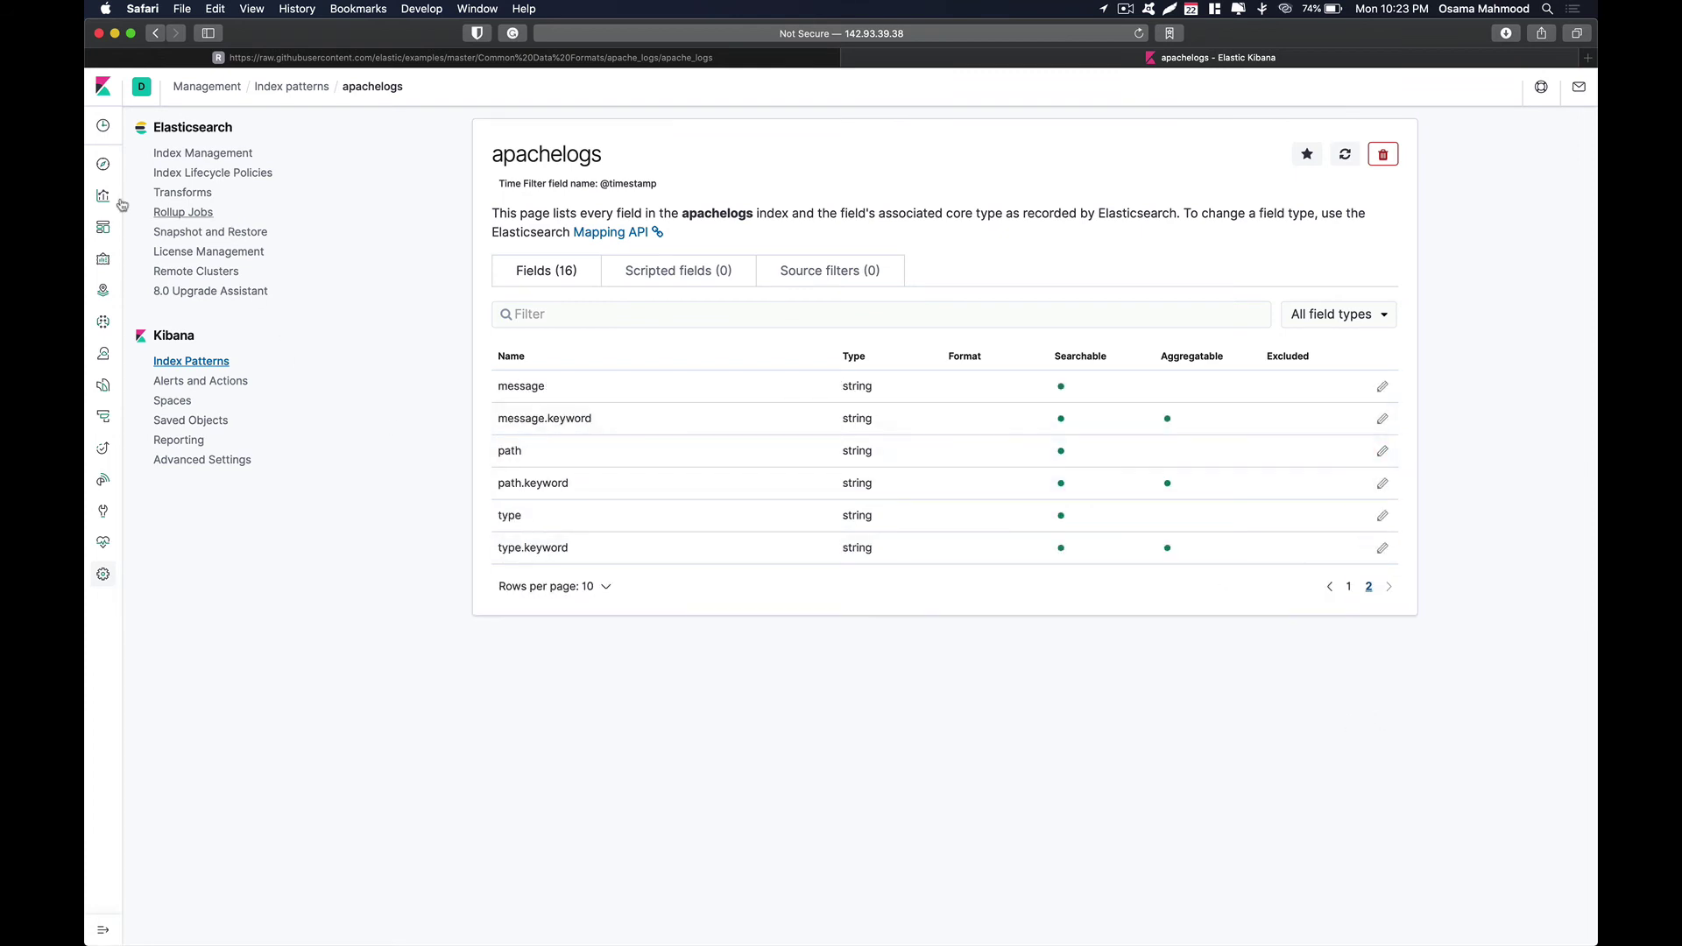
# Open Discover and change the index pattern to apachelogs
pyautogui.click(111, 167)
pyautogui.click(104, 165)
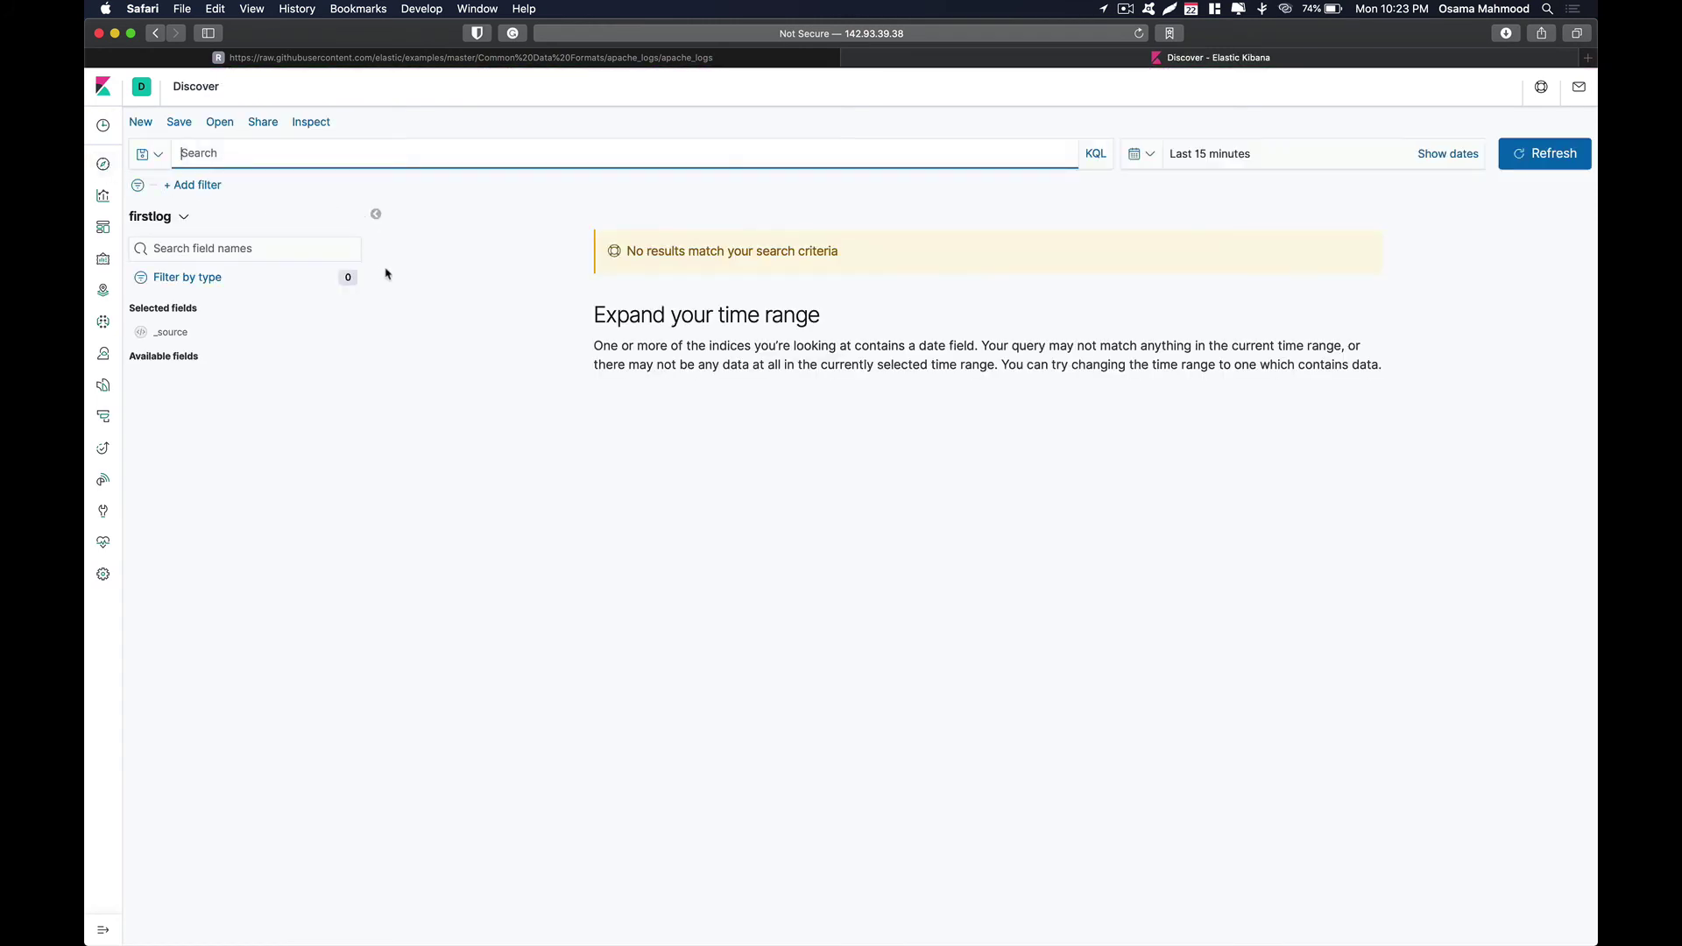
pyautogui.click(184, 218)
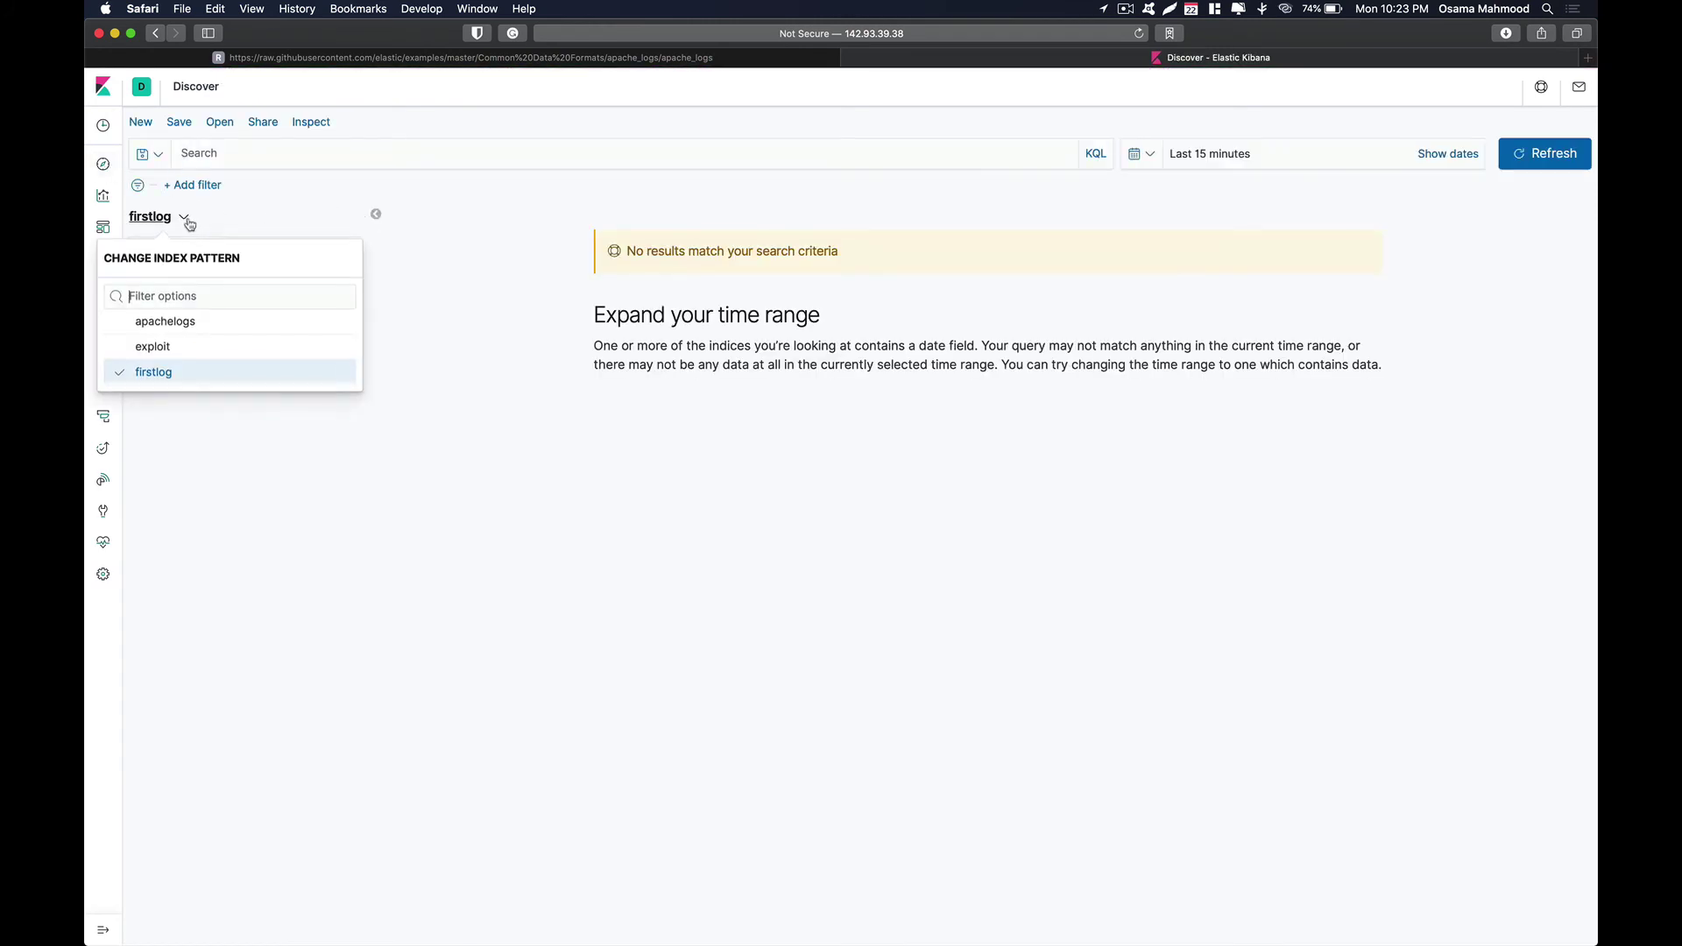
pyautogui.click(179, 329)
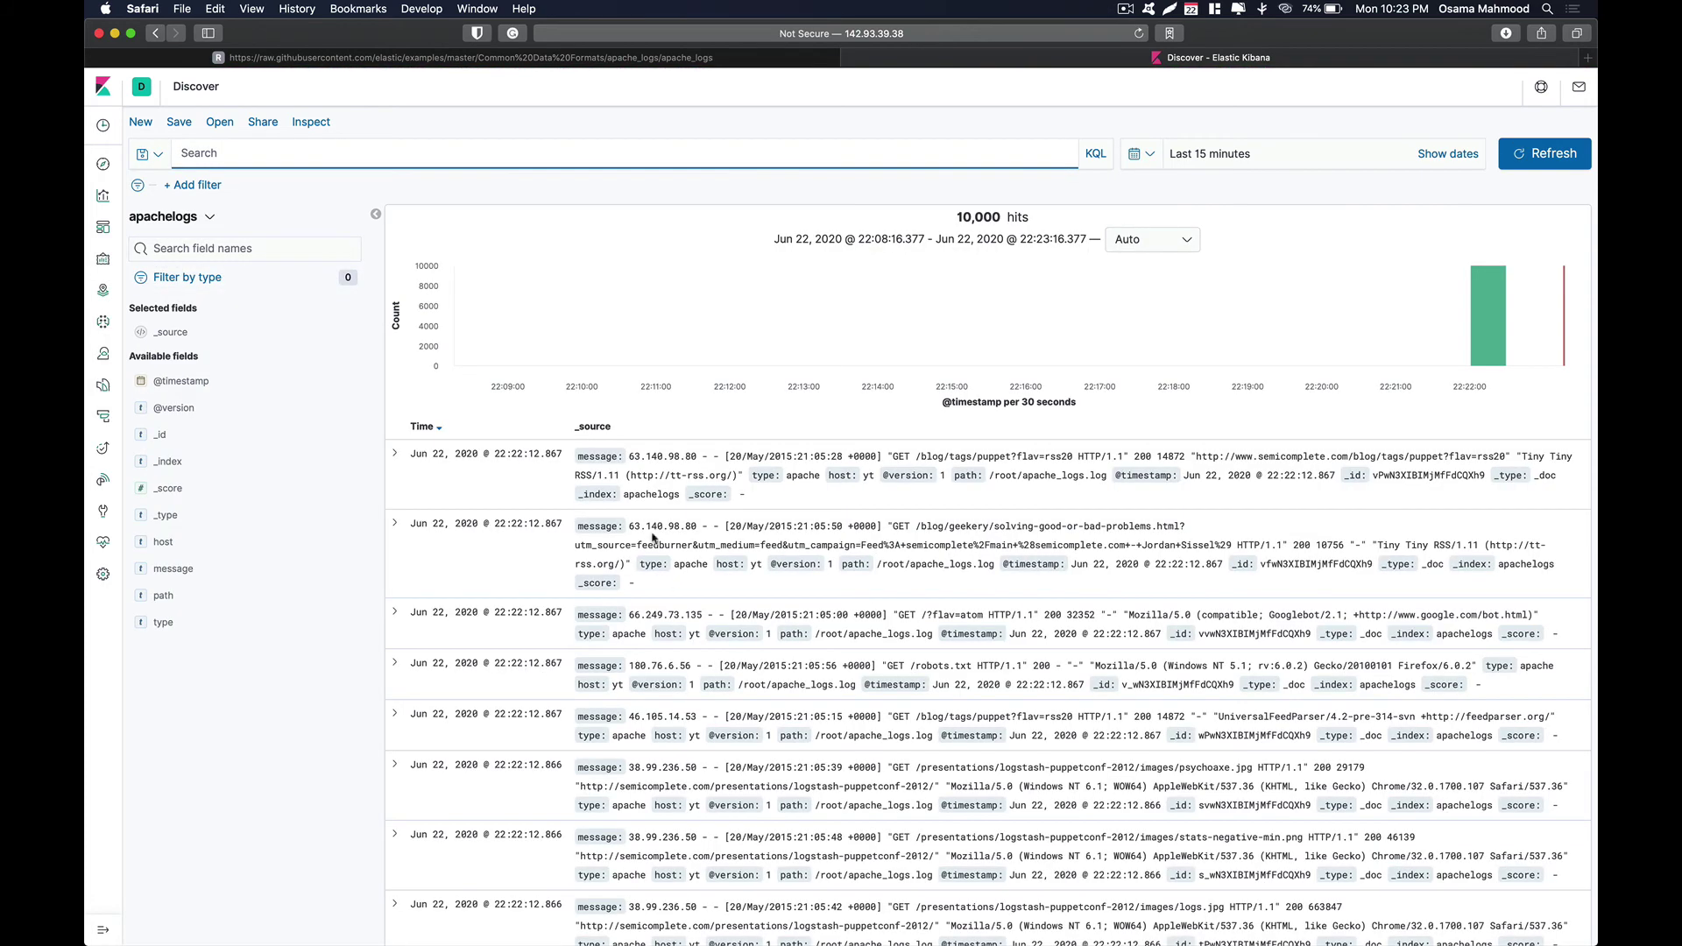
# Expand the first log entry in the results and examine its fields, especially the contents of the message field
pyautogui.click(394, 453)
pyautogui.scroll(-4, 664, 566)
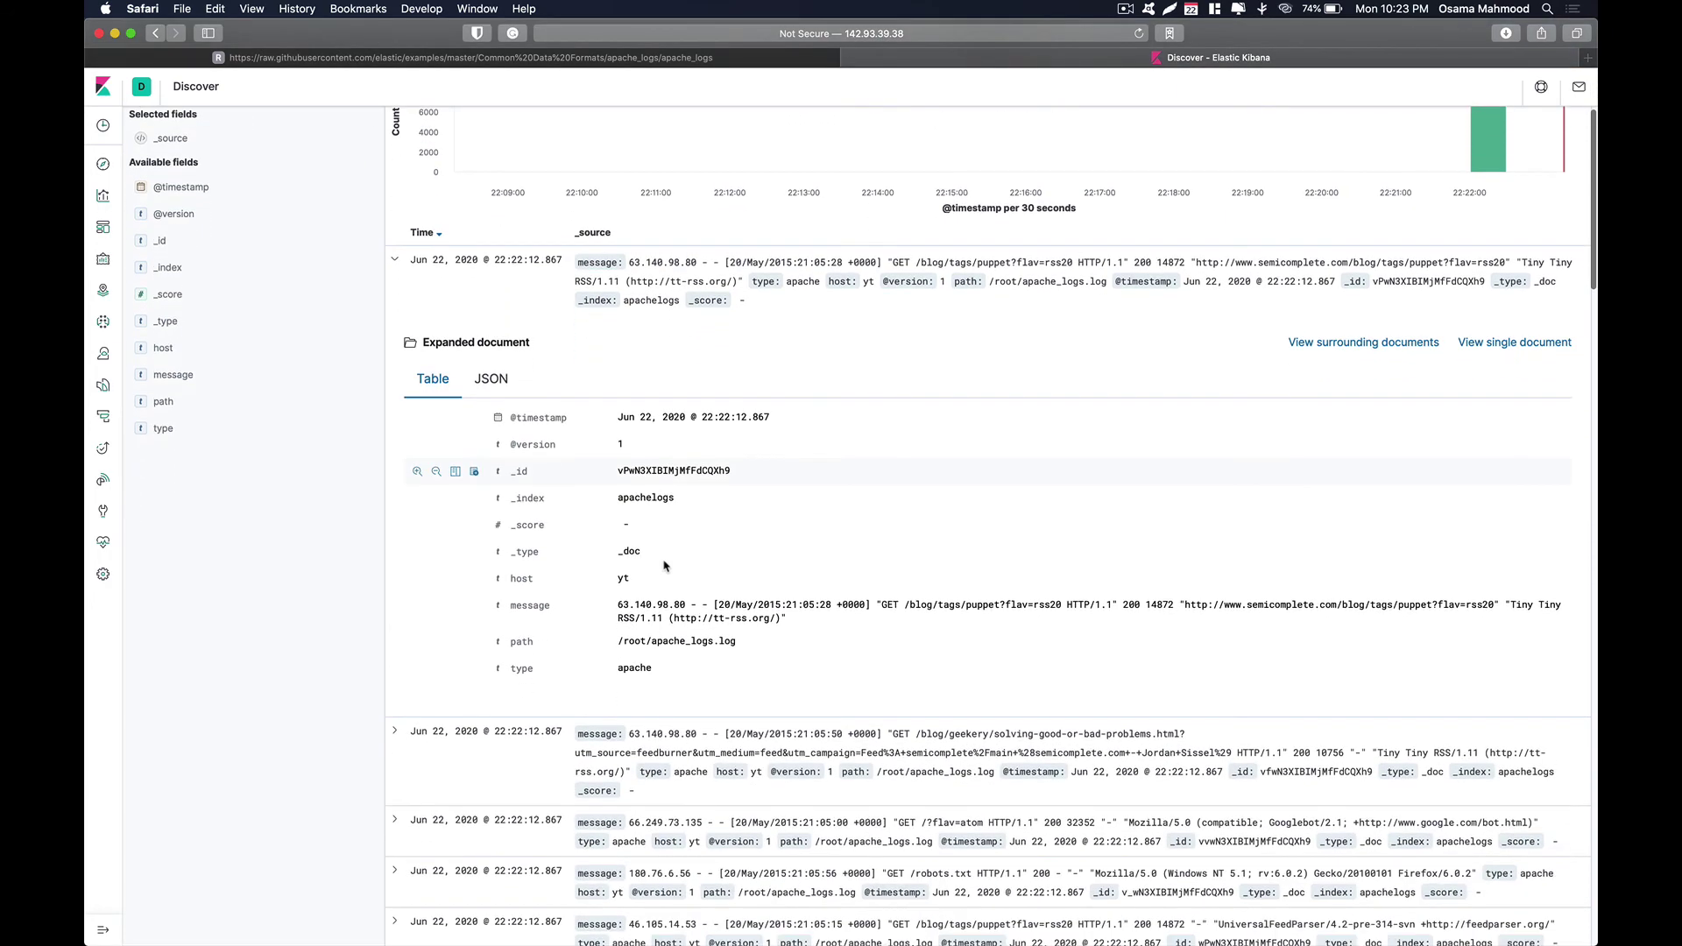
pyautogui.scroll(1, 709, 648)
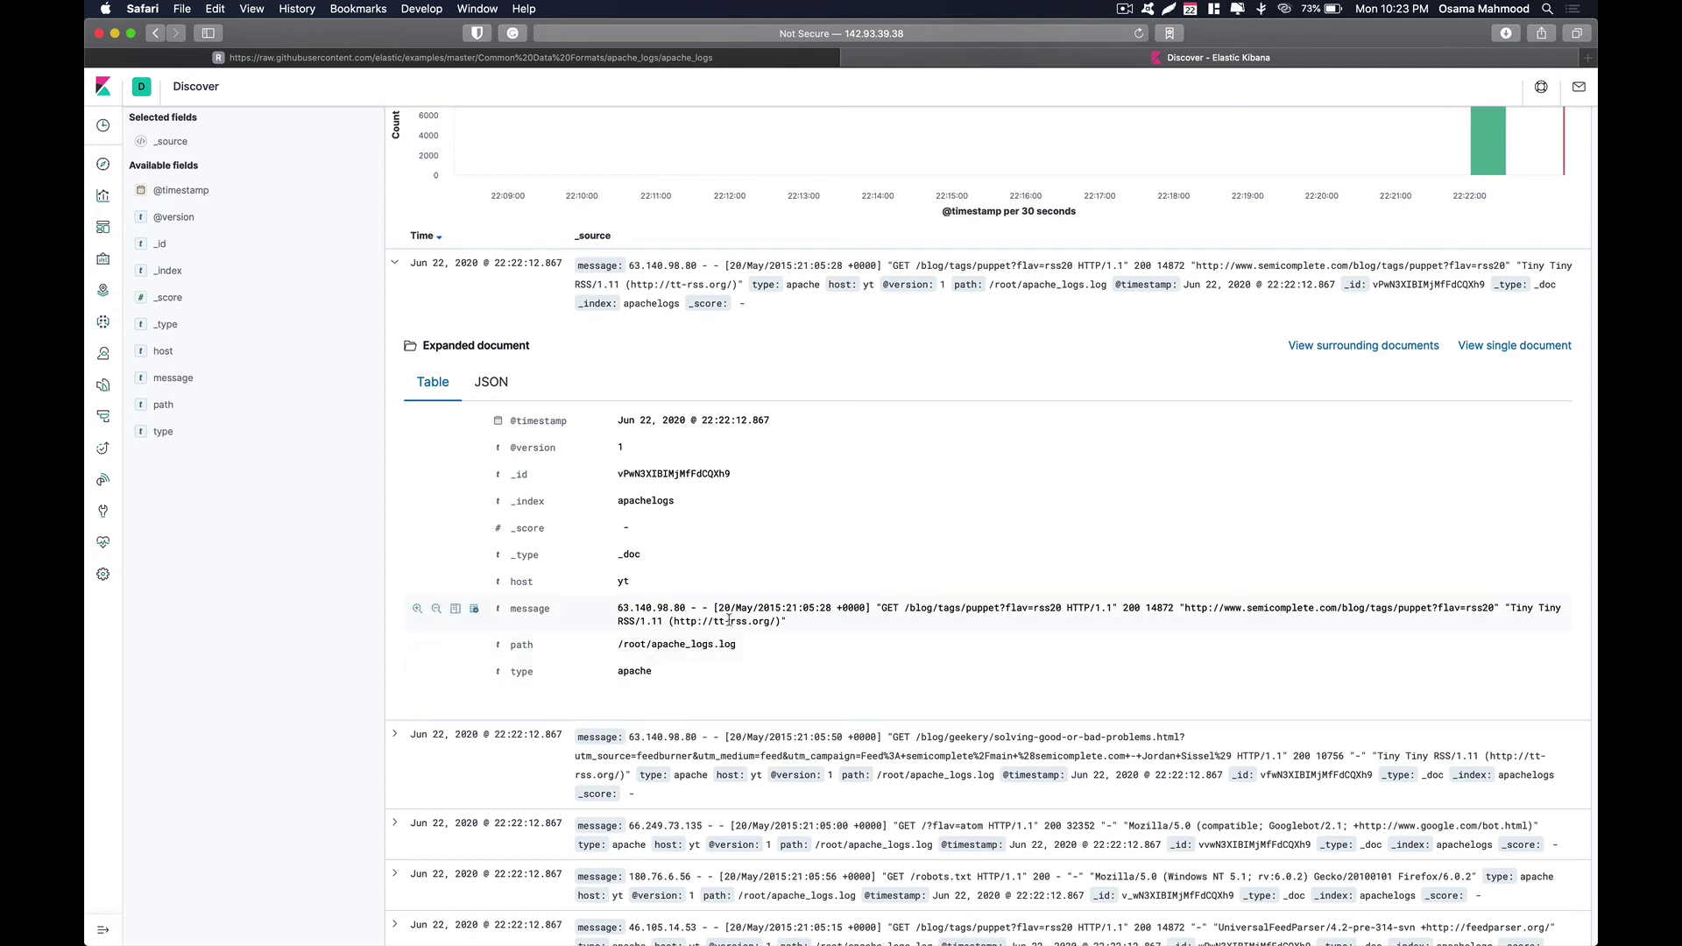
pyautogui.scroll(-1, 755, 619)
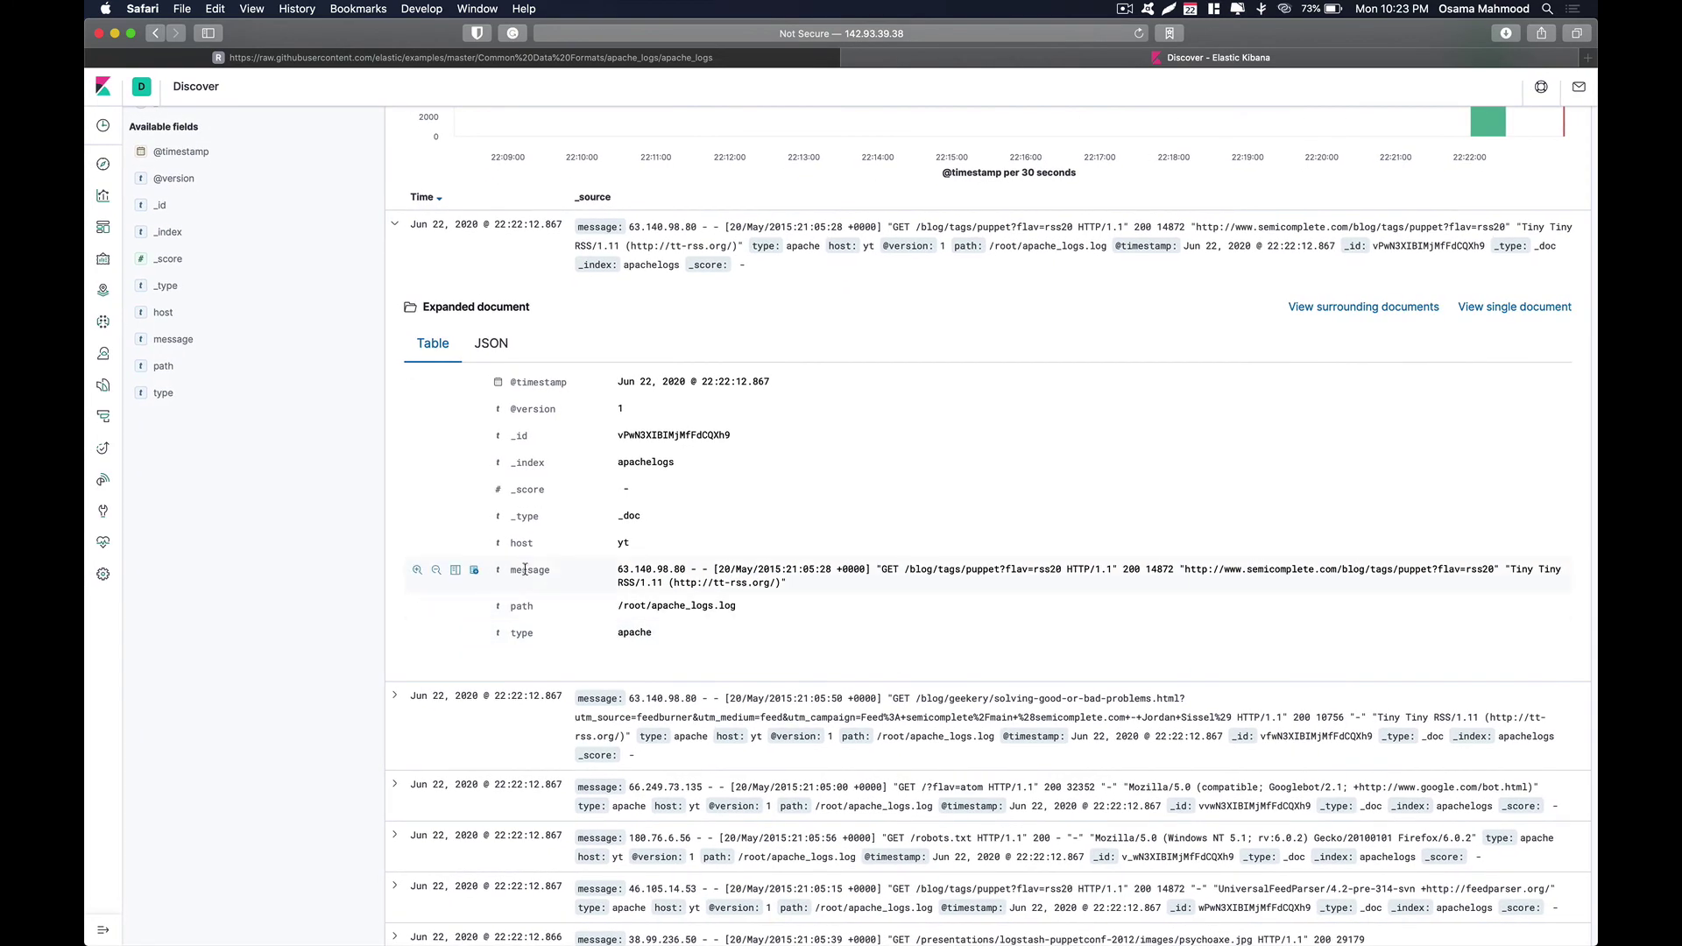
pyautogui.moveTo(523, 571); pyautogui.dragTo(511, 570)
pyautogui.click(760, 579)
pyautogui.moveTo(1134, 573); pyautogui.dragTo(1188, 570)
pyautogui.click(1162, 569)
pyautogui.scroll(-4, 1293, 681)
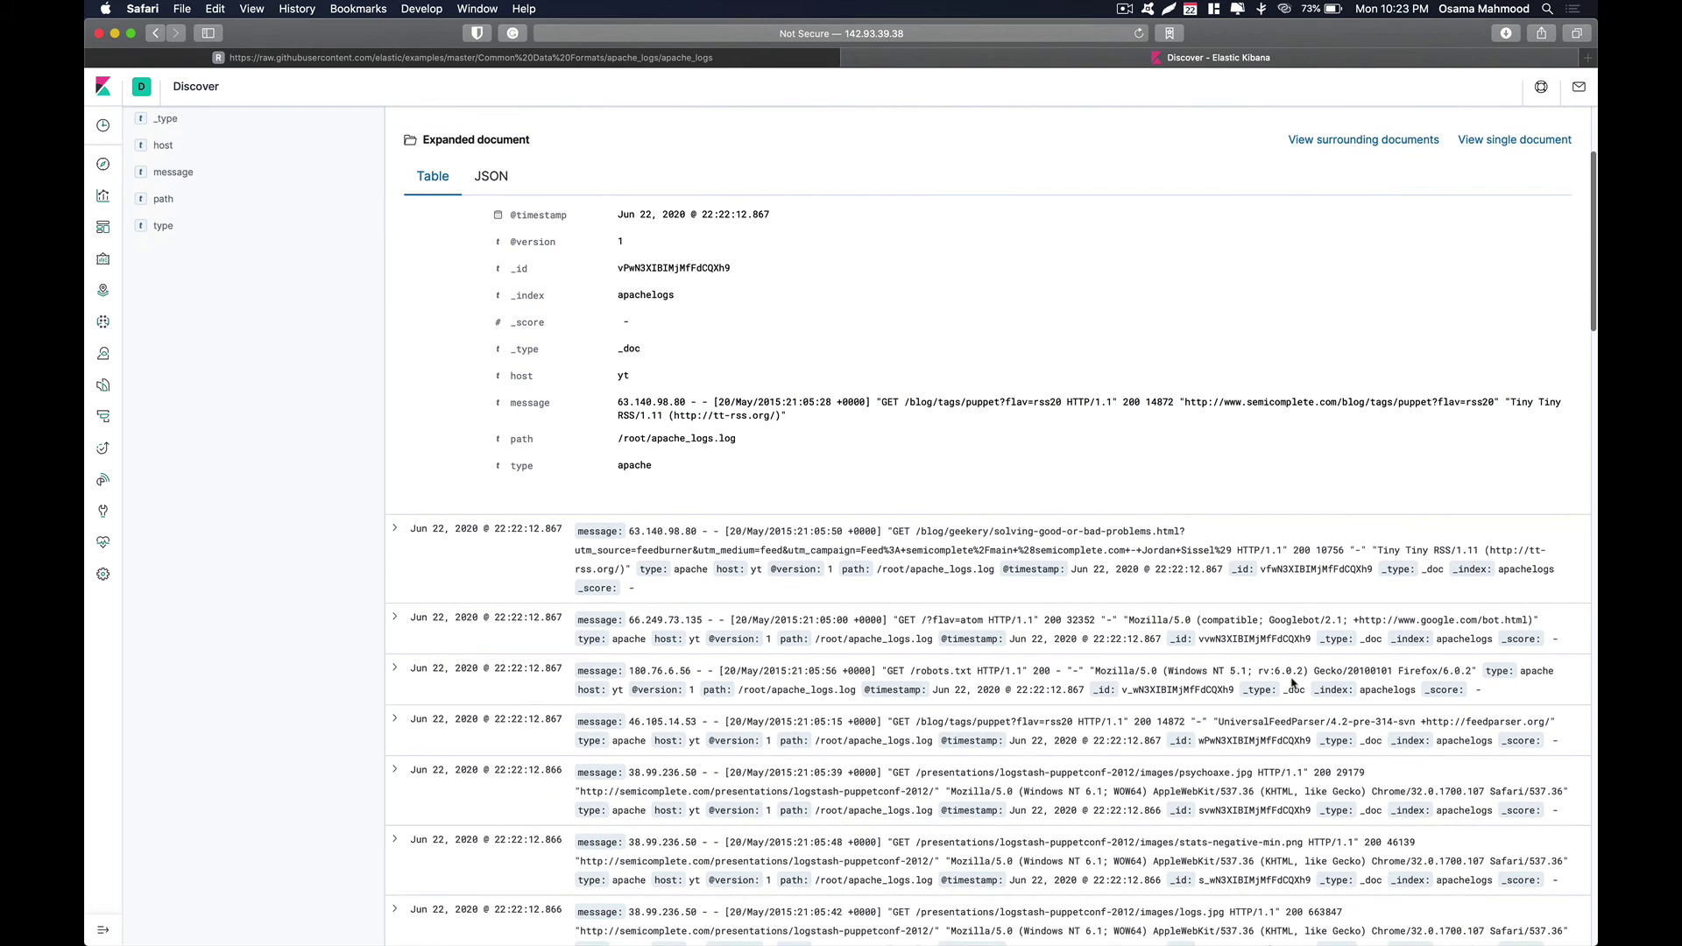
# Expand the second log entry and examine the IP address, timestamp and request within its message field
pyautogui.click(404, 531)
pyautogui.scroll(-10, 455, 701)
pyautogui.scroll(-4, 657, 704)
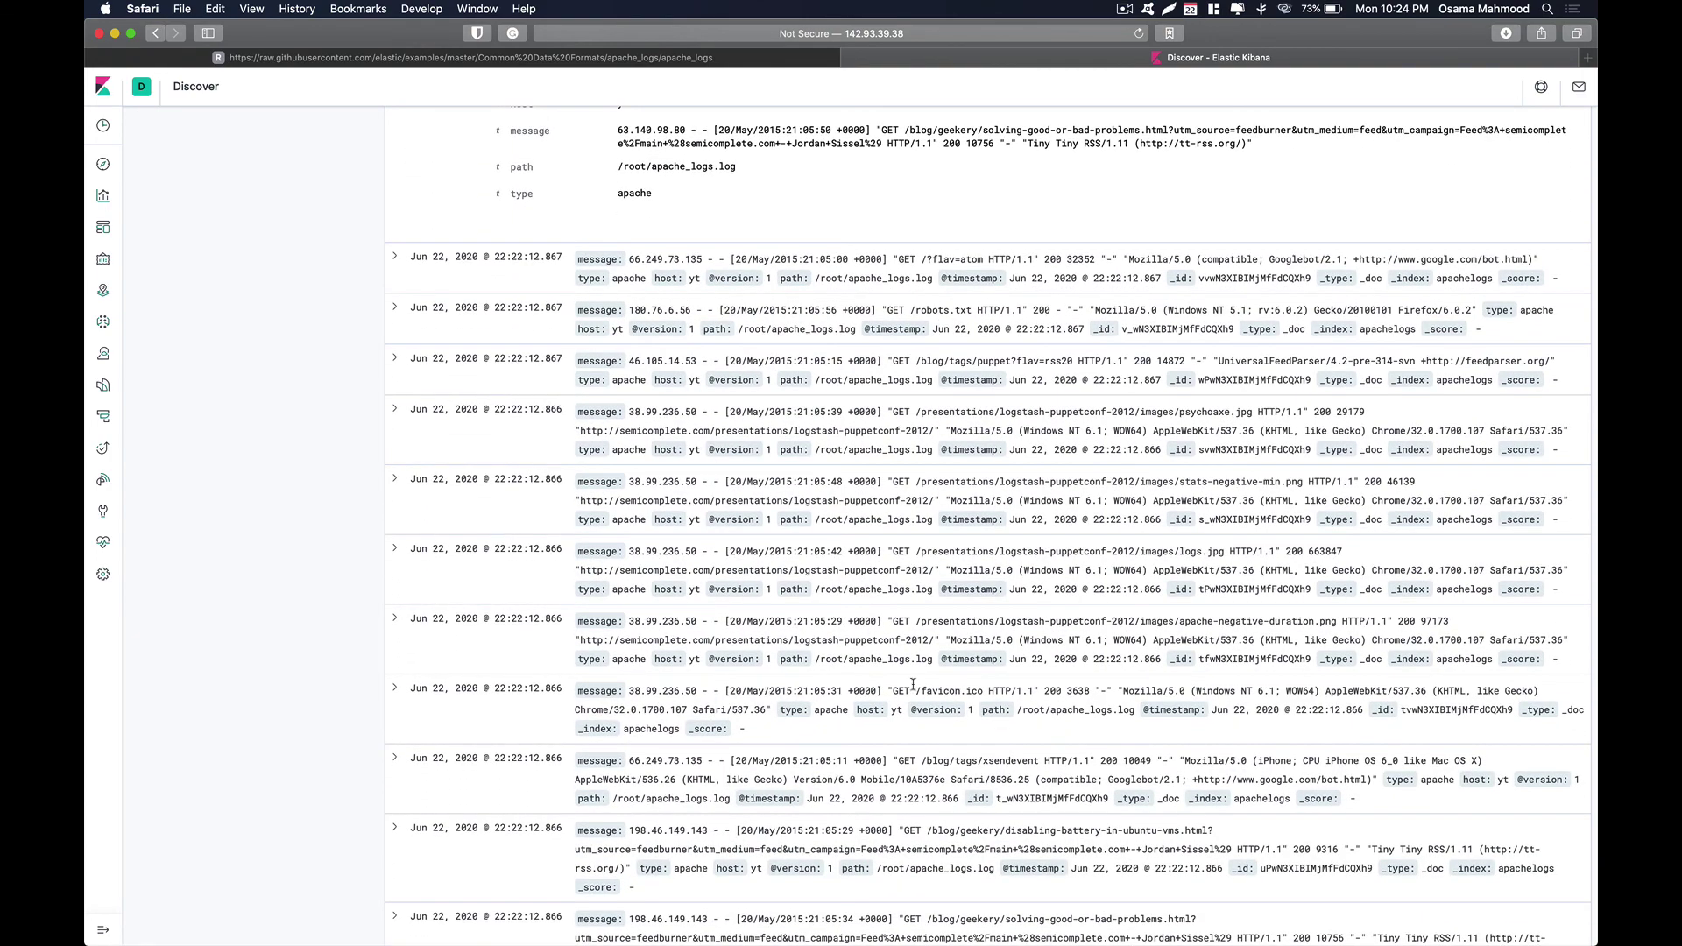
pyautogui.scroll(4, 897, 693)
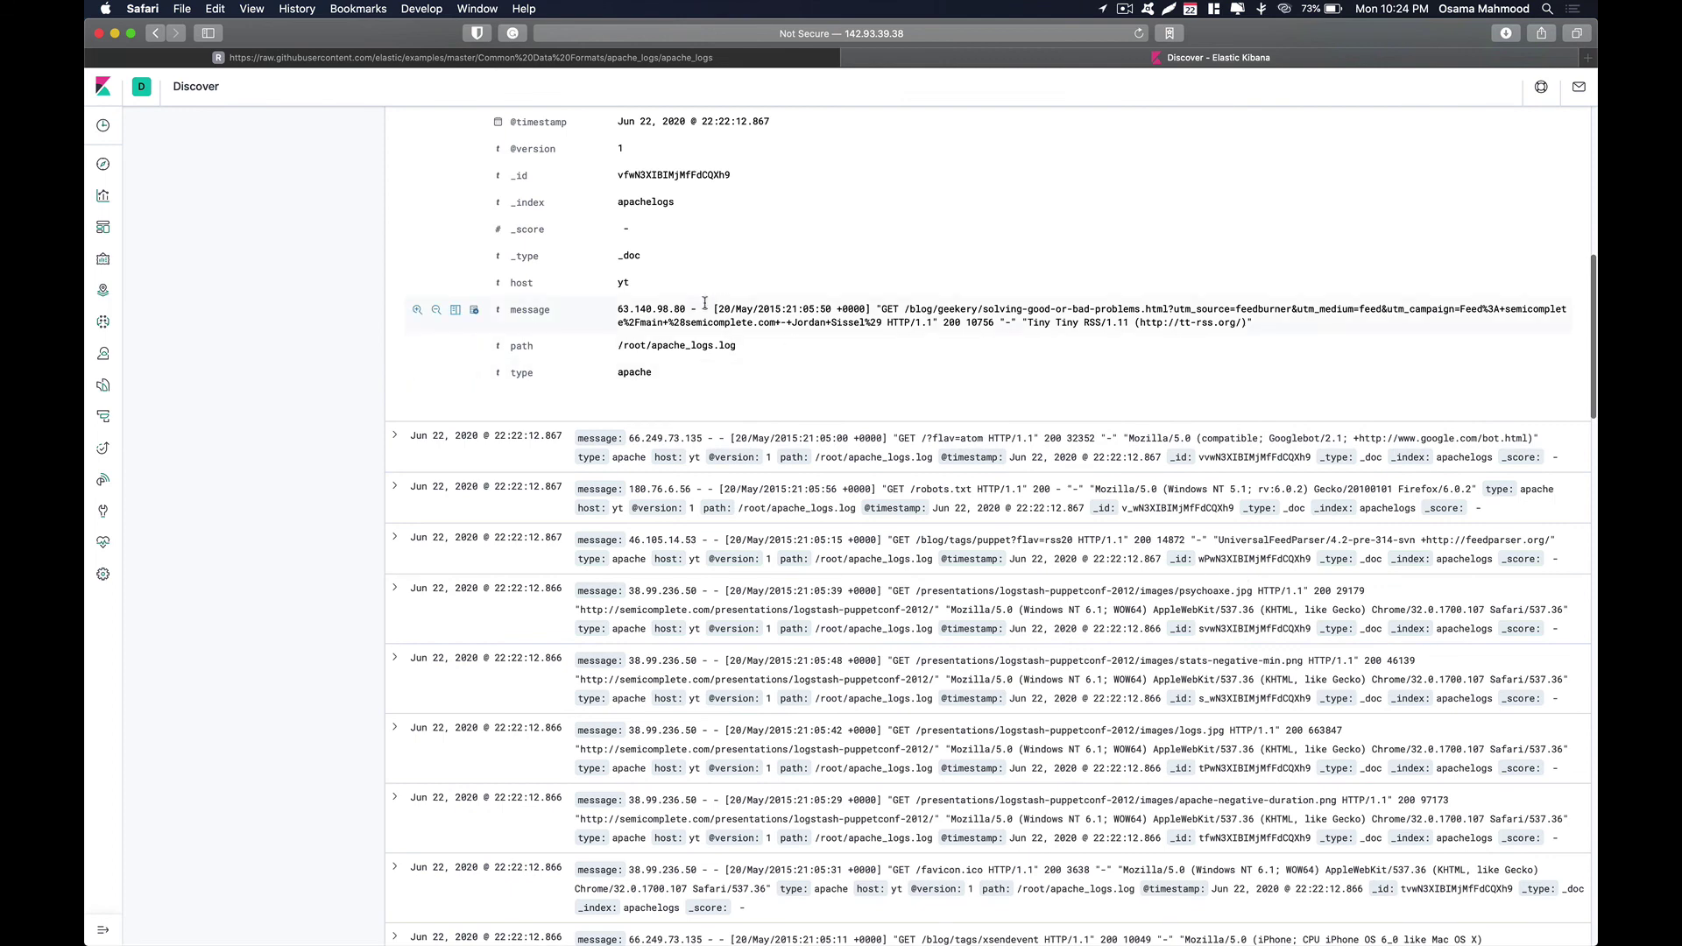
pyautogui.moveTo(685, 307); pyautogui.dragTo(1119, 304)
pyautogui.click(643, 308)
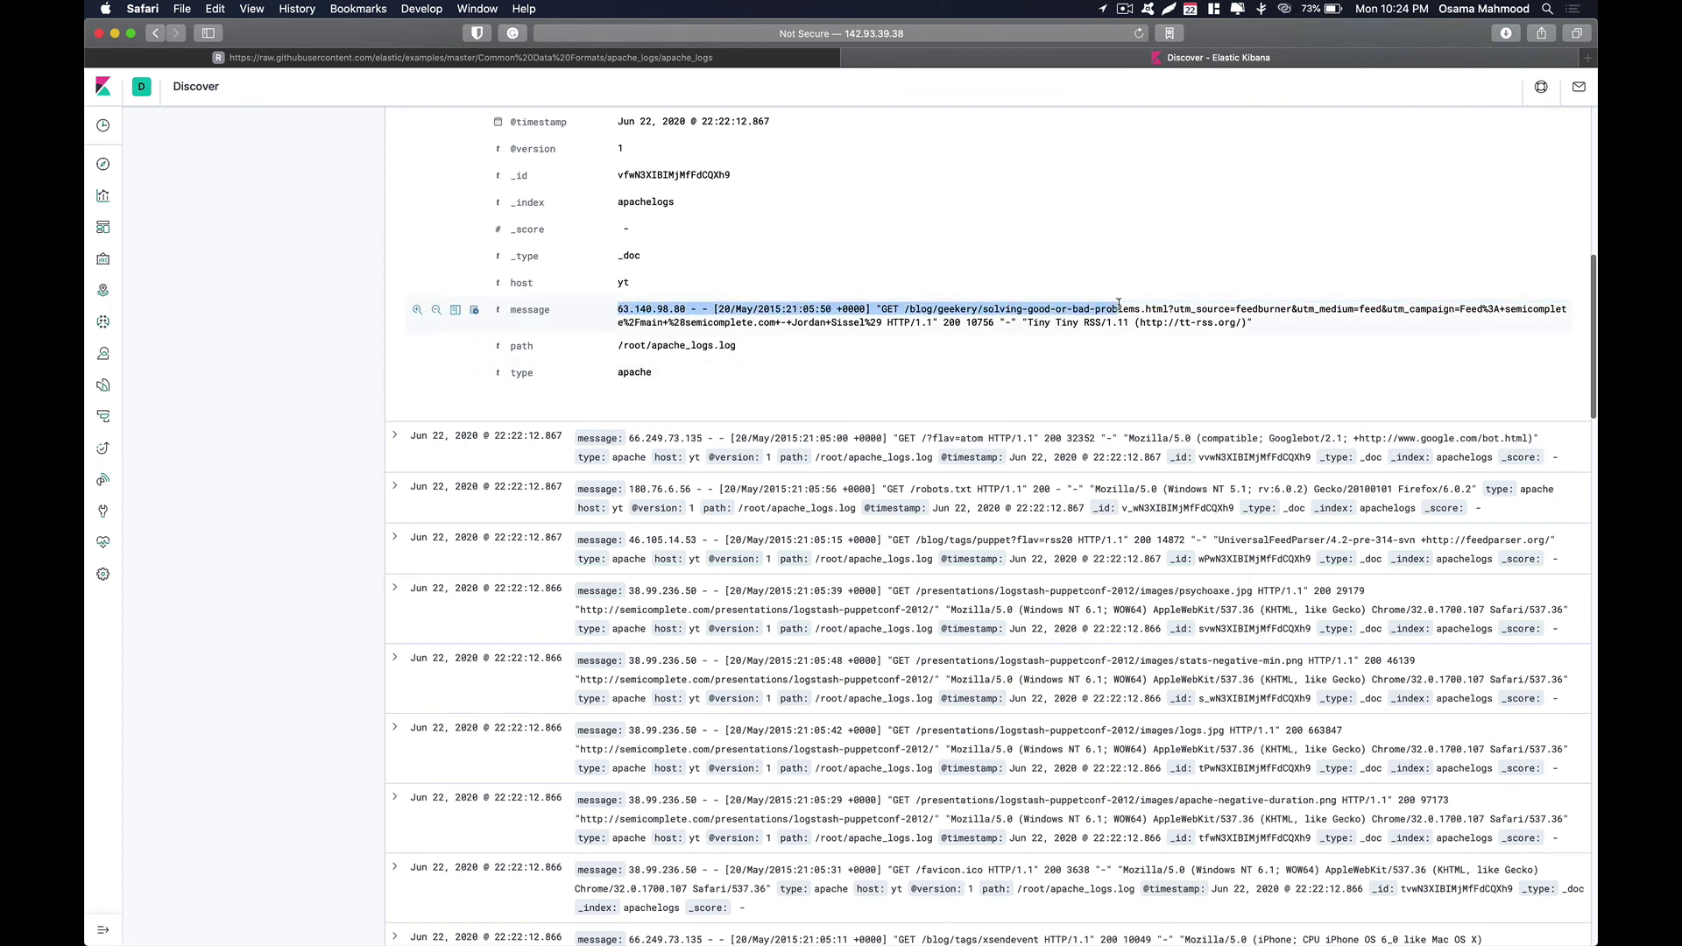
pyautogui.click(1248, 321)
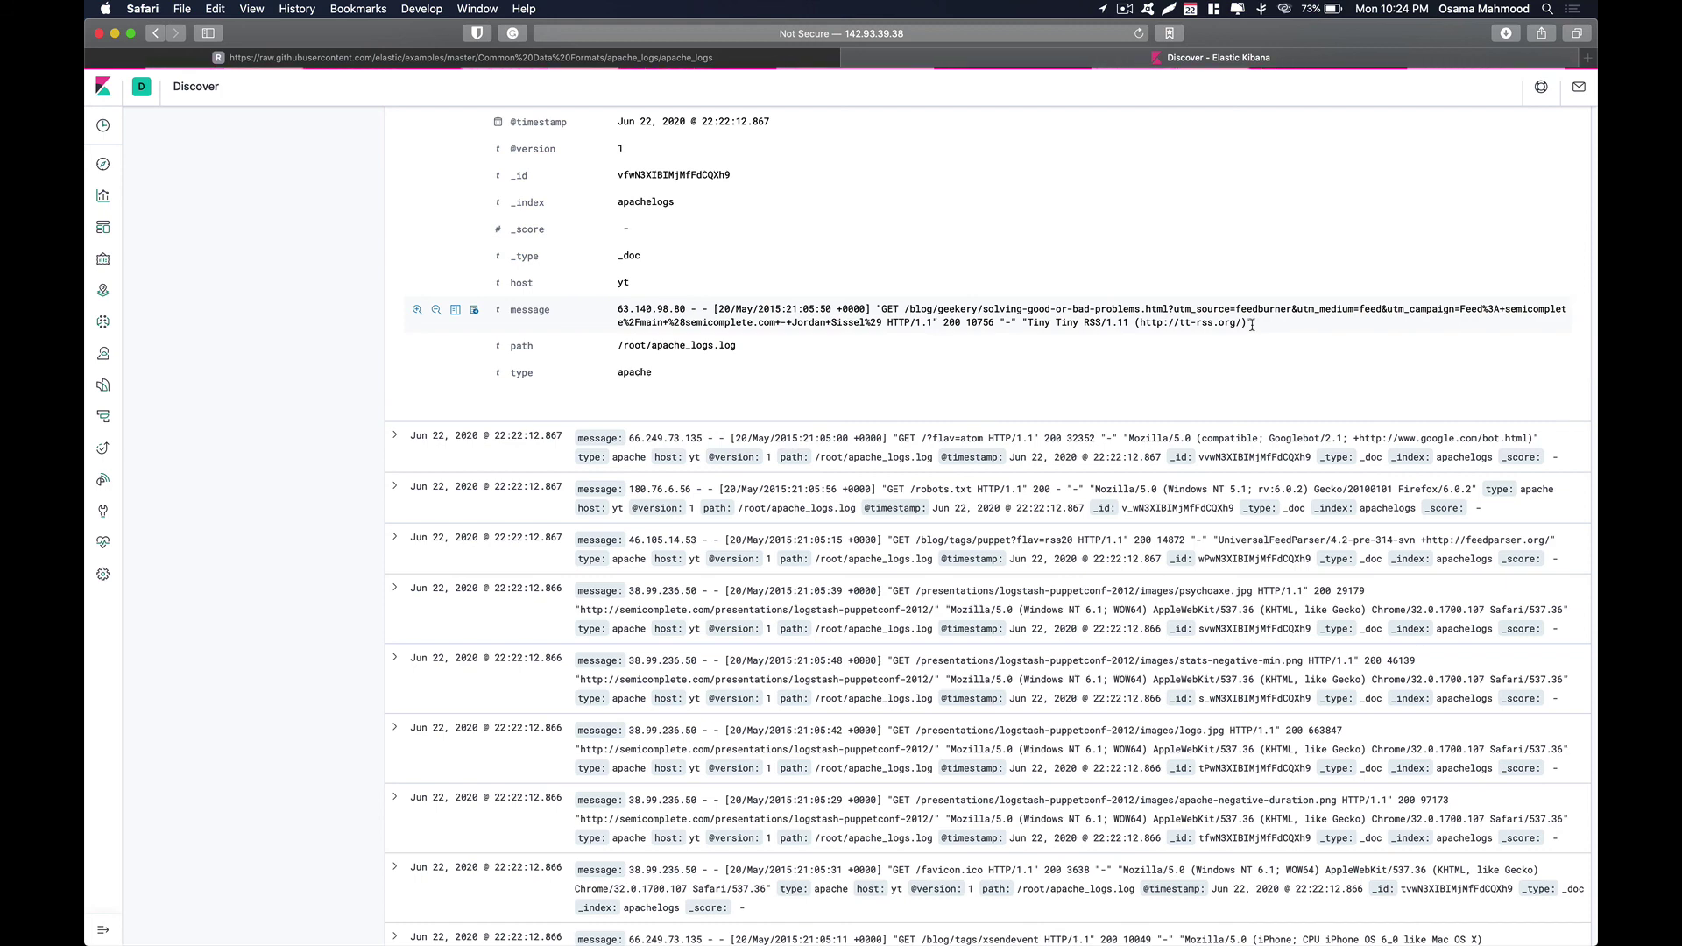
pyautogui.doubleClick(658, 307)
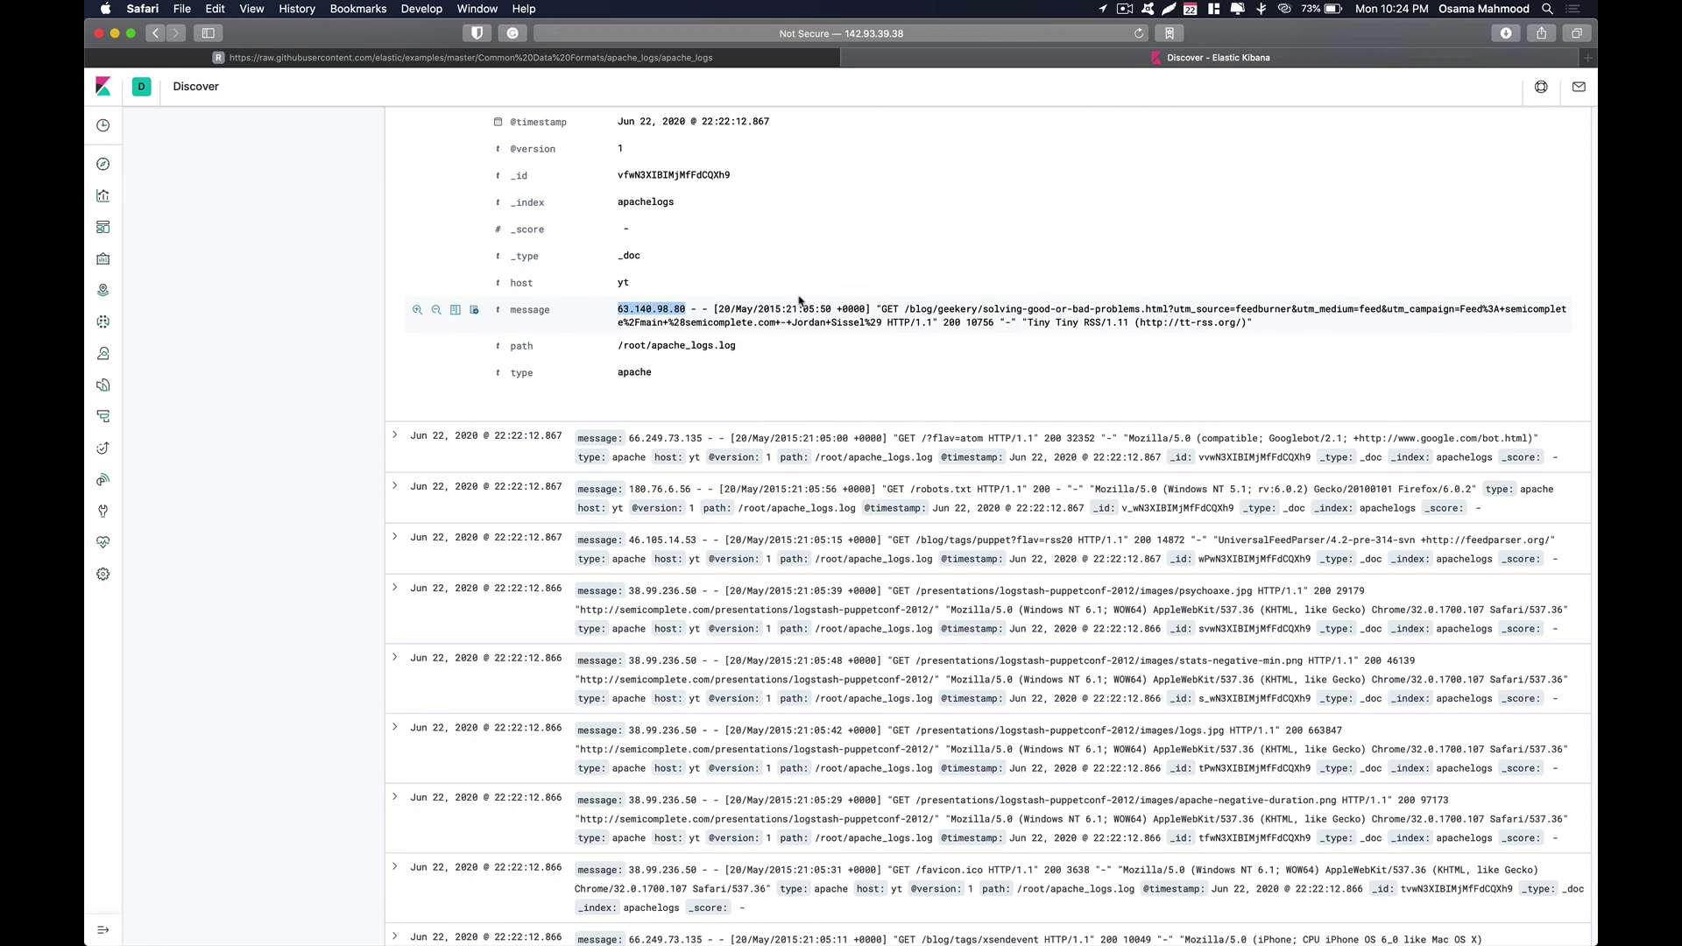
pyautogui.moveTo(713, 308); pyautogui.dragTo(1113, 307)
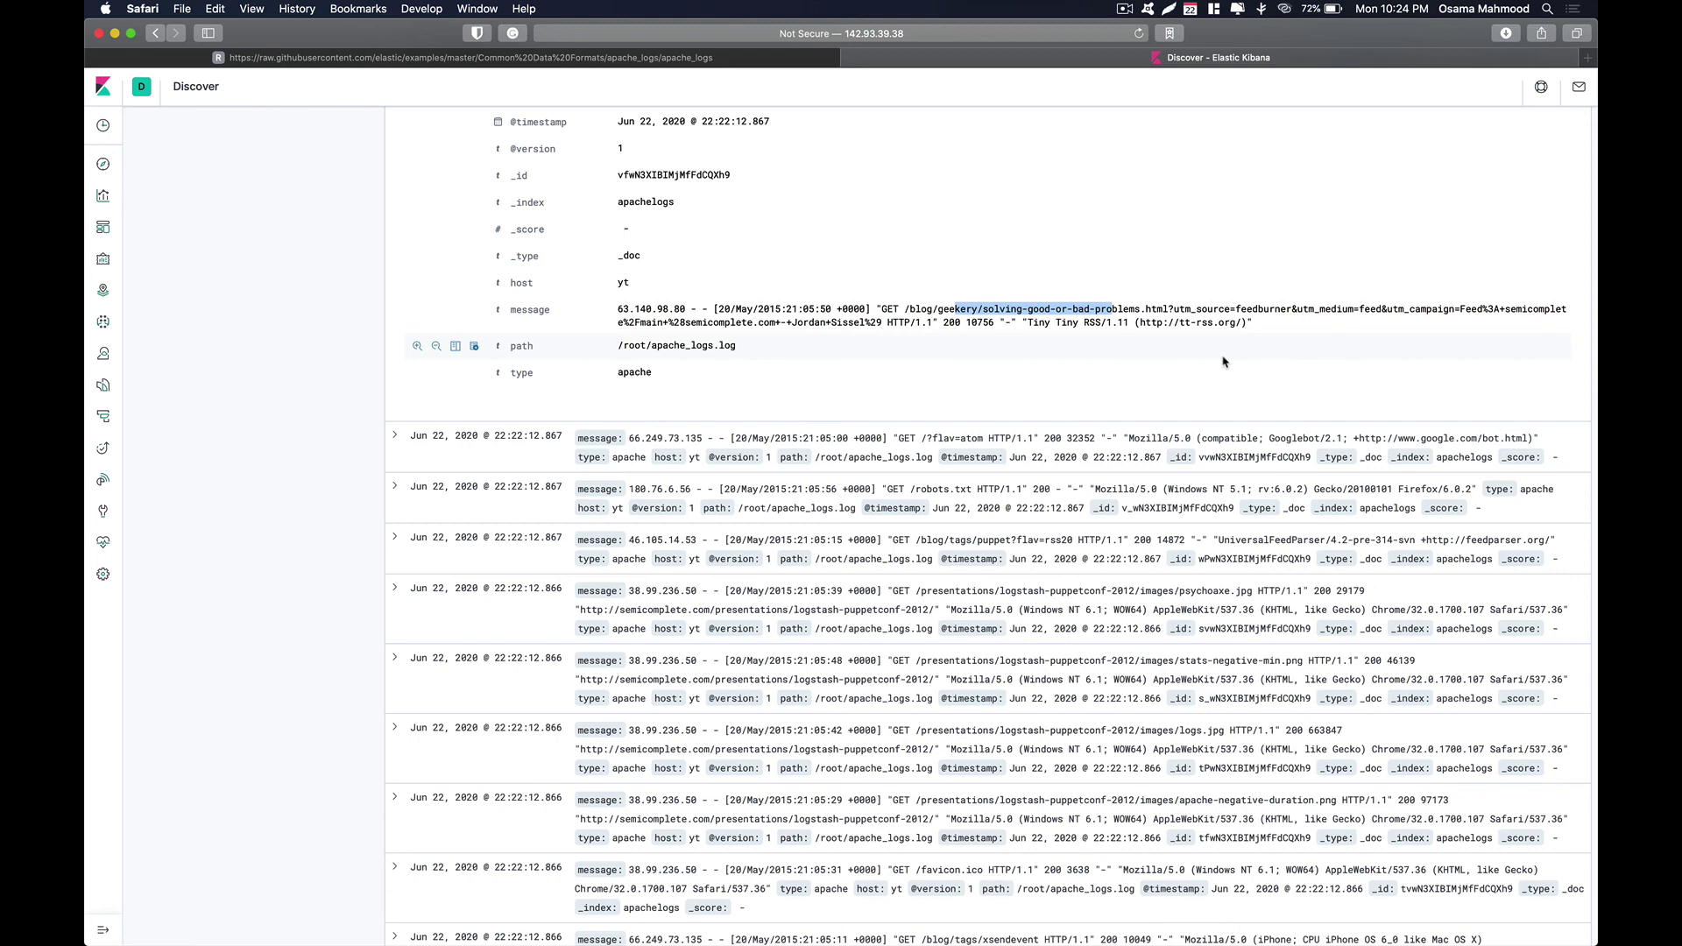
pyautogui.scroll(-4, 1244, 482)
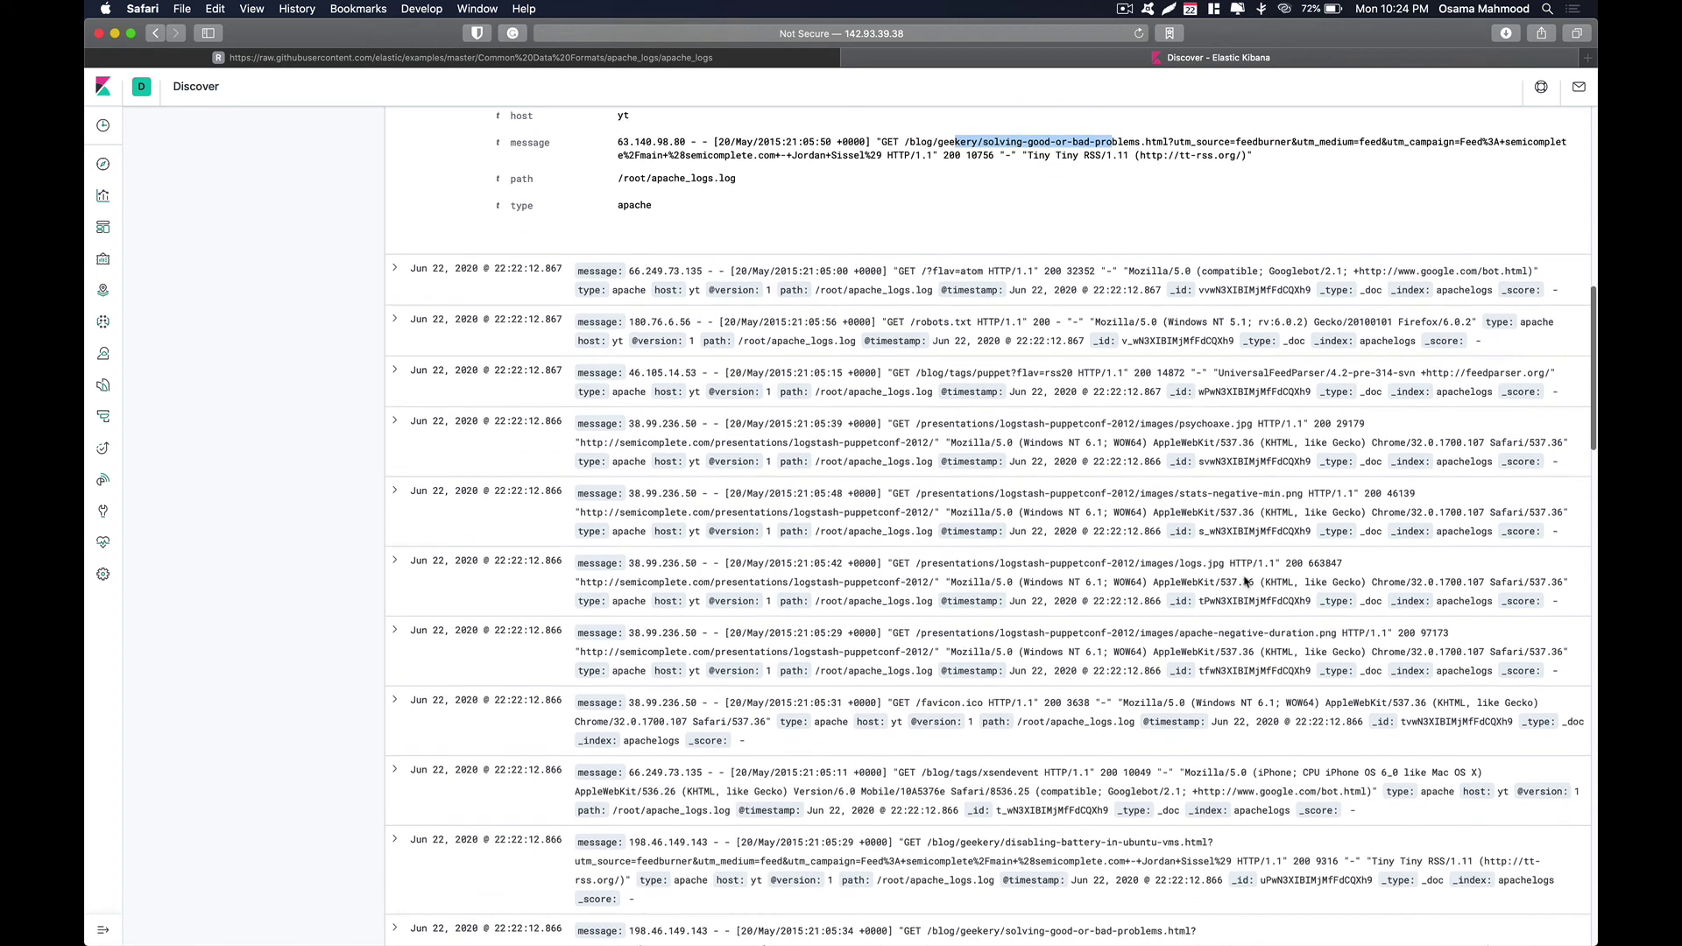